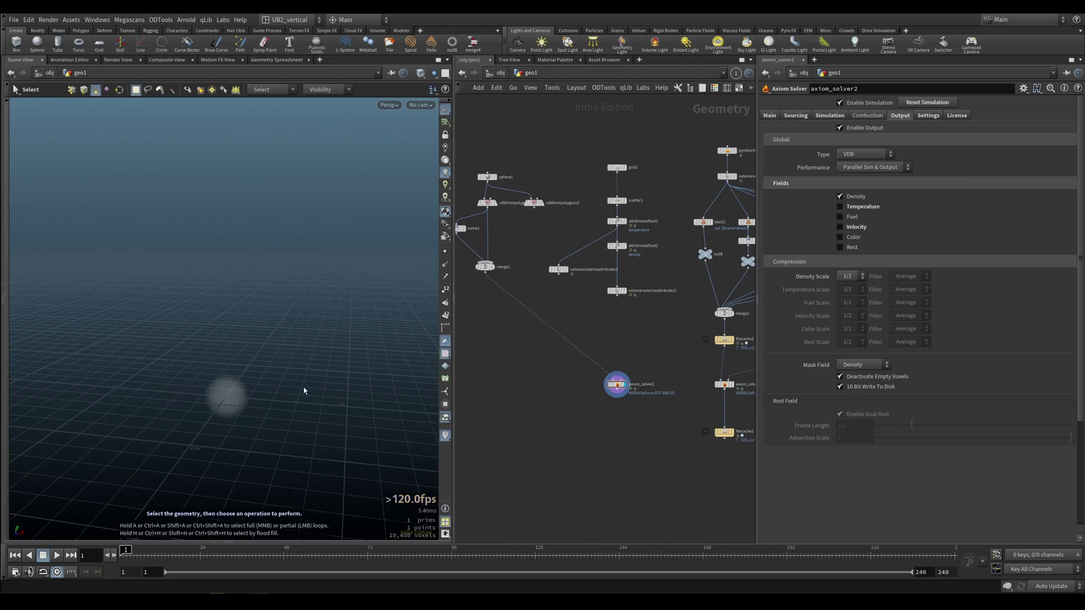
Play the sphere-sourced smoke simulation to frame 51 and select the sphere source nodes in the network.
key("Up")
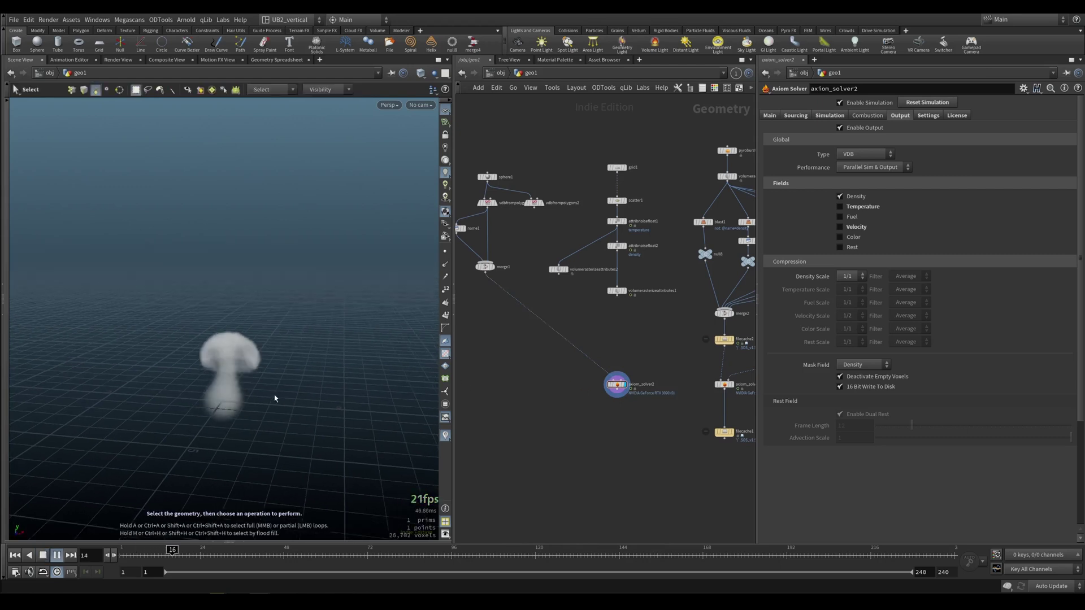
key("Up")
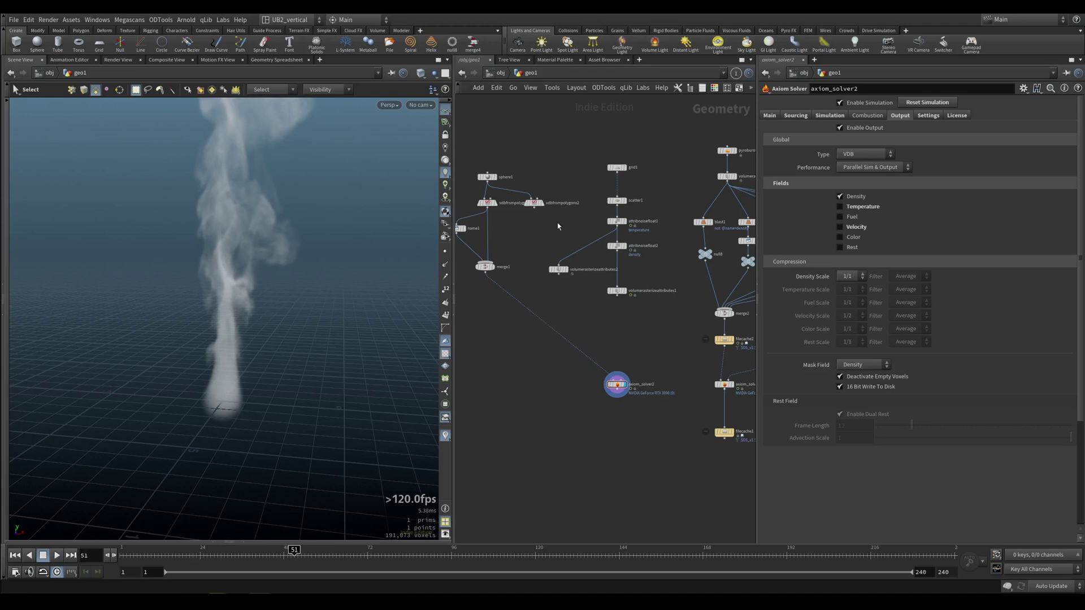
scroll(633, 364, "up", 3)
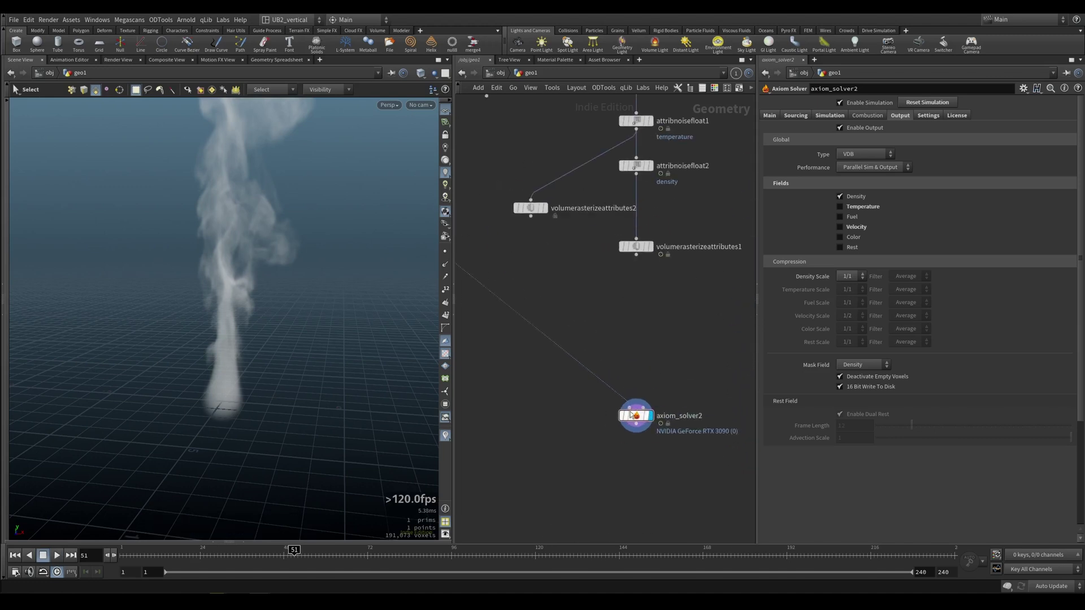
scroll(650, 416, "down", 3)
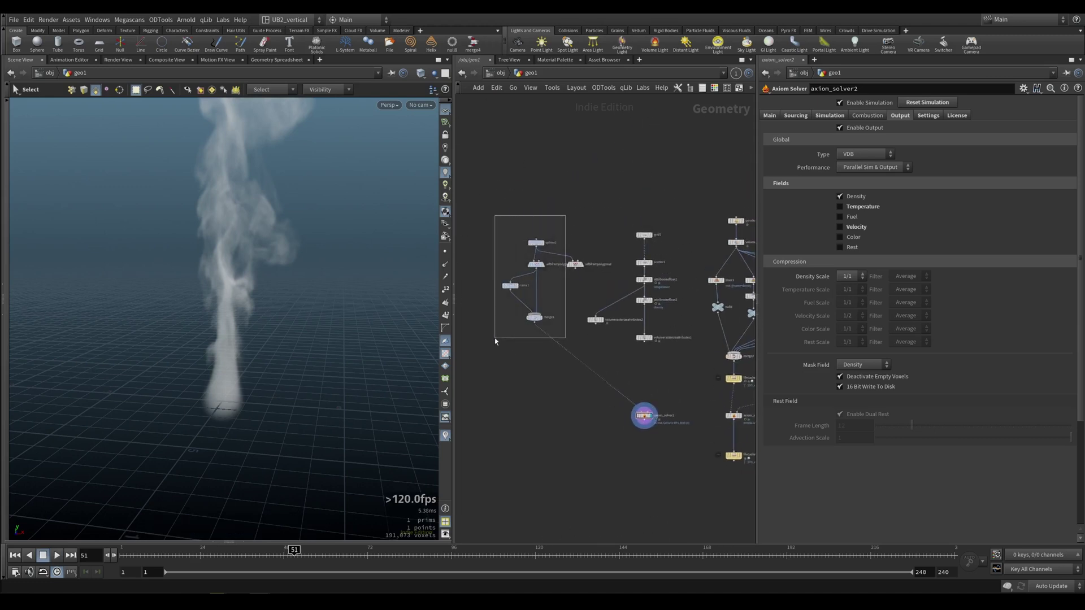
left_click_drag(495, 339, 495, 339)
Connect the output of volumerasterizeattributes1 to the input of axiom_solver2 to source the simulation from the grid.
middle_click_drag(625, 377, 580, 356)
scroll(581, 354, "up", 3)
left_click_drag(603, 310, 598, 385)
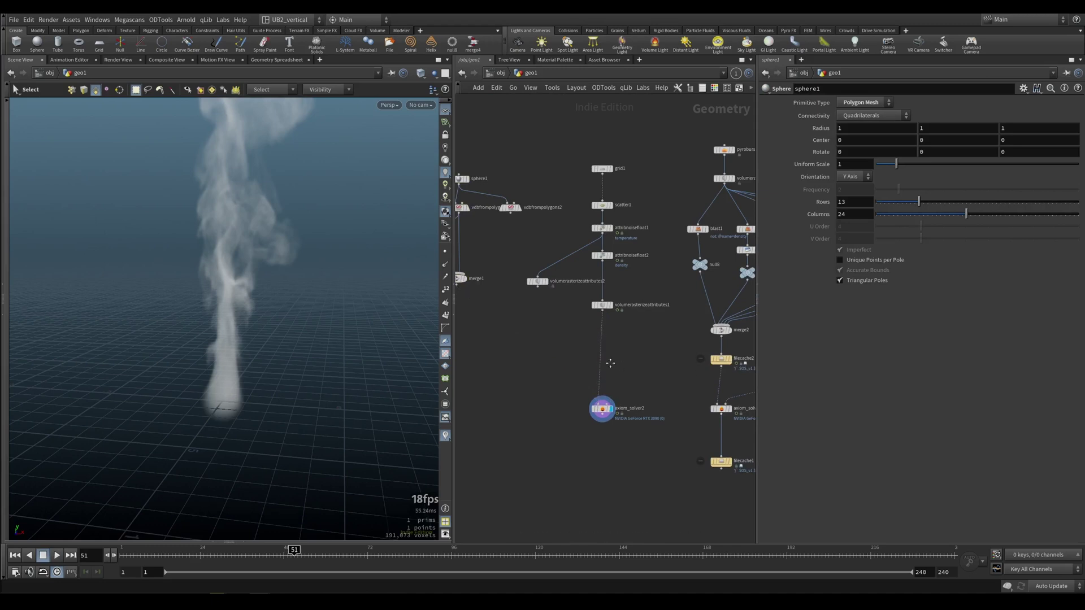
Play the grid-sourced simulation of axiom_solver2 from the first frame to frame 53 and examine the smoke's shape.
middle_click_drag(610, 364, 586, 366)
scroll(587, 368, "up", 1)
left_click(575, 416)
key("ctrl+Up")
key("Up")
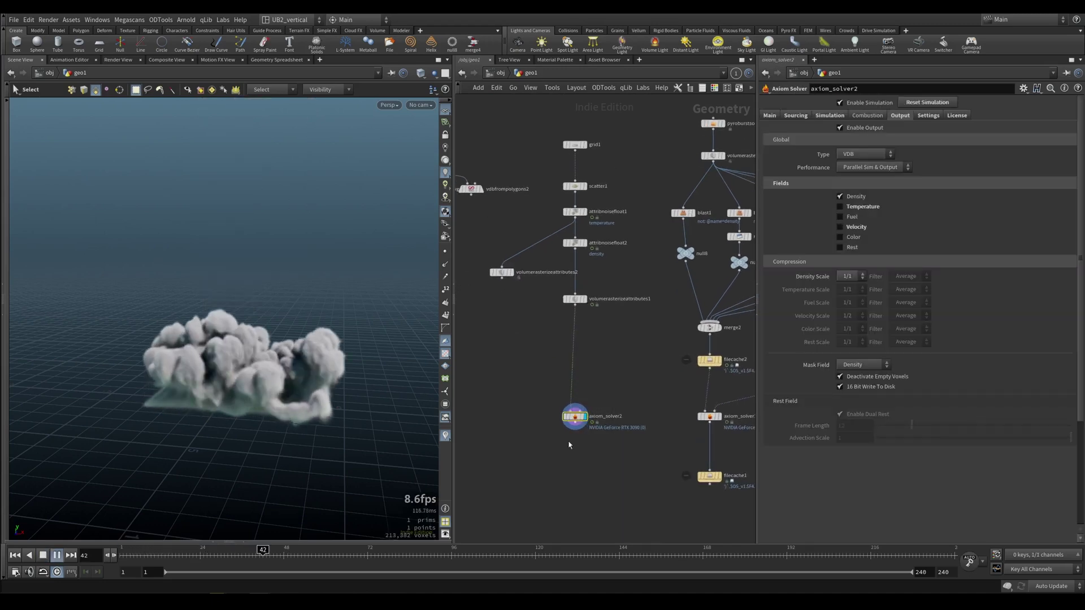
key("Up")
left_click_drag(229, 421, 259, 396, "alt")
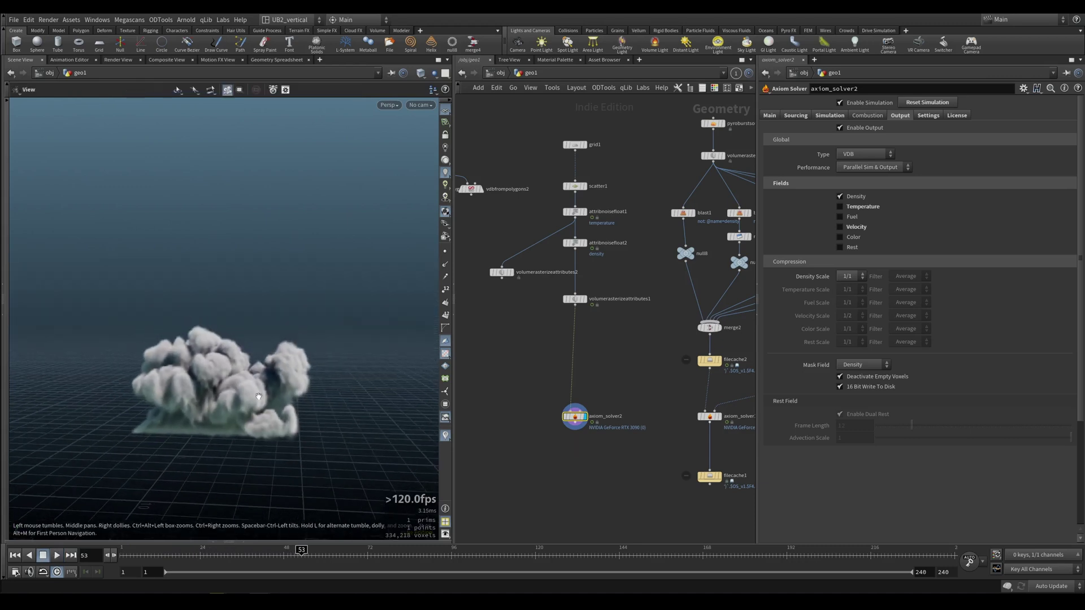
key("s")
Set the source temperature of axiom_solver2 to 15 and replay the simulation from the first frame to frame 112.
left_click_drag(597, 379, 548, 455)
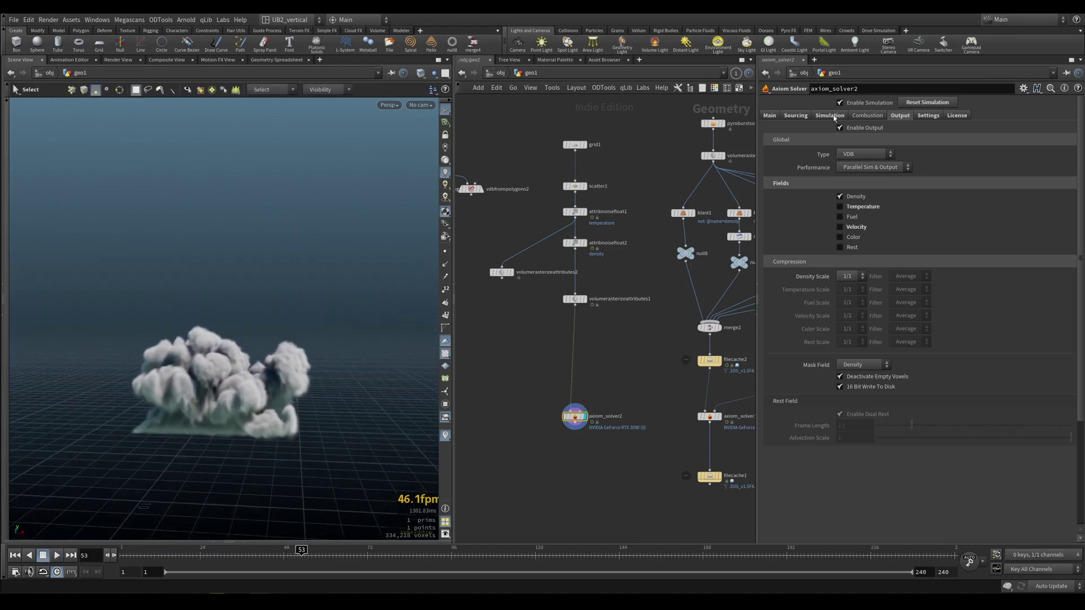
left_click(796, 116)
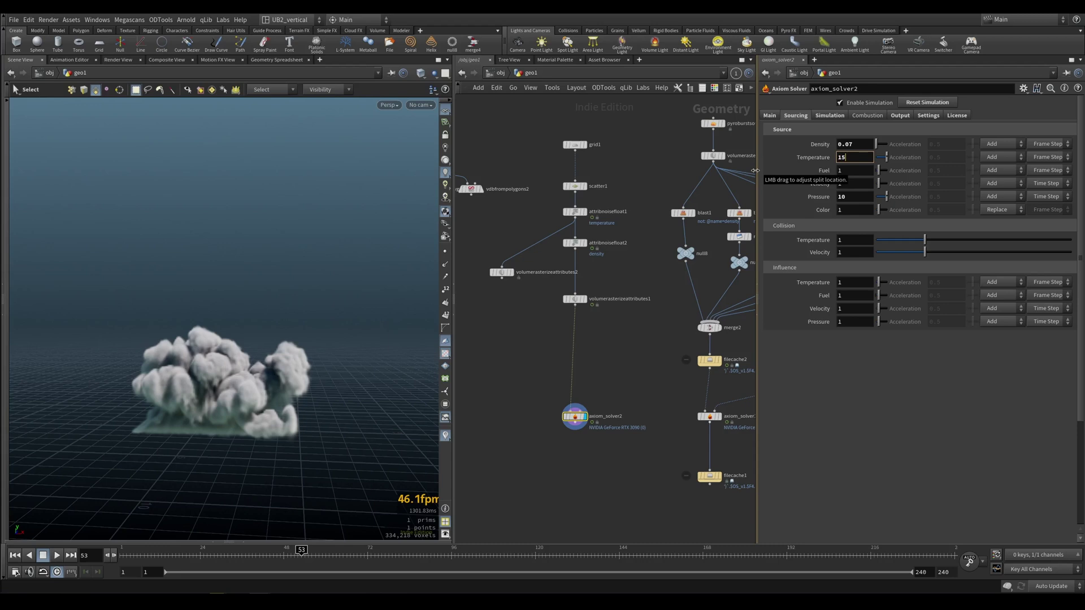
key("ctrl+Up")
key("Up")
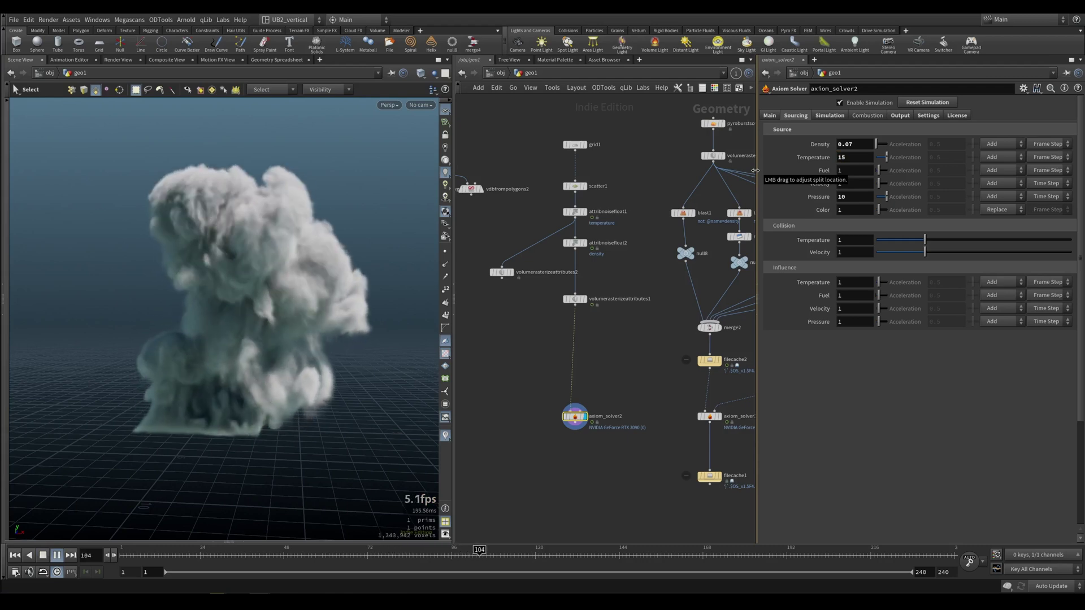
key("Up")
Display grid1, scatter1 and attribnoisefloat1 in turn, and examine the temperature noise settings.
middle_click_drag(237, 352, 242, 377, "alt")
right_click_drag(241, 377, 290, 337, "alt")
middle_click_drag(624, 170, 627, 220)
scroll(628, 219, "up", 3)
key("r")
left_click(559, 177)
left_click_drag(498, 230, 575, 259)
left_click(547, 288)
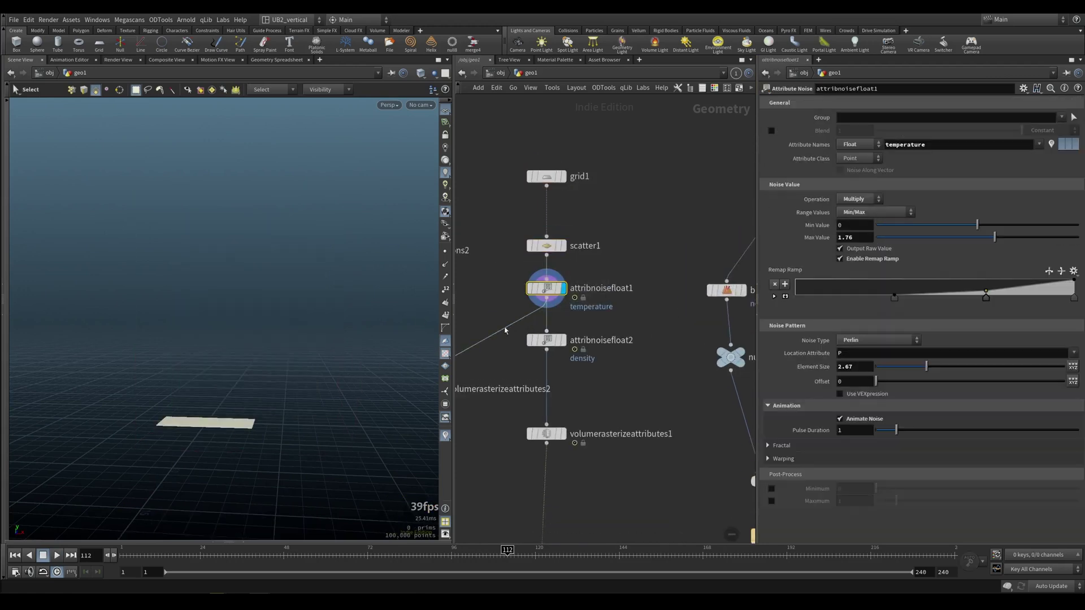
middle_click_drag(485, 323, 534, 291)
scroll(536, 291, "up", 2)
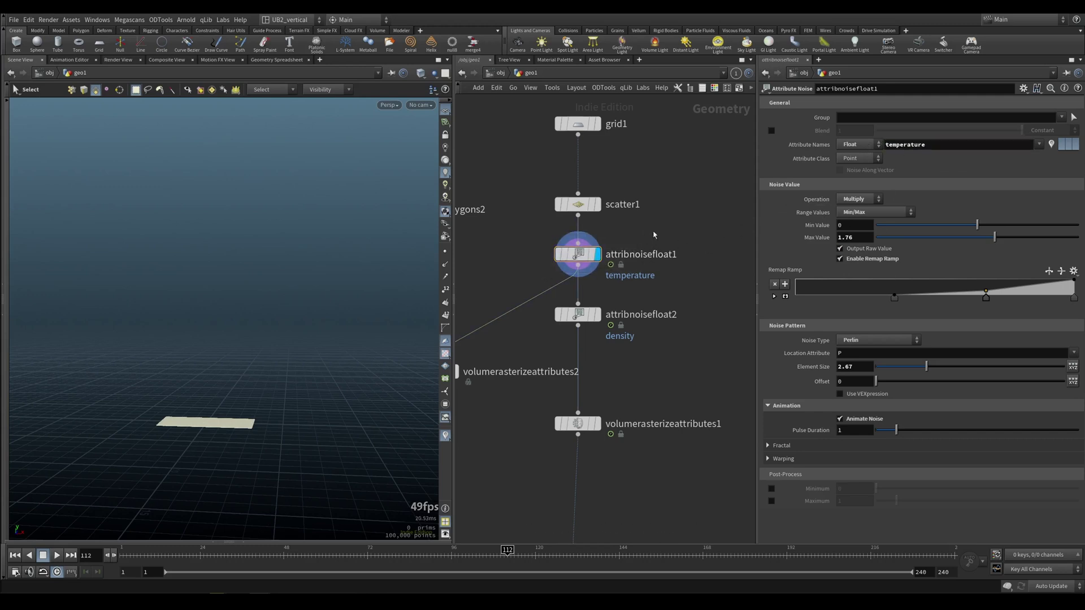
Turn on the scene's temperature visualizer and examine the colored noise on the scattered points up close.
left_click(447, 434)
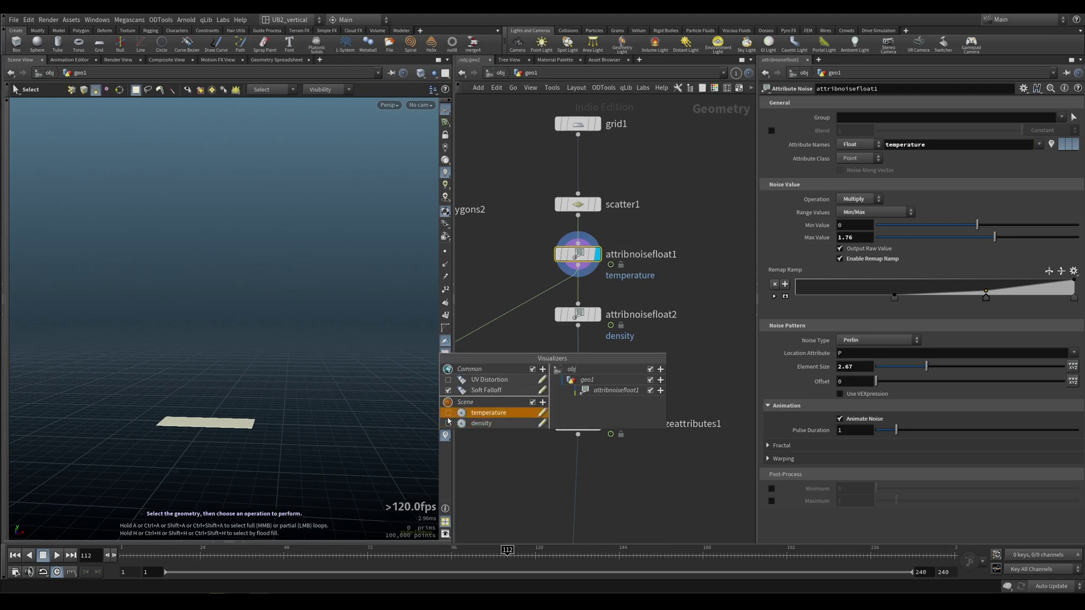
left_click(497, 413)
left_click_drag(221, 398, 203, 437, "alt")
right_click_drag(204, 437, 254, 363, "alt")
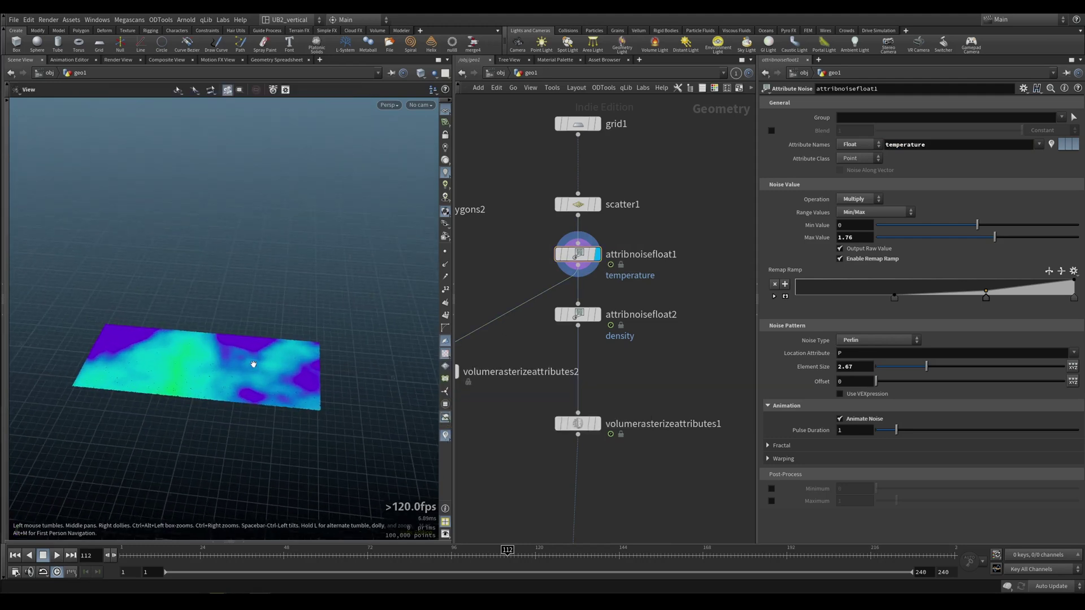
left_click_drag(255, 363, 254, 390, "alt")
key("q")
Display attribnoisefloat2 and examine its density noise settings.
left_click_drag(663, 243, 579, 275)
left_click(581, 276)
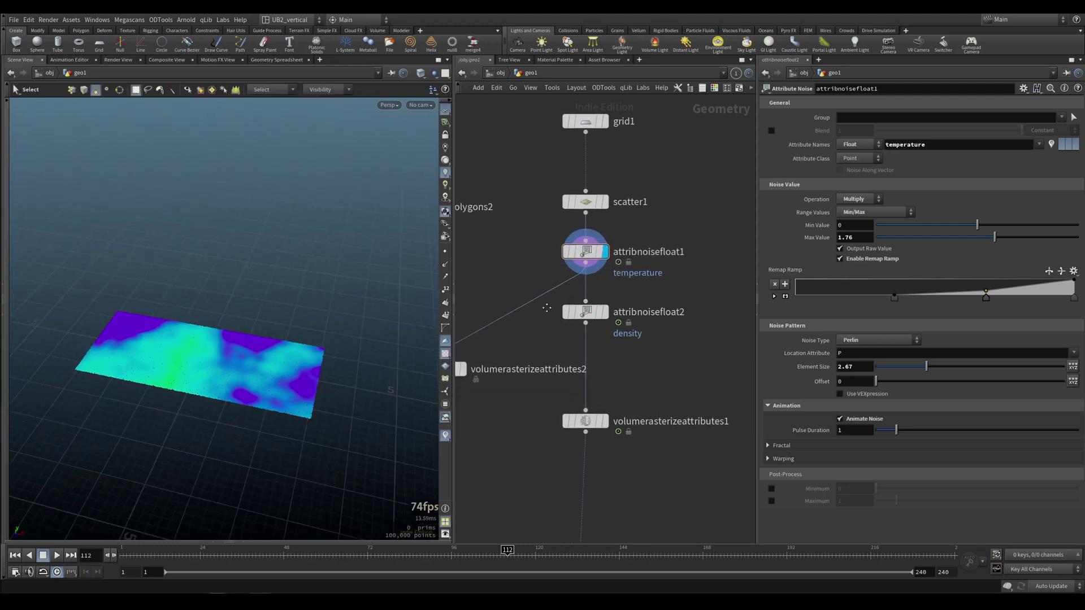
left_click(600, 303)
middle_click_drag(517, 356, 591, 325)
right_click_drag(588, 339, 570, 345)
scroll(569, 345, "up", 1)
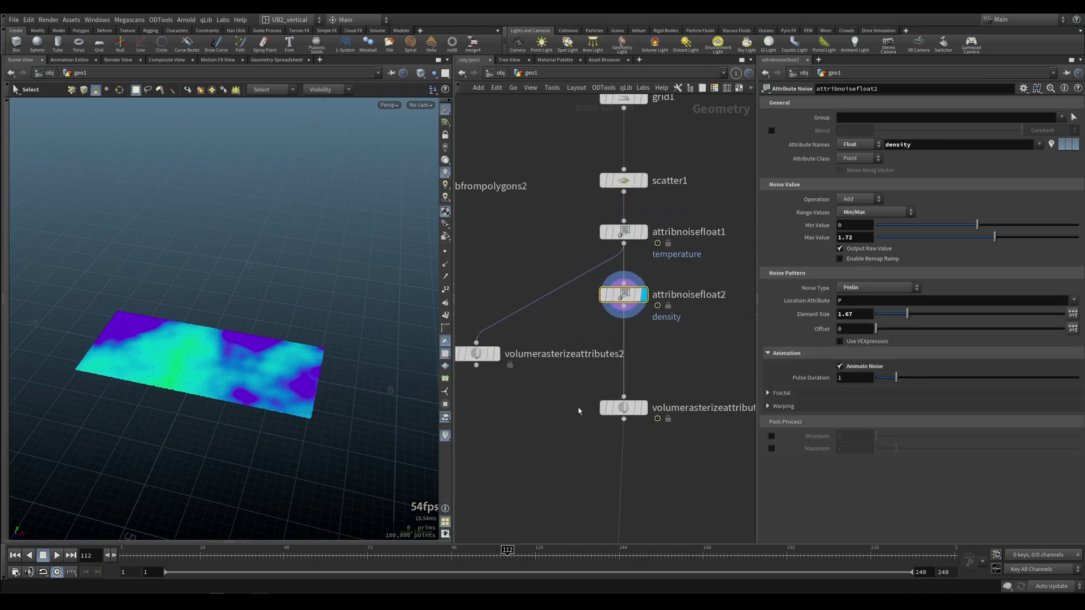
Display volumerasterizeattributes1 and check the temperature and density attributes it rasterizes.
middle_click_drag(578, 408, 535, 366)
left_click_drag(534, 361, 647, 428)
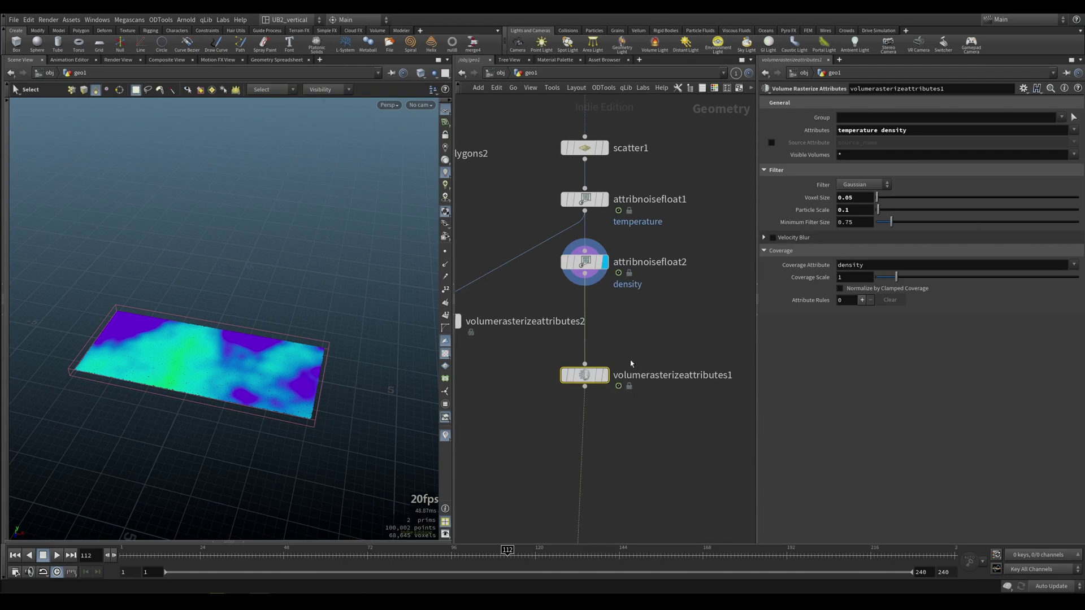
scroll(640, 346, "down", 1)
left_click(608, 375)
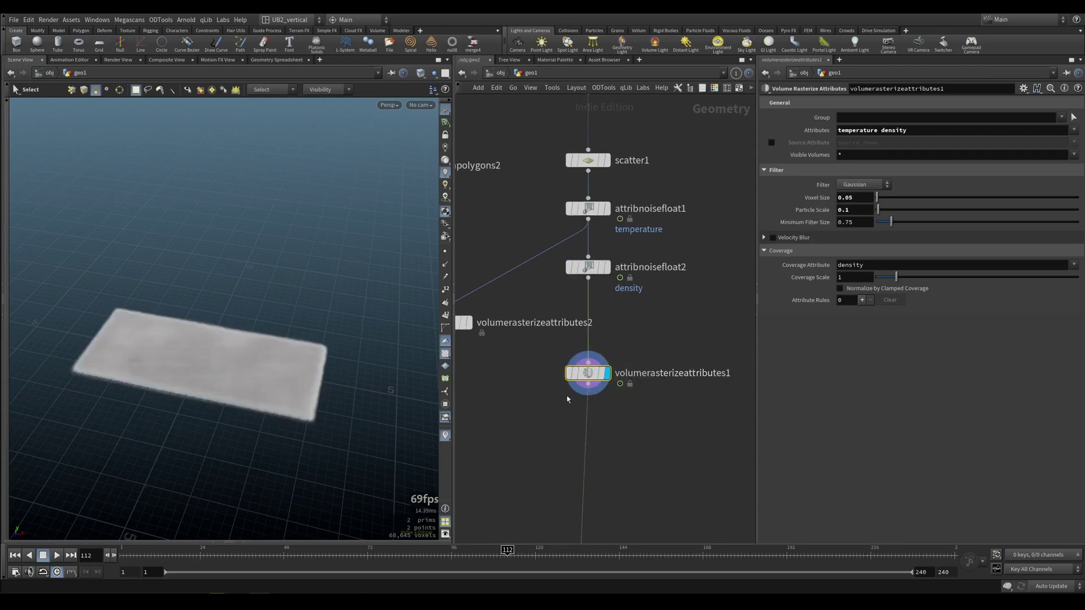
middle_click_drag(533, 369, 598, 378)
middle_click_drag(692, 347, 645, 342)
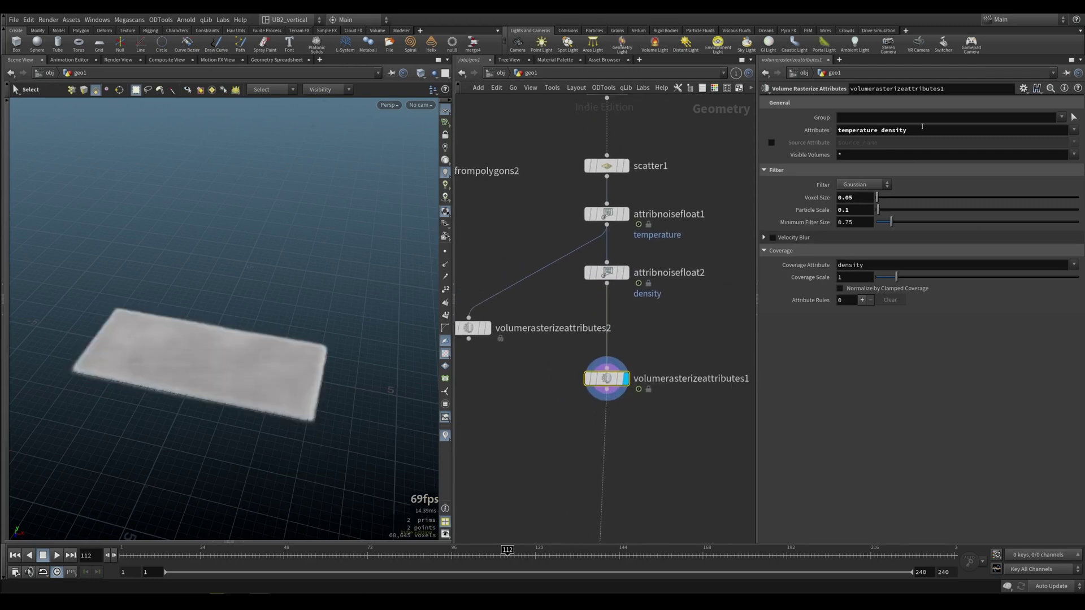
Display the temperature-only volume of volumerasterizeattributes2 and check its rasterized attribute.
middle_click_drag(678, 265, 706, 263)
left_click(514, 326)
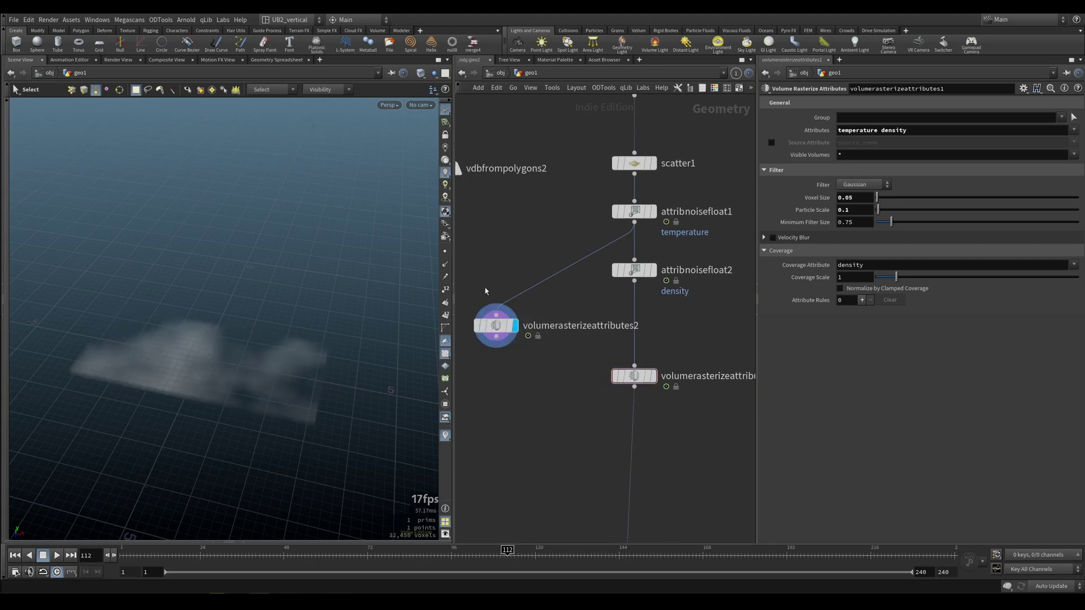
left_click_drag(656, 235, 641, 235)
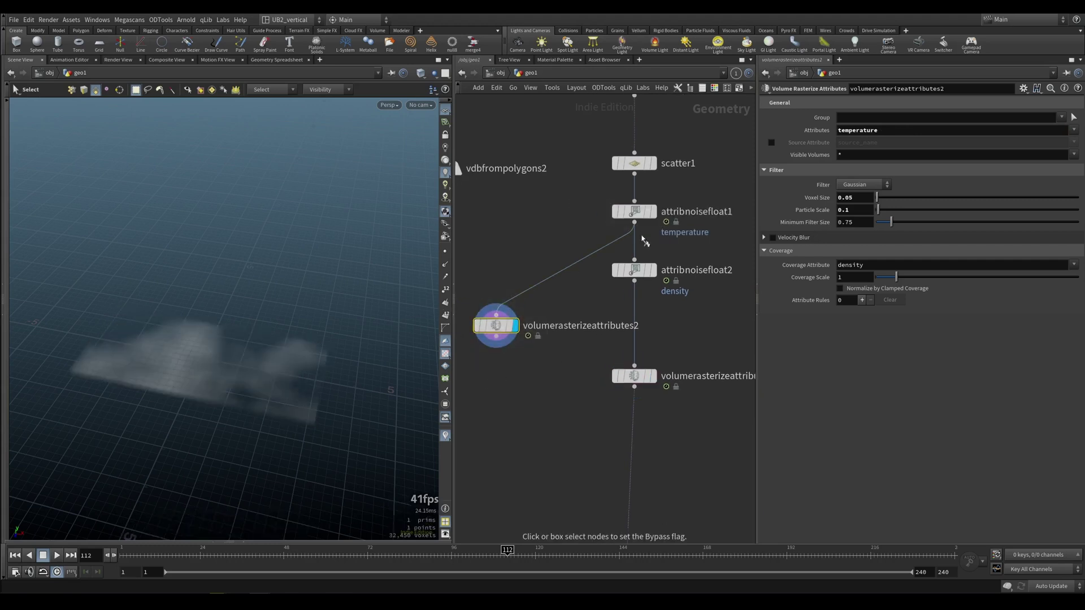
Display attribnoisefloat1 at frame 1 and inspect its point values in the geometry spreadsheet, sorted by temperature.
left_click(635, 213)
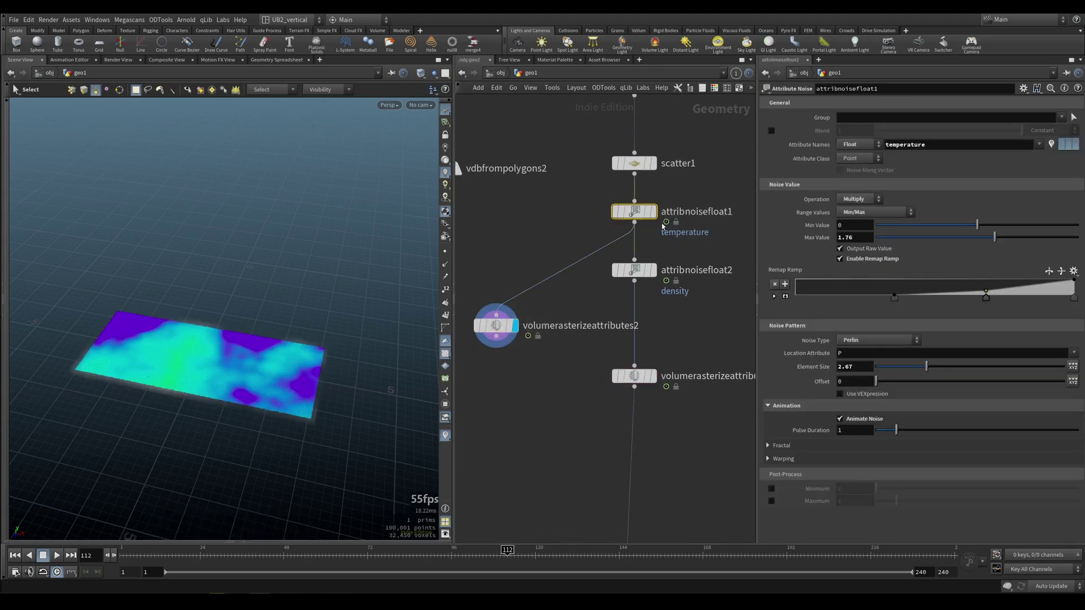
left_click(245, 541)
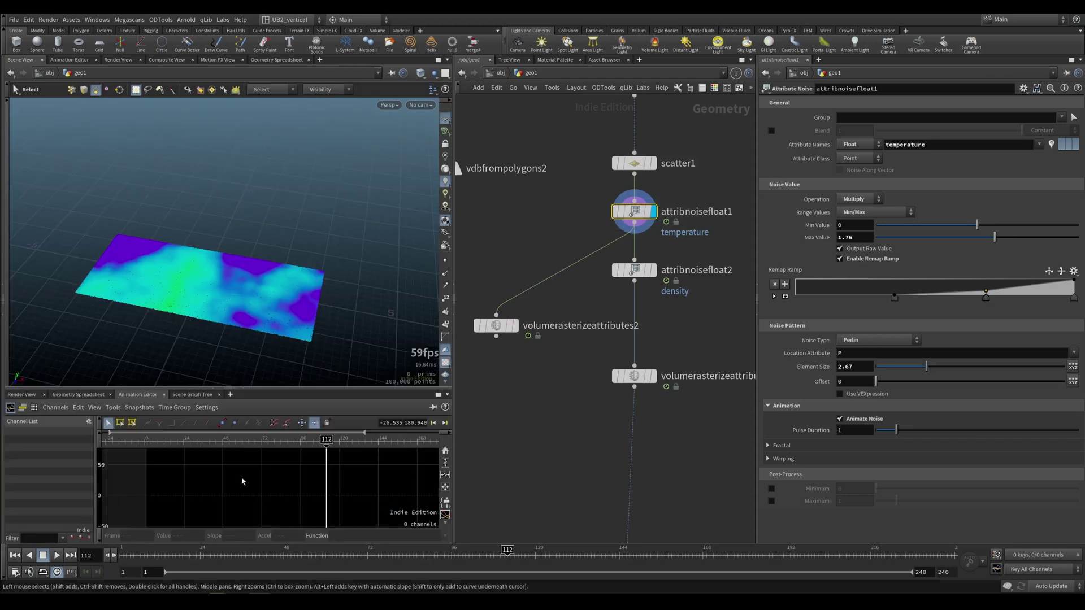
left_click(79, 395)
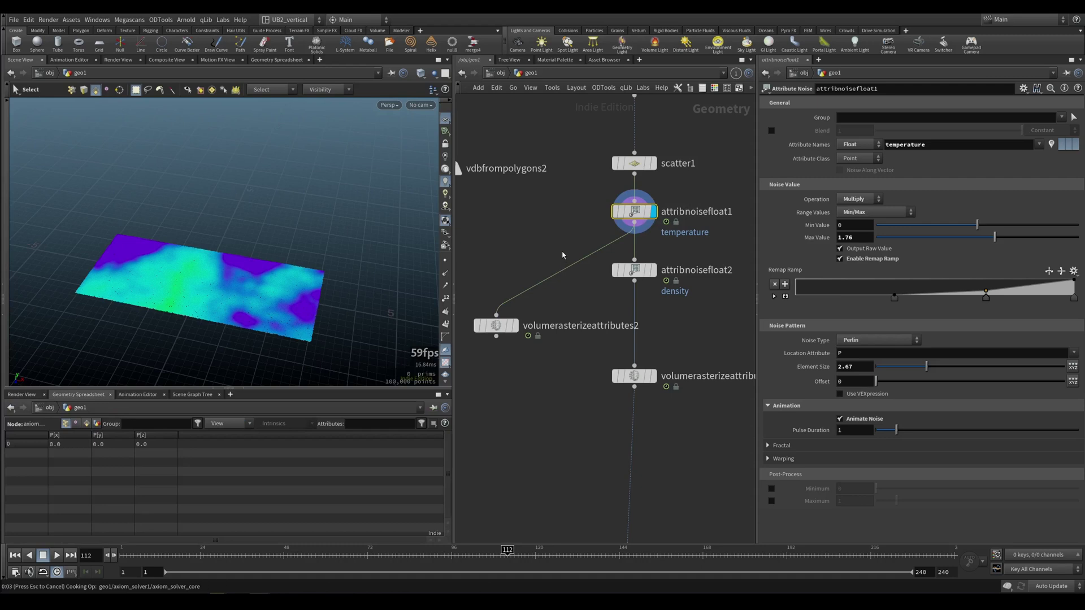
middle_click_drag(571, 213, 500, 291)
key("ctrl+Up")
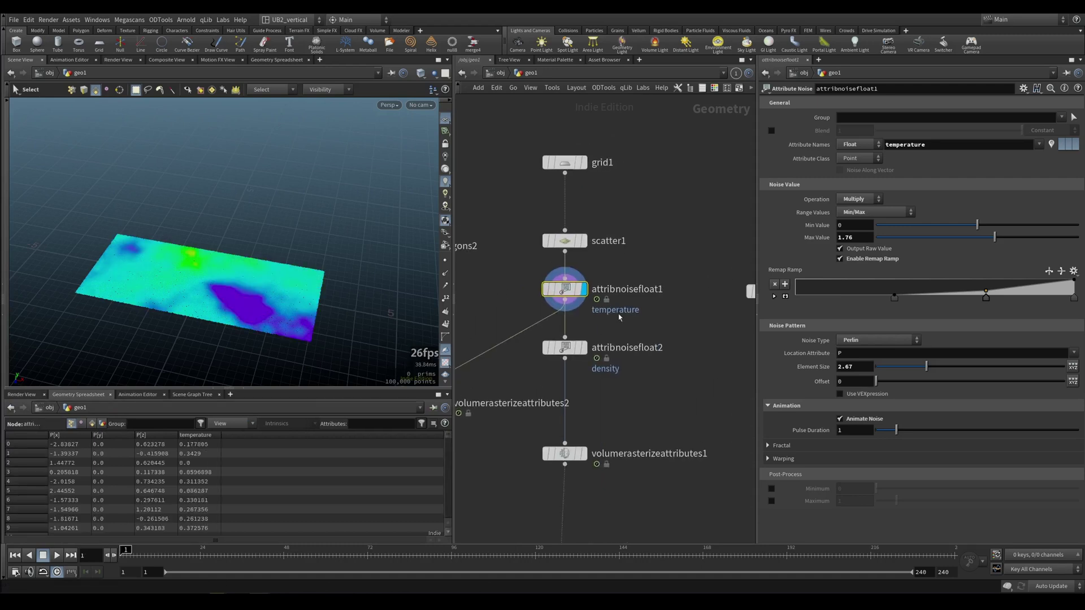
left_click(198, 434)
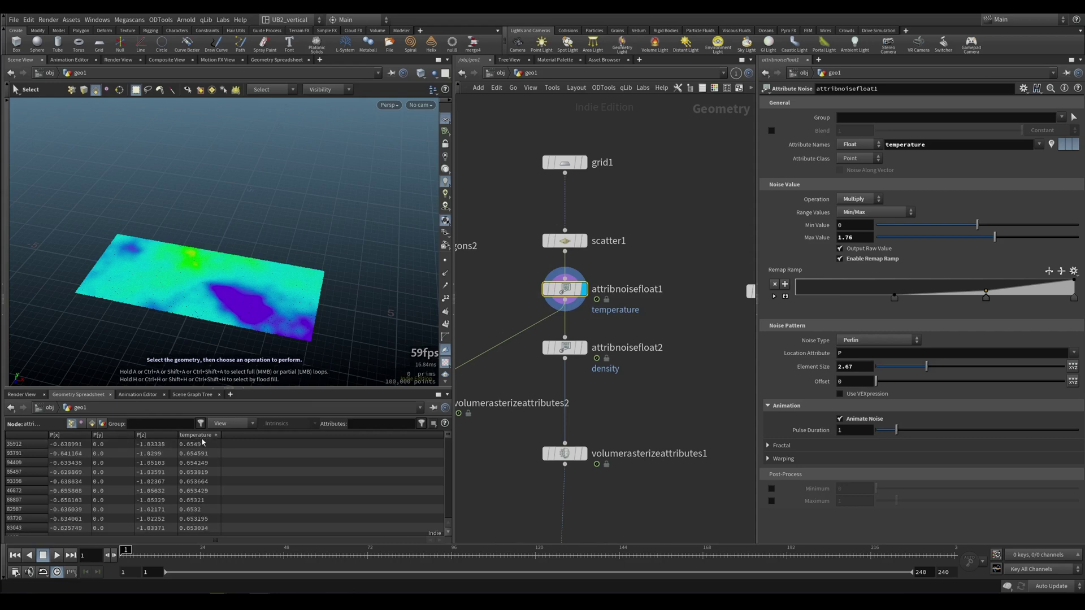
Set the temperature noise range to -1.99 minimum and 6.1 maximum, moving the remap ramp's first point to the start.
left_click_drag(974, 225, 938, 234)
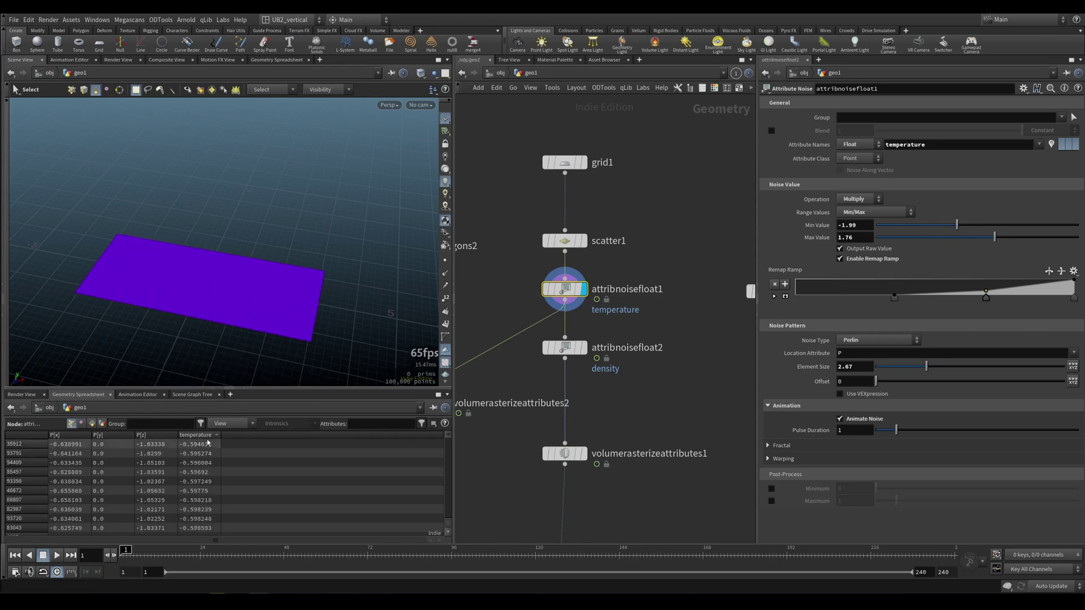
left_click_drag(894, 298, 823, 302)
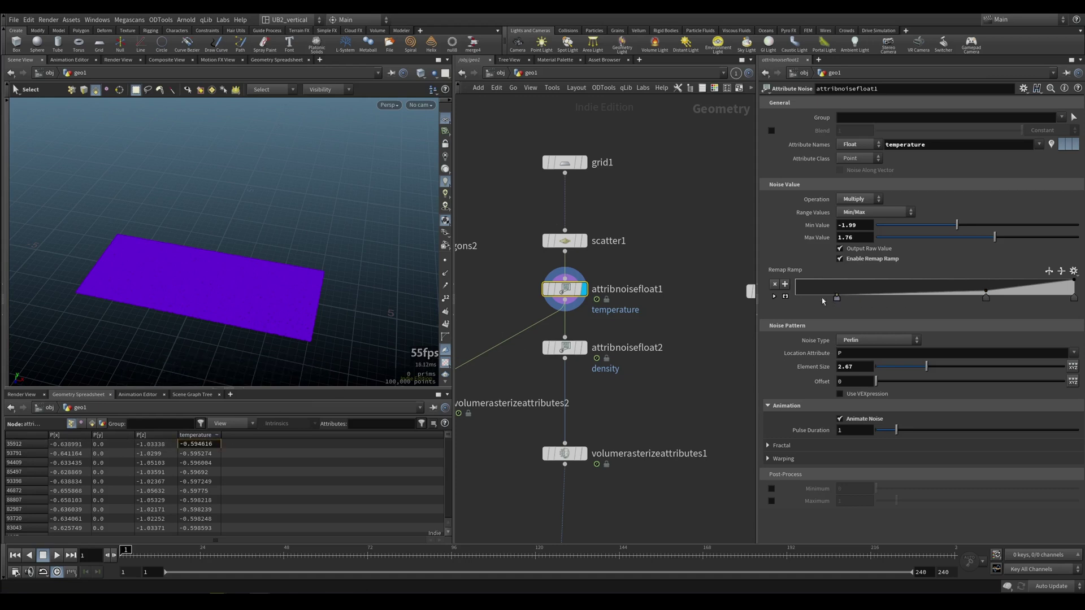
left_click_drag(1026, 241, 1023, 240)
left_click(1040, 238)
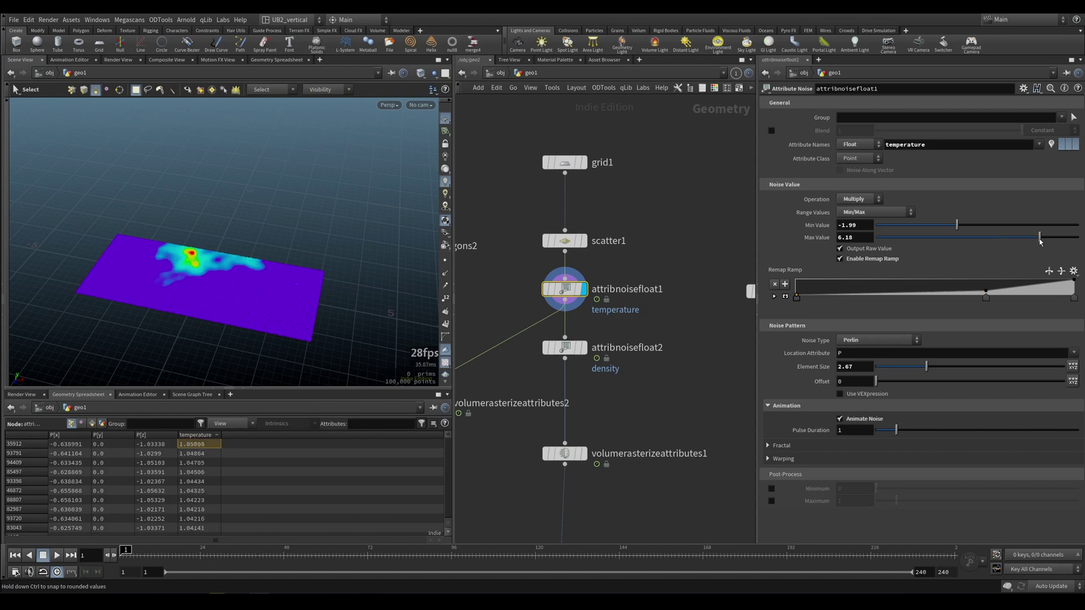
left_click(209, 438)
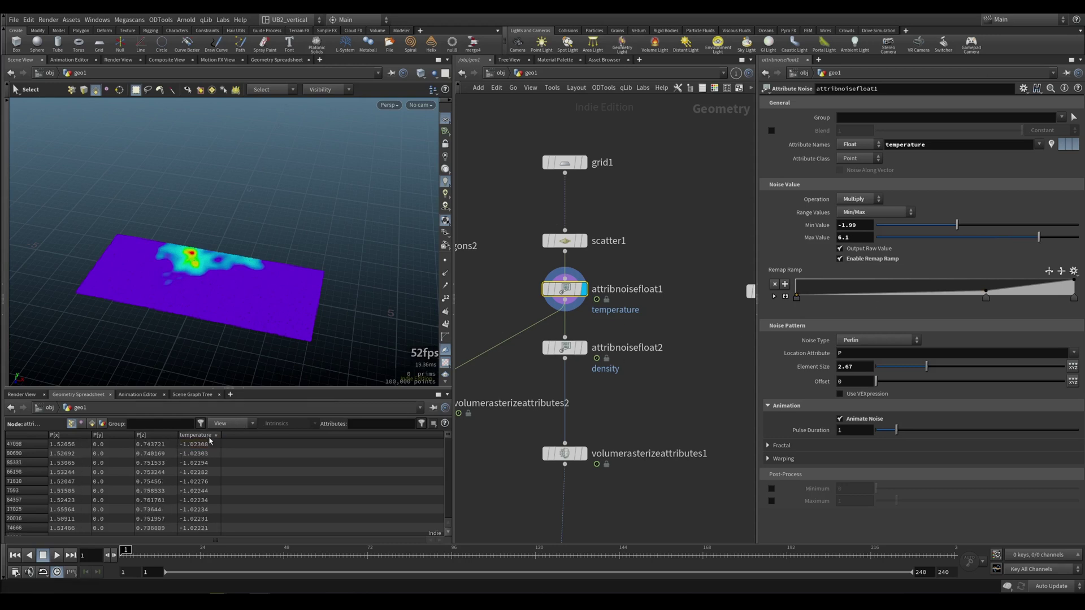
Display axiom_solver2 and play the simulation with the negative temperature values to frame 31.
scroll(520, 370, "down", 6)
middle_click_drag(508, 478, 511, 370)
scroll(513, 372, "up", 1)
left_click(517, 396)
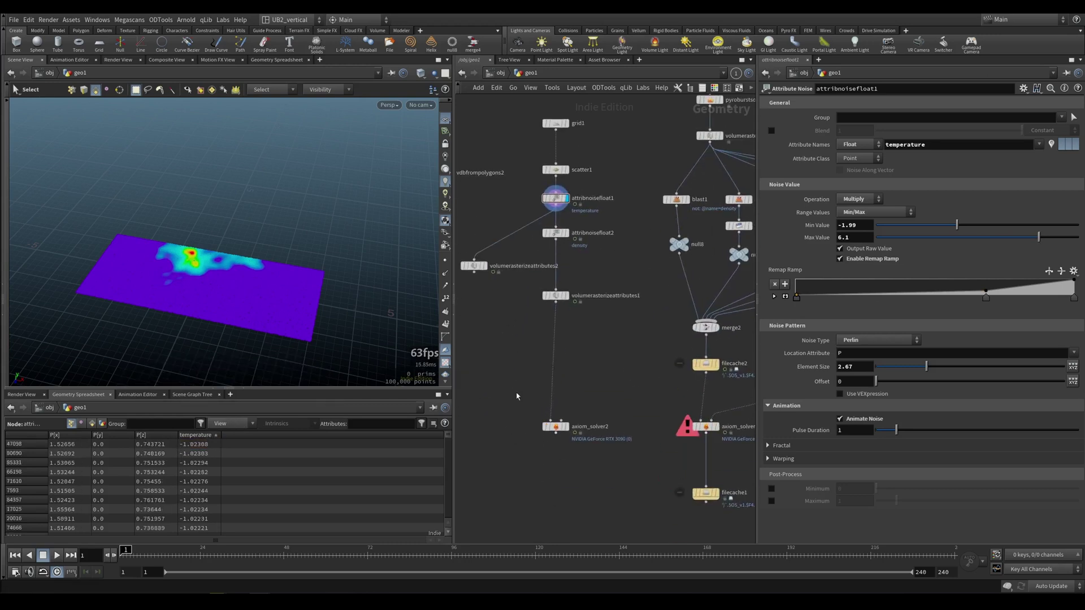
left_click_drag(519, 402, 578, 451)
key("r")
left_click_drag(254, 305, 245, 233, "alt")
right_click_drag(245, 233, 216, 323, "alt")
key("s")
key("Up")
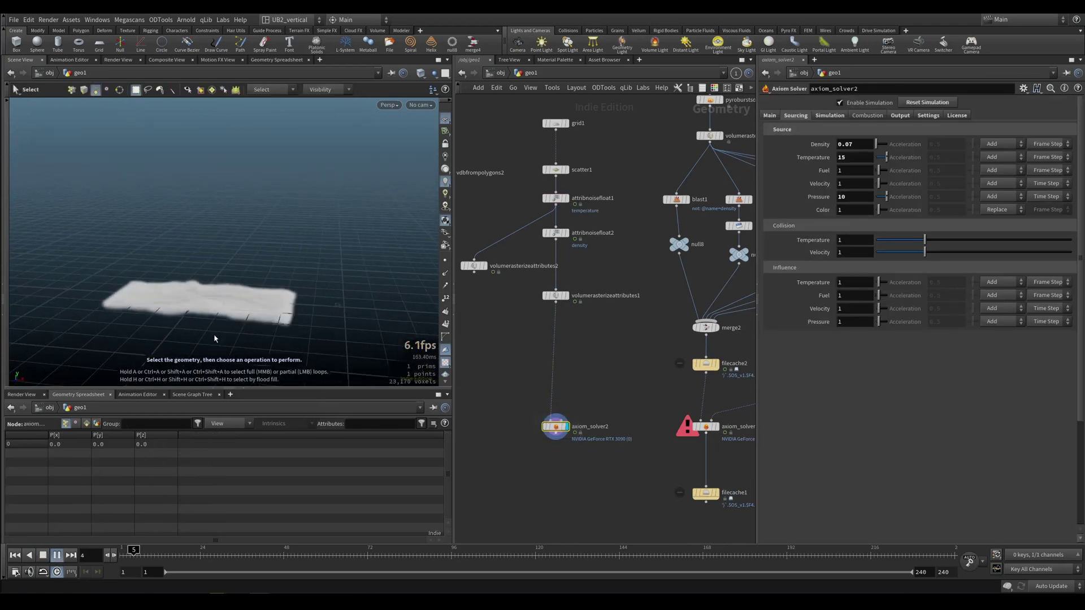
key("Up")
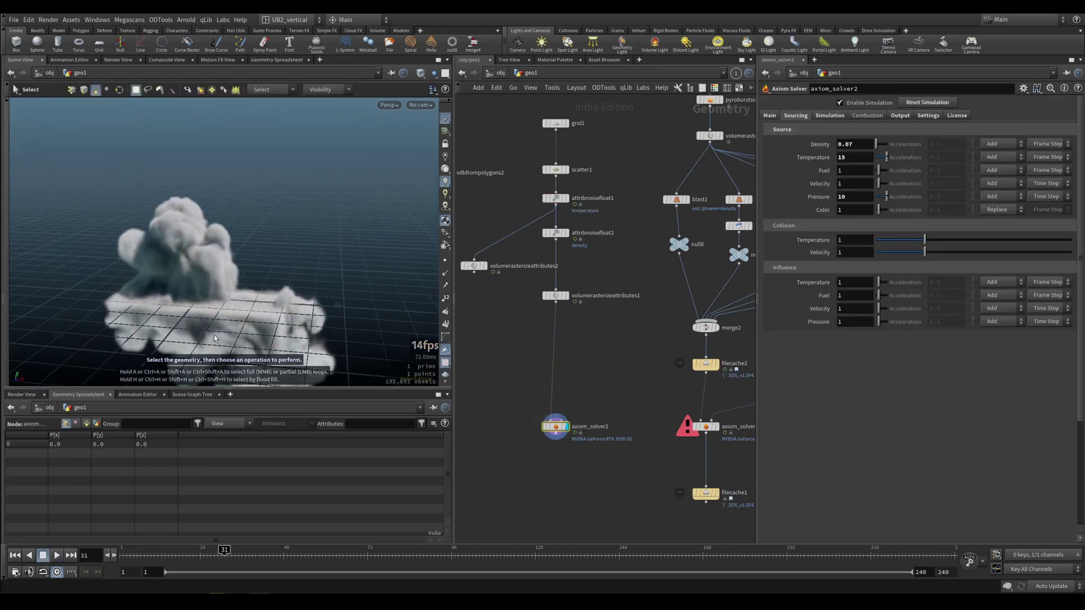
Continue the simulation to frame 78, examine the rising and sinking smoke from the side, and reopen the attribnoisefloat1 settings.
middle_click_drag(214, 339, 228, 288, "alt")
right_click_drag(229, 288, 254, 274, "alt")
key("s")
key("Up")
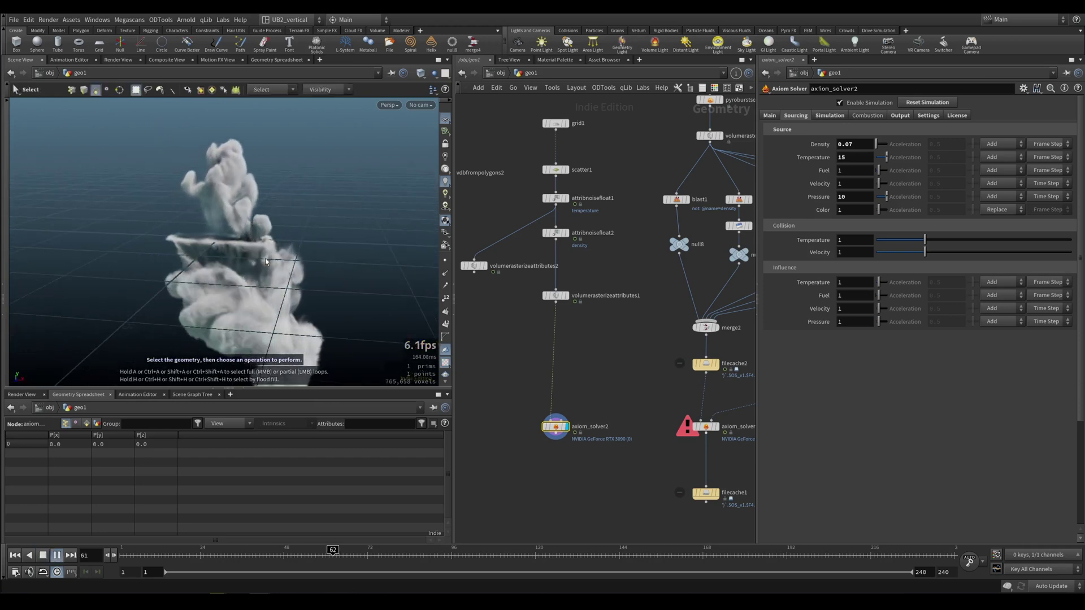
key("Down")
key("Escape")
left_click_drag(266, 261, 254, 237)
left_click(551, 197)
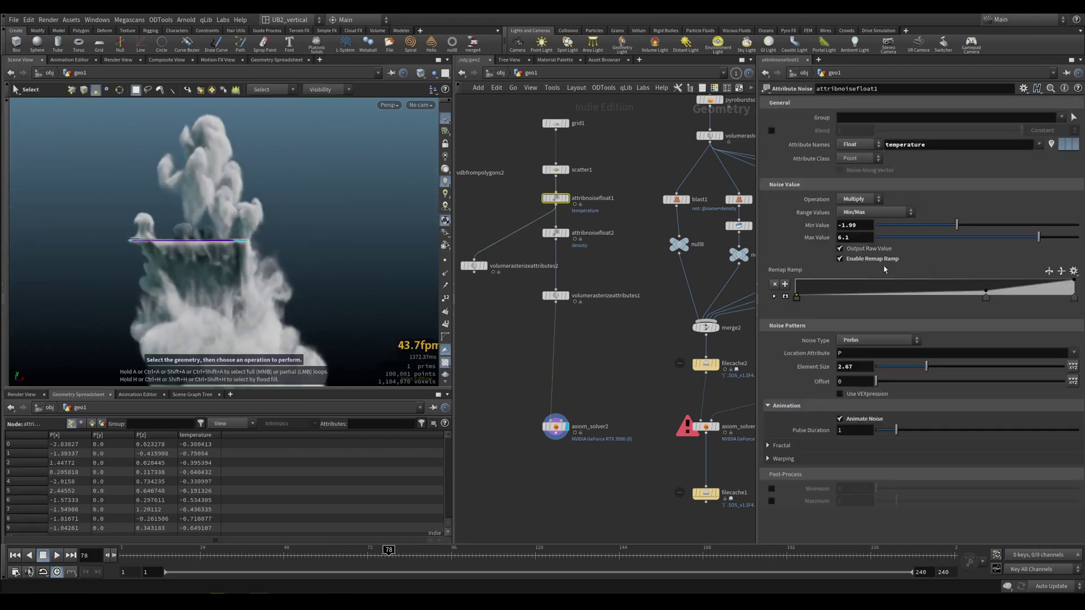
Set the maximum temperature noise value to 10, play the simulation from the start to frame 62, and examine the smoke from the side.
key("Return")
key("ctrl+Up")
key("Up")
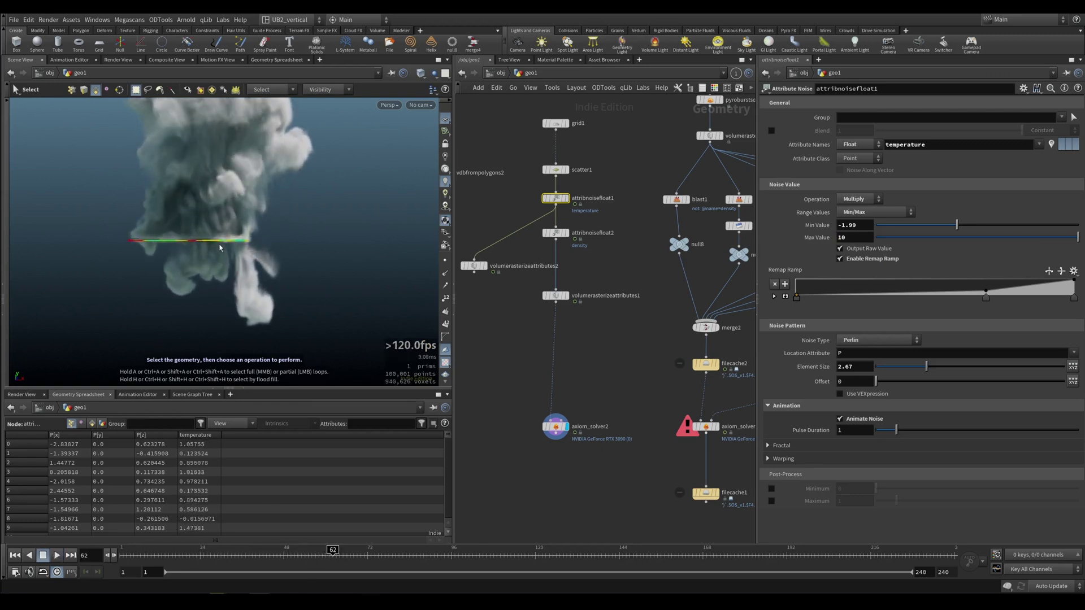
middle_click_drag(220, 248, 226, 300, "alt")
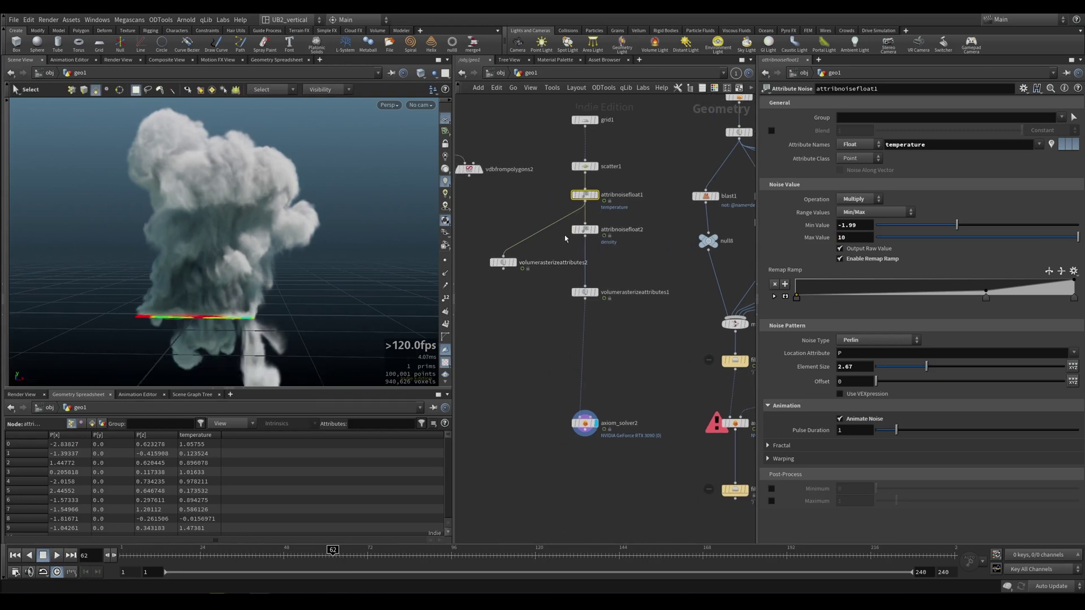
scroll(588, 227, "up", 3)
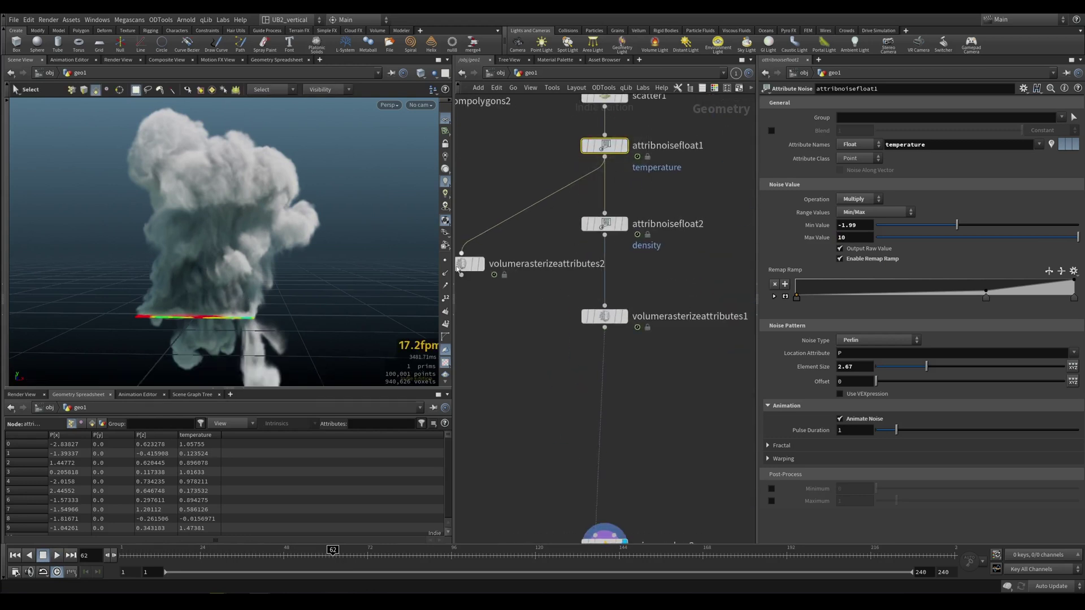
right_click_drag(255, 340, 211, 271, "alt")
left_click_drag(211, 271, 238, 318, "alt")
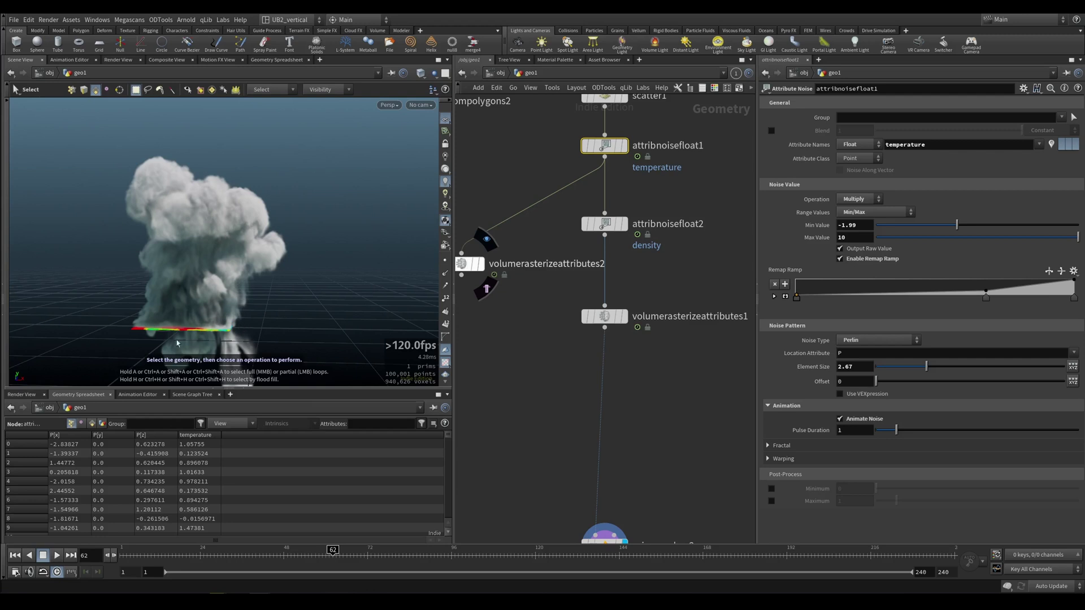
left_click_drag(210, 308, 231, 288, "alt")
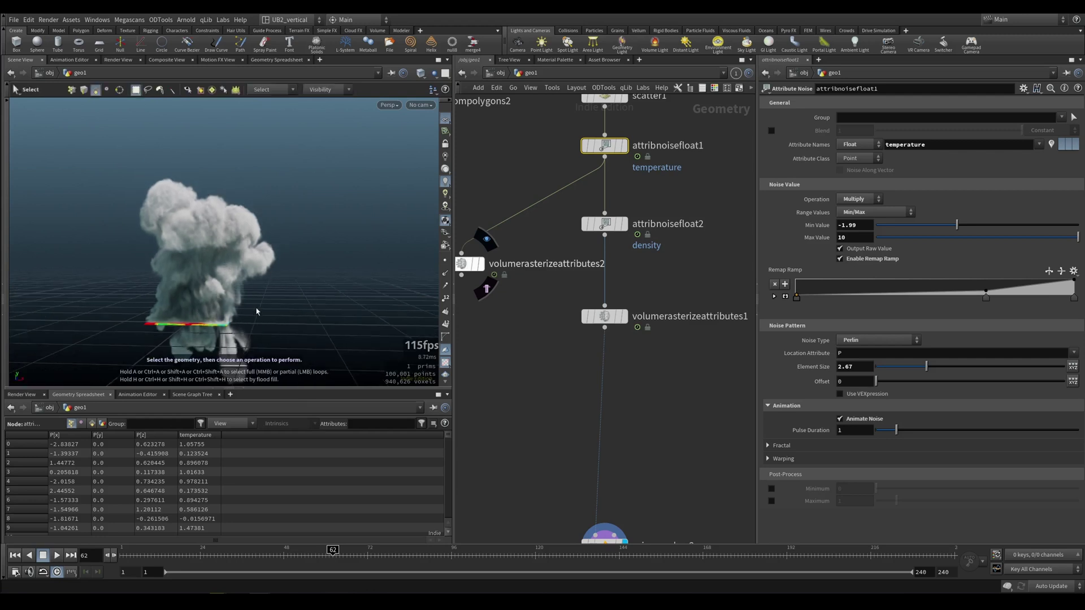
Replay the simulation from the start and stop it at frame 60.
key("ctrl+Up")
key("Up")
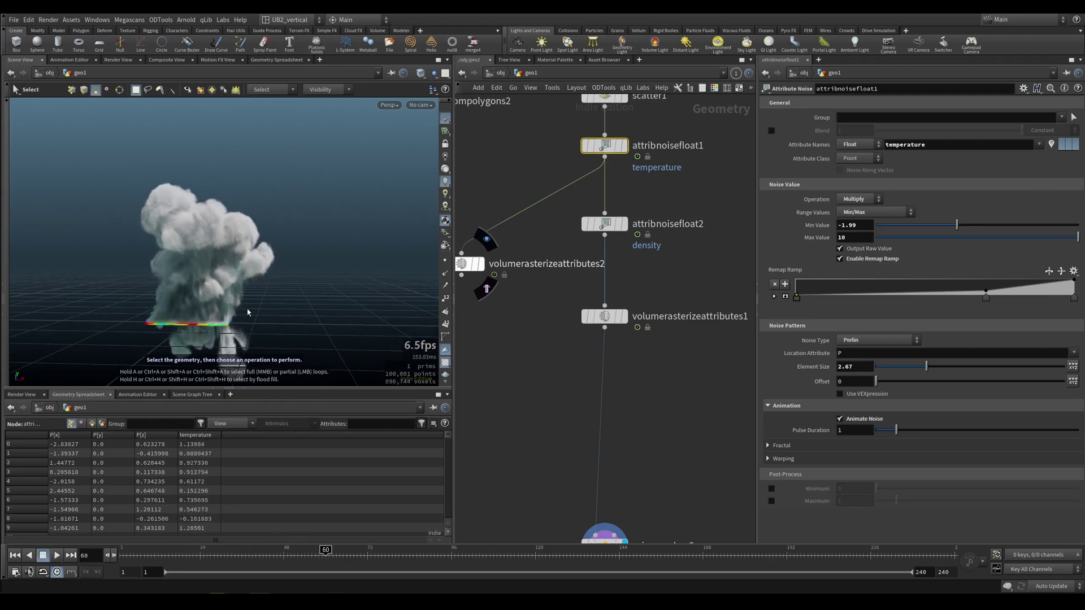
key("Up")
Set the minimum temperature noise value to 0 and play the simulation from the start to frame 55.
type("0")
key("Return")
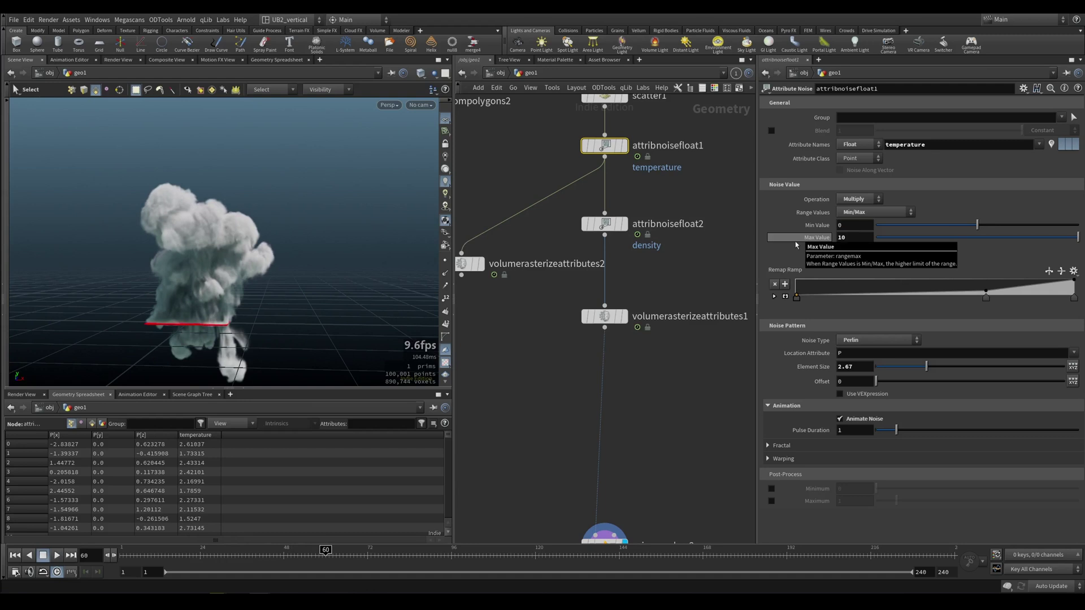
key("ctrl+Up")
key("Up")
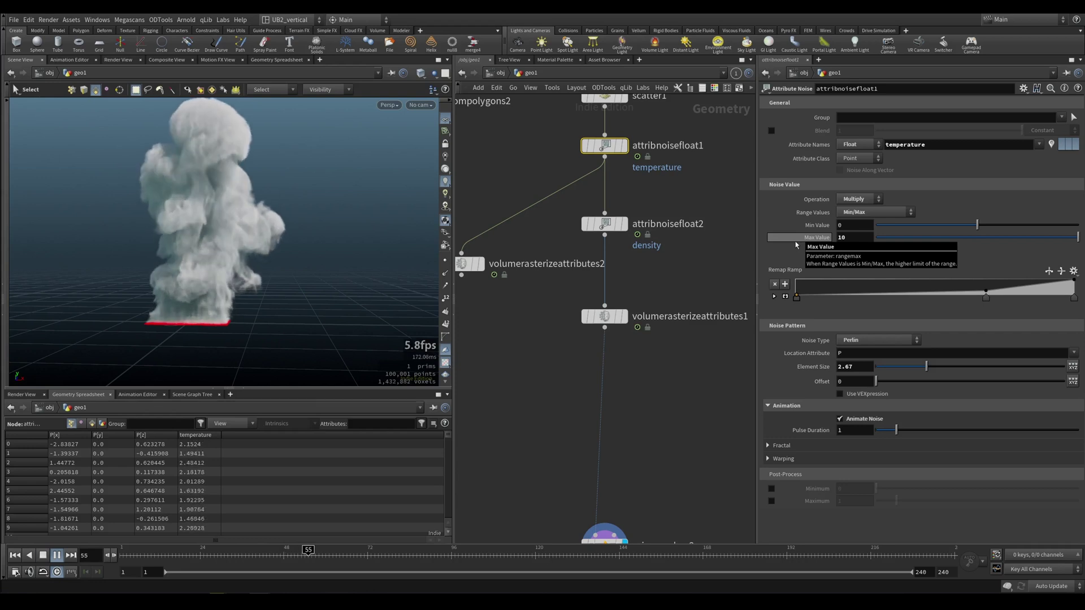
Set the maximum temperature noise value to 5 and play the simulation from the start to frame 41.
key("Up")
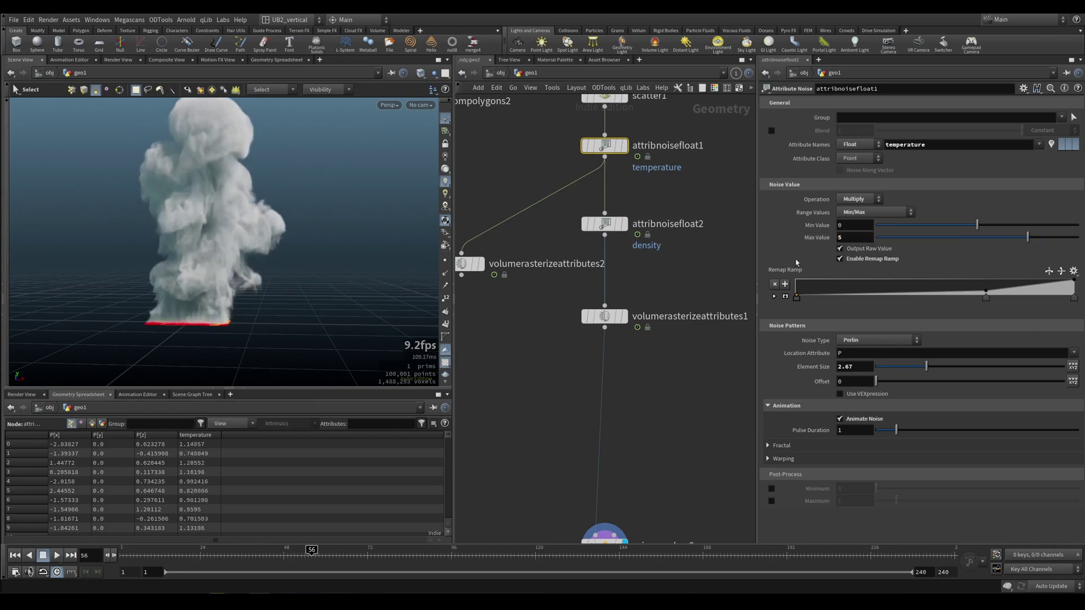
key("ctrl+Up")
key("Up")
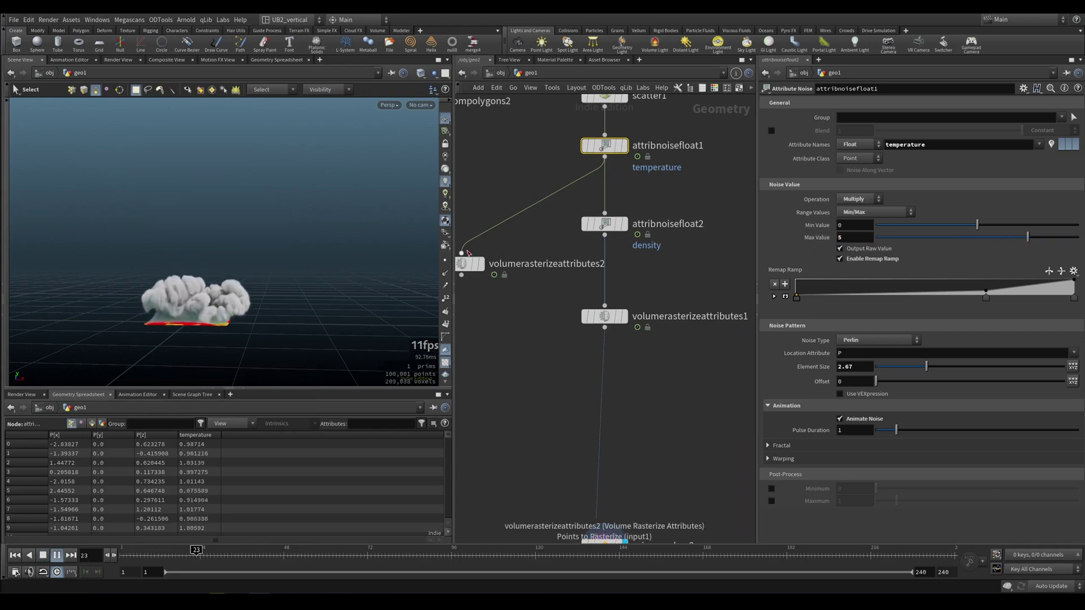
middle_click_drag(660, 205, 623, 257)
left_click_drag(566, 199, 566, 210)
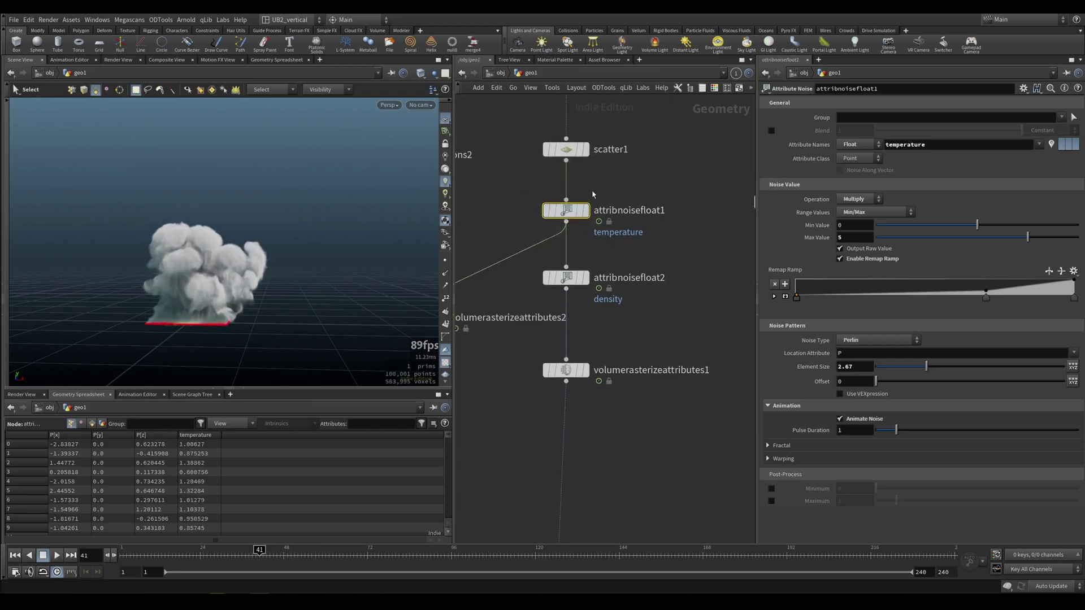
Display attribnoisefloat2 to examine its density points on the grid, followed by volumerasterizeattributes1.
left_click(586, 277)
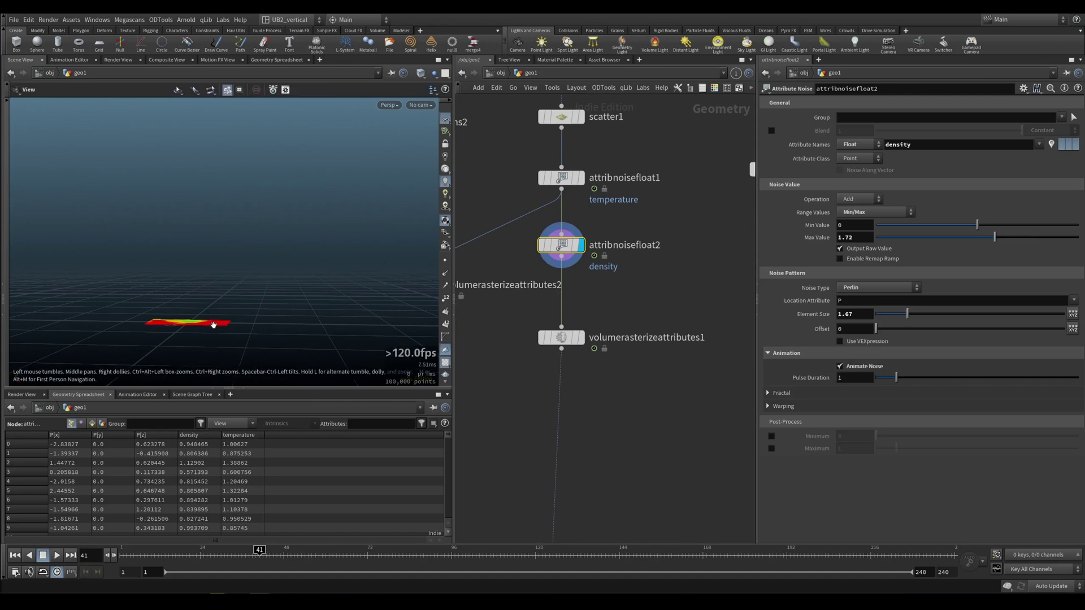
left_click_drag(213, 325, 332, 245)
key("s")
left_click(580, 338)
middle_click_drag(590, 331, 583, 182)
Display axiom_solver2, view the smoke from several distances, and review the solver's Simulation settings.
left_click(580, 362)
right_click_drag(300, 279, 174, 376, "alt")
left_click_drag(237, 325, 259, 302, "alt")
right_click_drag(267, 309, 272, 302, "alt")
left_click_drag(271, 302, 258, 308, "alt")
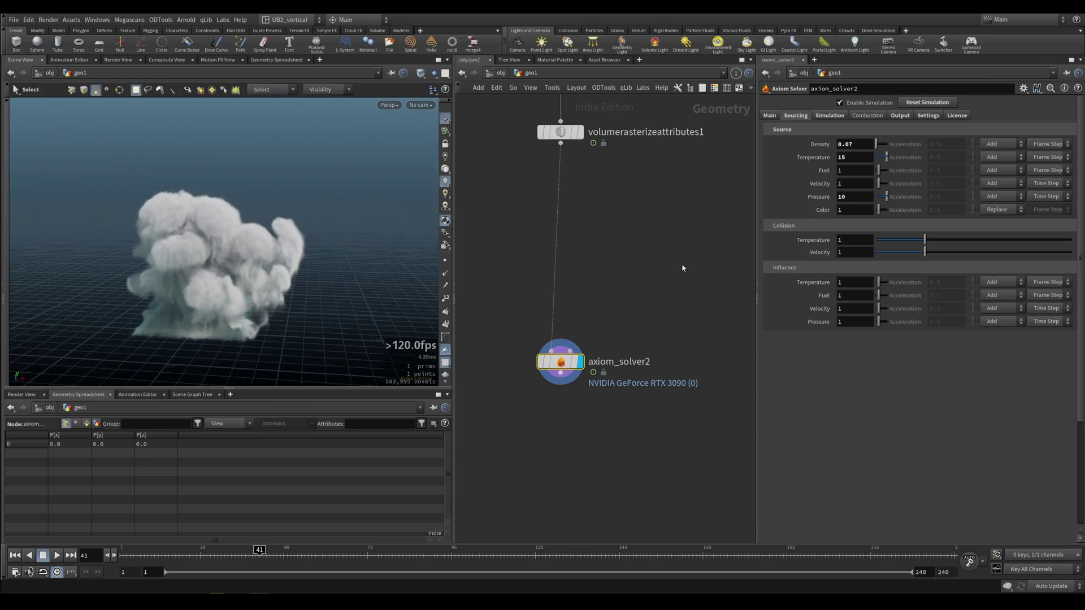
left_click(828, 116)
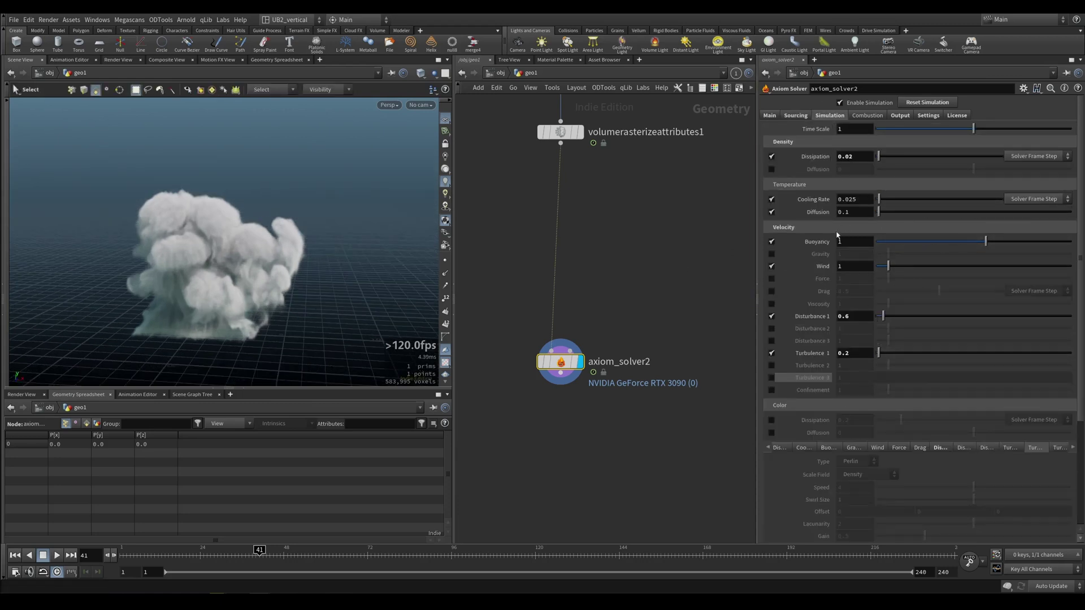
right_click_drag(381, 327, 271, 295, "alt")
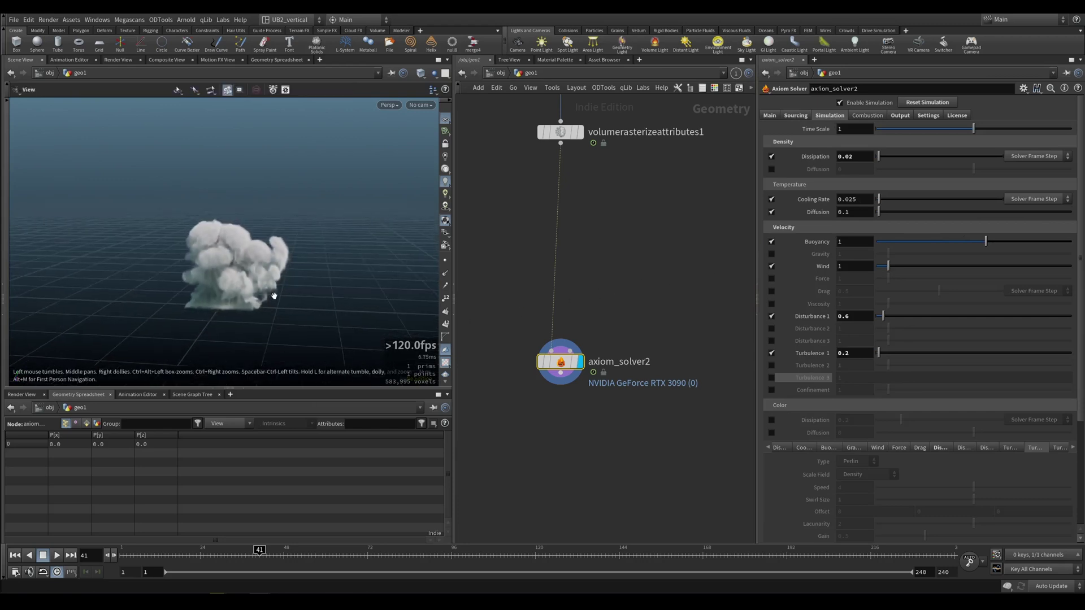
middle_click_drag(272, 295, 214, 320, "alt")
Find the burst source network and display pyroburstsource1.
middle_click_drag(660, 250, 497, 331)
scroll(585, 287, "down", 5)
middle_click_drag(632, 143, 626, 209)
scroll(586, 198, "up", 2)
key("r")
left_click_drag(588, 200, 569, 213)
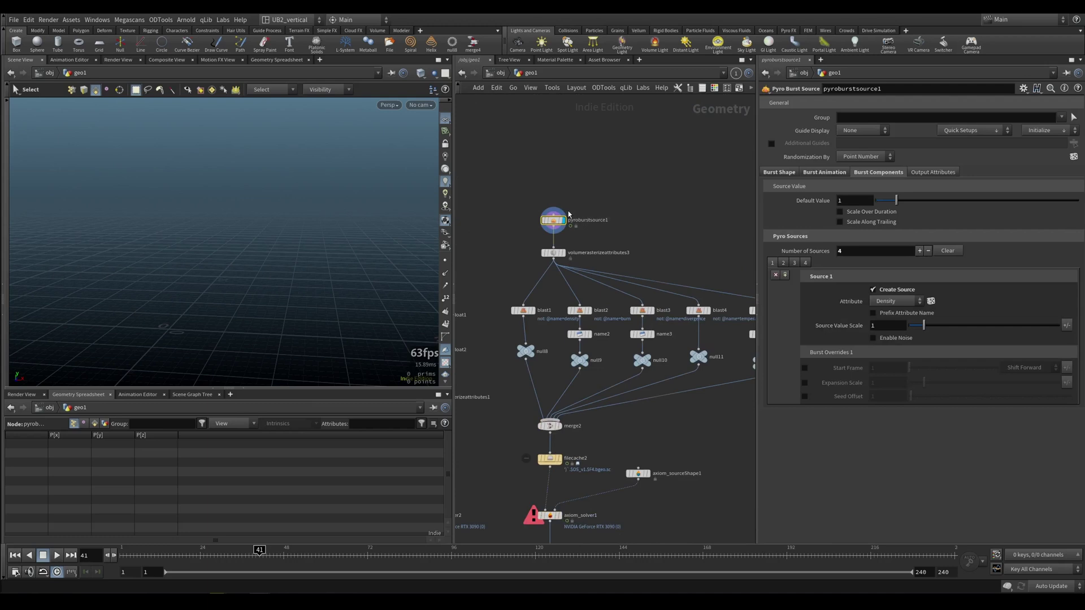
Play the burst source from the start to frame 7, collapse the geometry spreadsheet pane, and frame the burst points in the viewport.
key("ctrl+Up")
key("Up")
key("ctrl+Up")
right_click_drag(170, 322, 237, 305, "alt")
left_click(244, 388)
middle_click_drag(202, 386, 246, 349, "alt")
right_click_drag(245, 349, 300, 320, "alt")
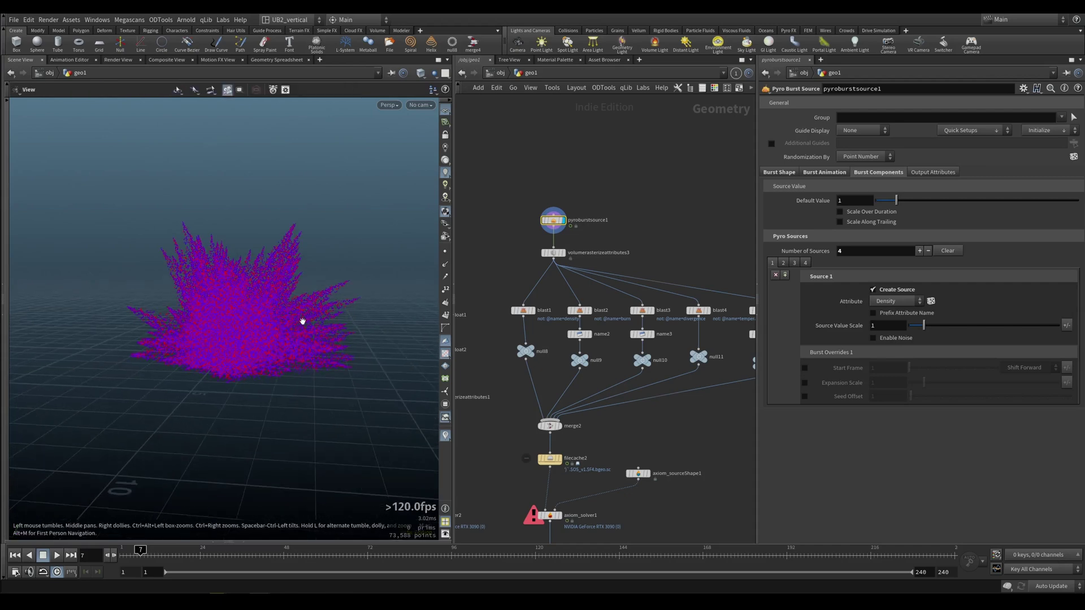
Move volumerasterizeattributes3 closer to pyroburstsource1 and display it.
scroll(582, 192, "up", 3)
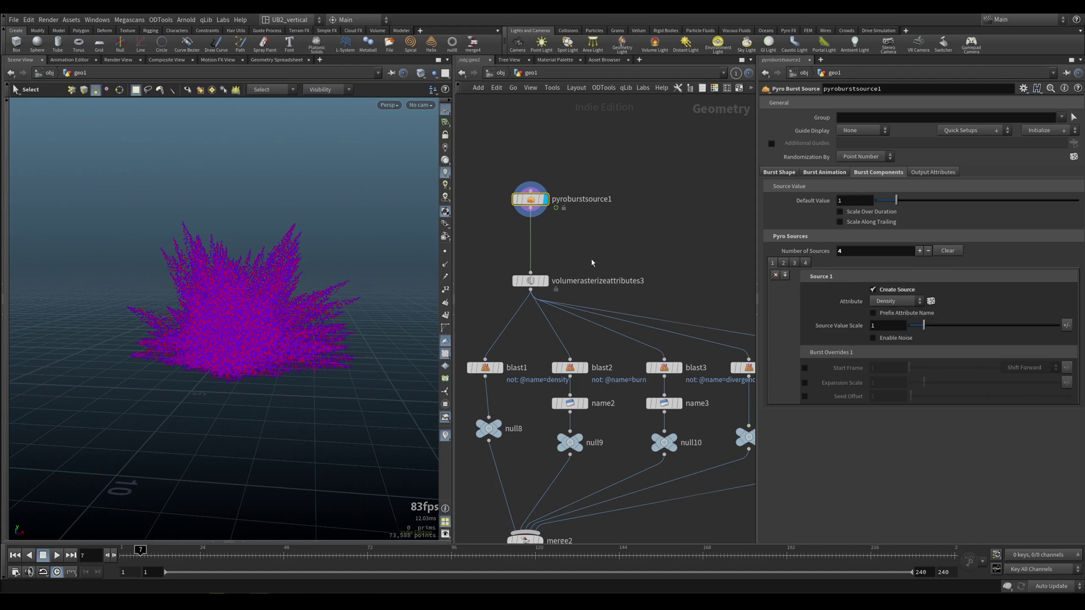
left_click_drag(534, 280, 534, 261)
left_click_drag(592, 240, 534, 276)
key("r")
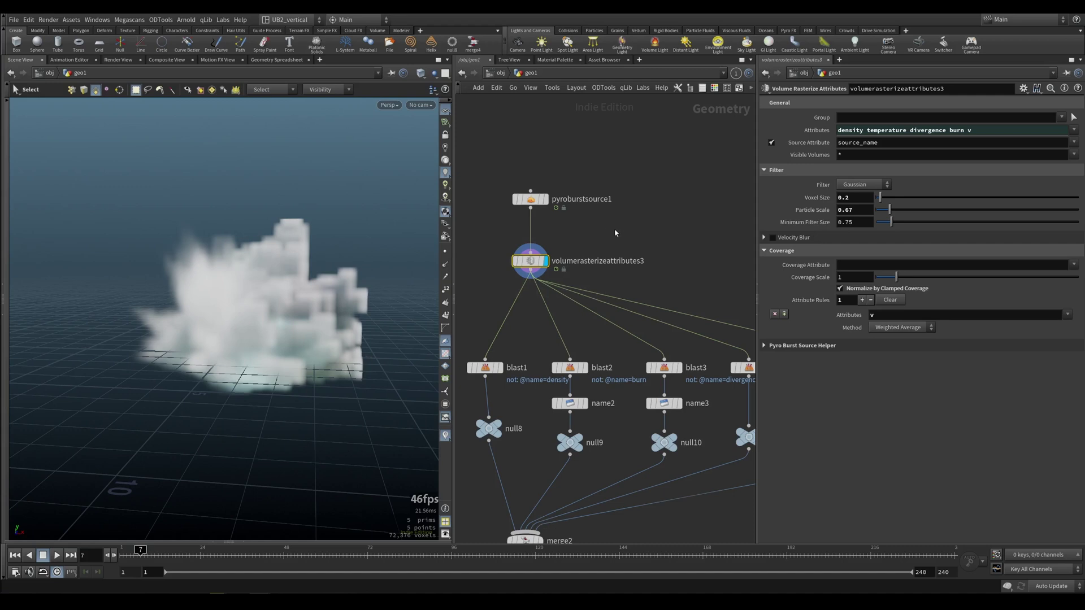
Examine the network from pyroburstsource1 through the blast branches that isolate each field, down to merge2 and axiom_solver1.
scroll(615, 232, "down", 3)
left_click_drag(613, 189, 560, 230)
middle_click_drag(616, 305, 560, 277)
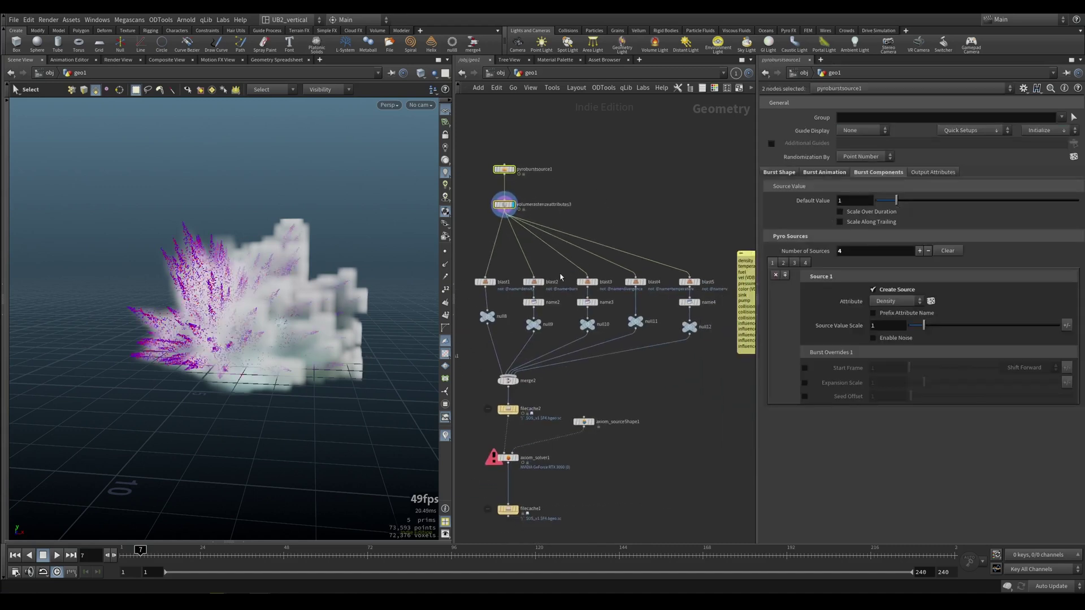
scroll(561, 277, "up", 2)
middle_click_drag(729, 413, 518, 395)
scroll(519, 395, "down", 2)
left_click_drag(691, 213, 572, 401)
middle_click_drag(513, 402, 634, 387)
middle_click_drag(519, 324, 566, 317)
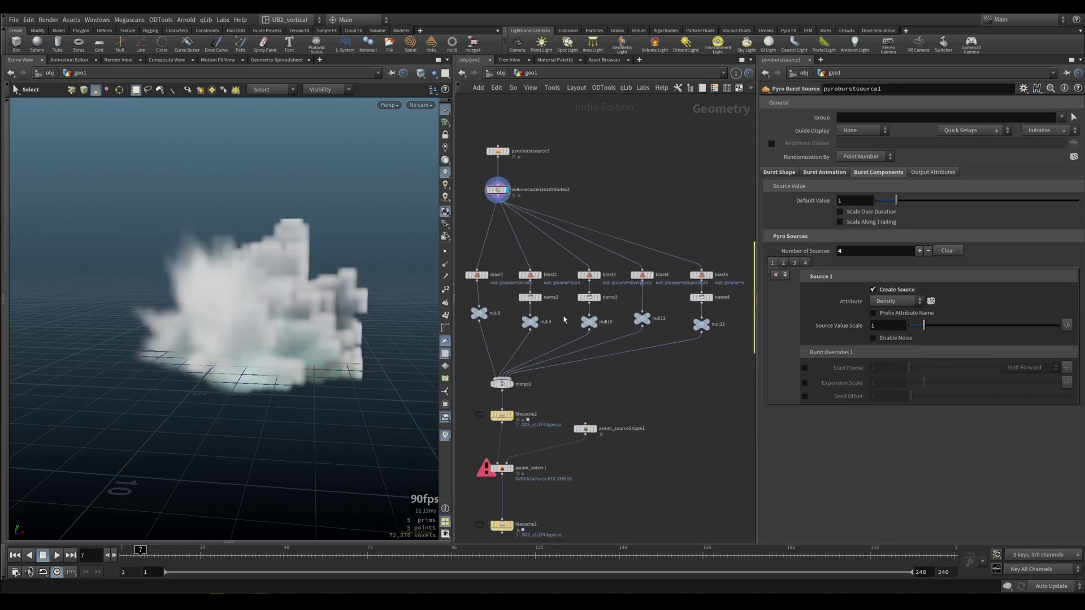
scroll(563, 319, "up", 4)
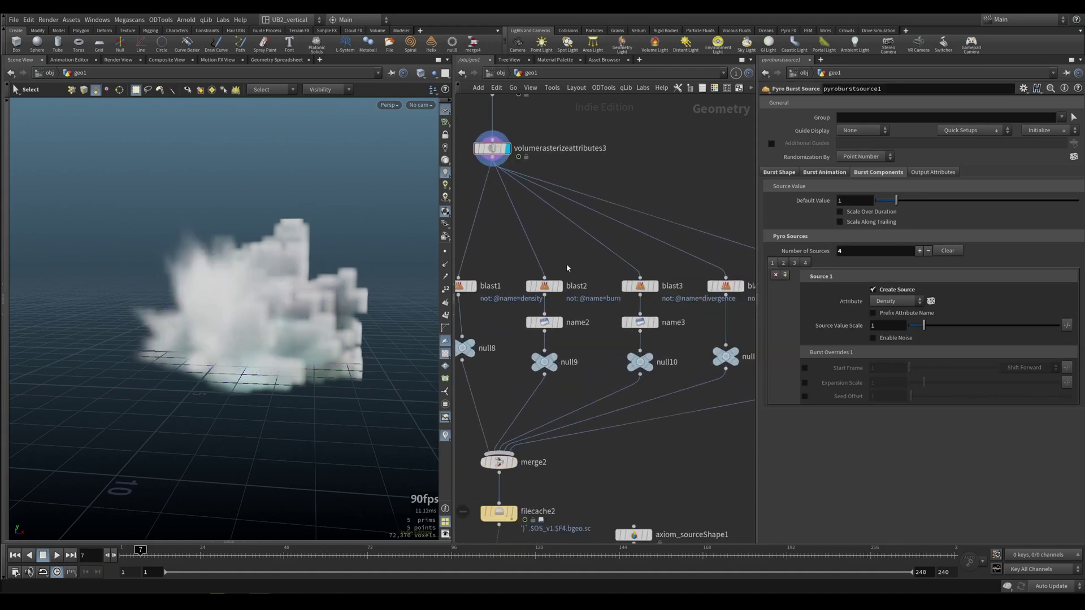
middle_click_drag(567, 269, 586, 242)
scroll(586, 240, "down", 1)
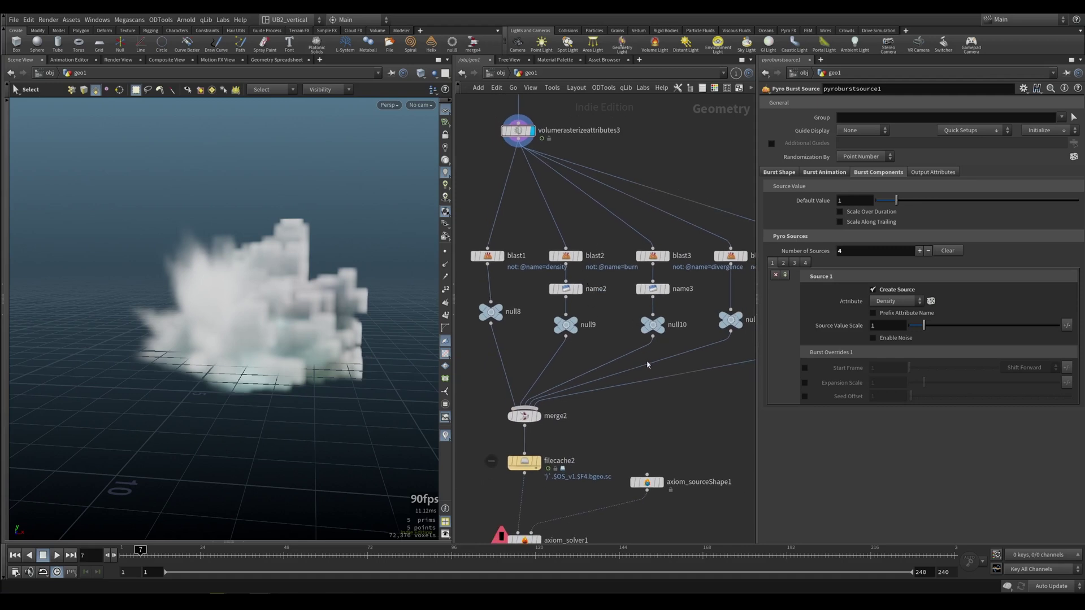
Bypass name2, name3 and name4 below the blast nodes and display filecache2.
scroll(648, 365, "down", 2)
mouse_move(735, 277)
middle_mouse_down()
mouse_move(654, 283)
mouse_move(717, 282)
middle_mouse_up()
left_click_drag(564, 385, 515, 424)
left_click(529, 403)
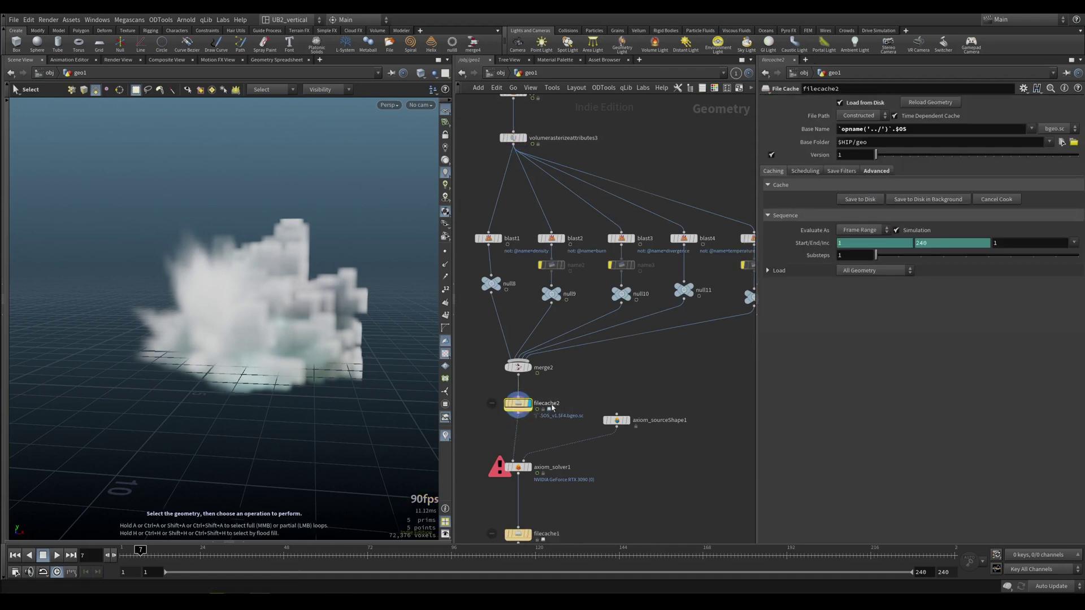
Go to frame 9 and inspect the node information of filecache2 for its stored volumes.
middle_click_drag(475, 449, 477, 421)
left_click_drag(176, 555, 190, 555)
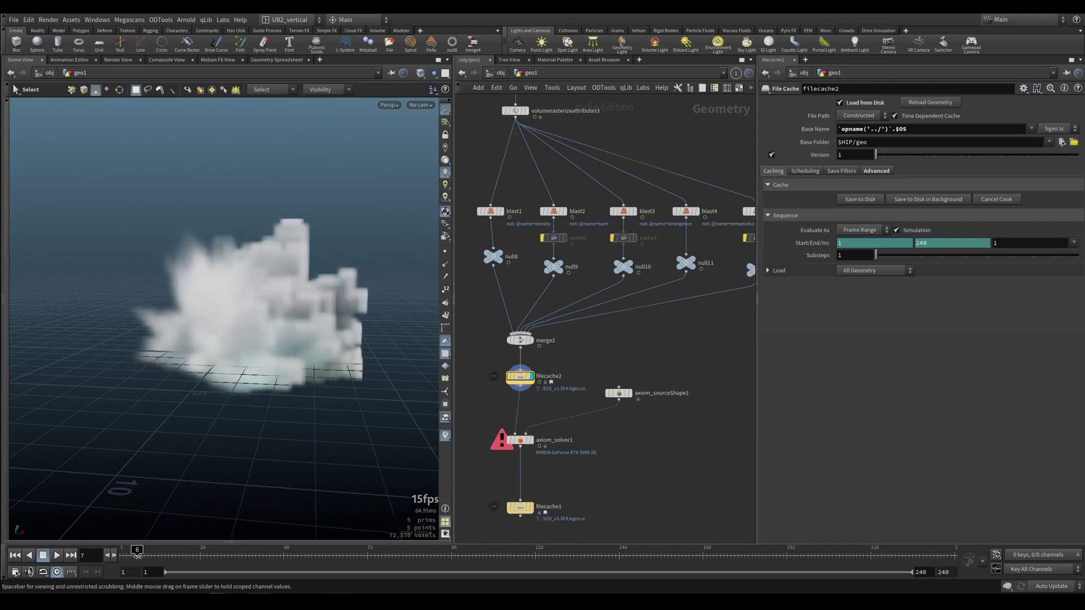
middle_click(529, 380)
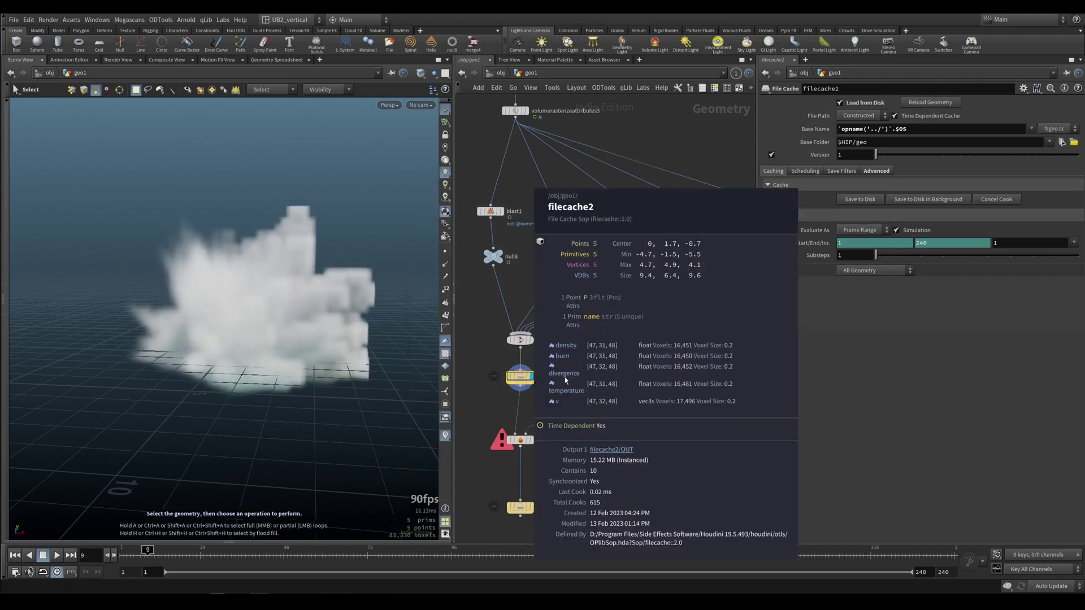
Display axiom_solver1 at frame 1, reframe the source in view, and play the explosion simulation to frame 65.
middle_click_drag(533, 432, 545, 376)
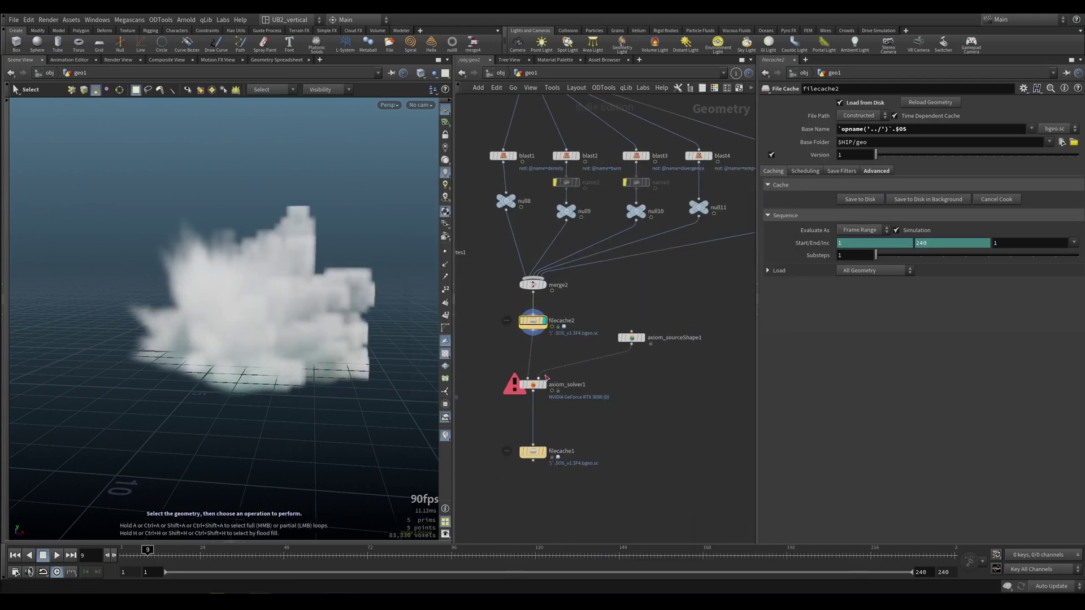
left_click(543, 384)
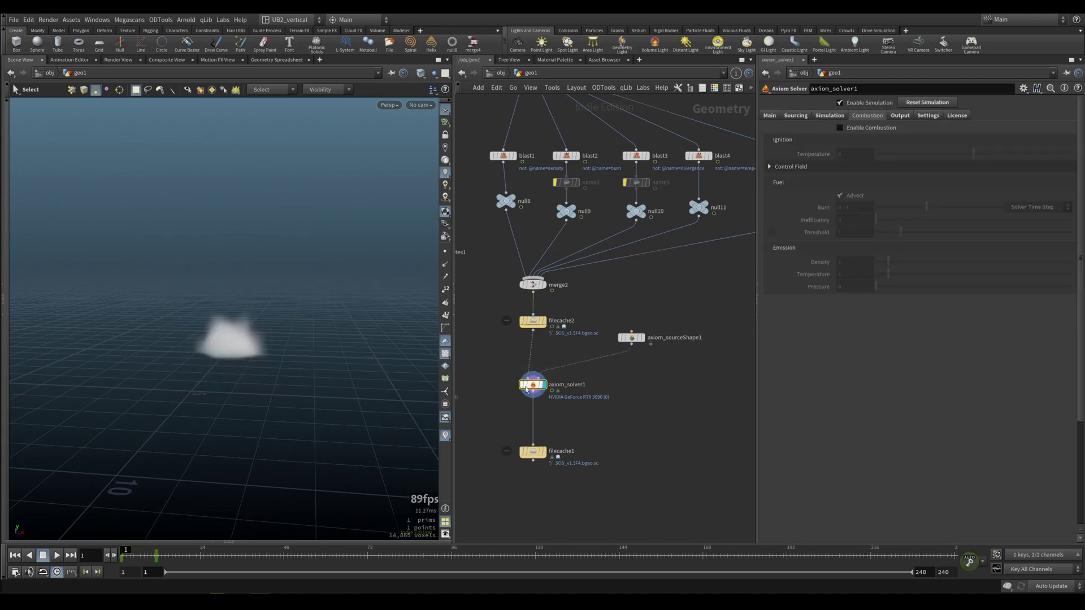
right_click_drag(273, 311, 267, 333, "alt")
middle_click_drag(267, 333, 231, 396, "alt")
key("Up")
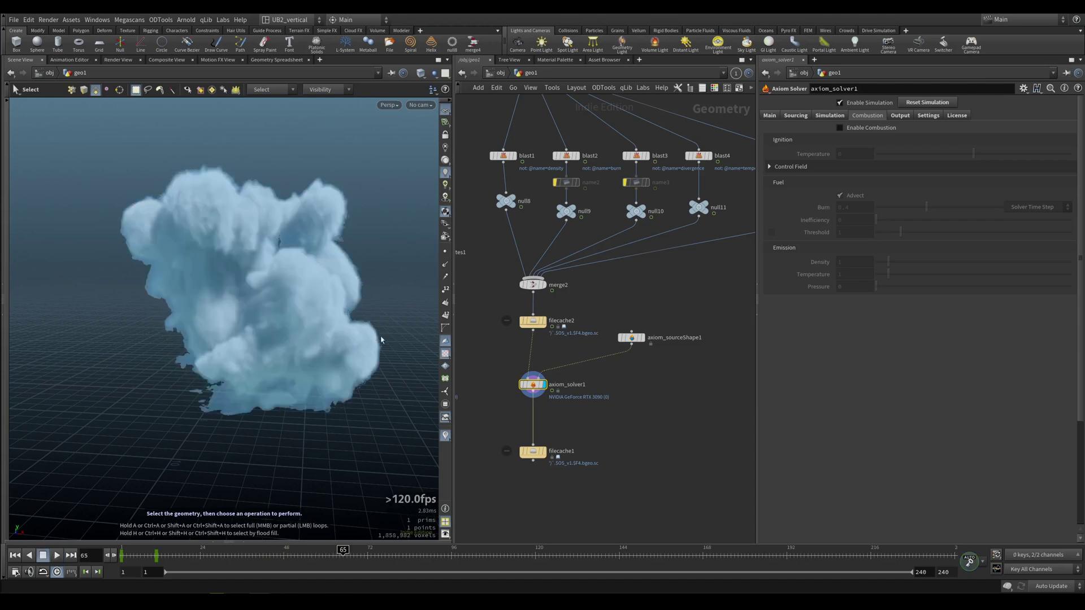
Examine the explosion smoke at frame 65 and review the node chain from pyroburstsource1 through the blast branches to filecache1.
middle_click_drag(381, 339, 313, 406, "alt")
left_click_drag(313, 406, 291, 358, "alt")
middle_click_drag(589, 347, 587, 362)
middle_click_drag(618, 301, 595, 376)
scroll(673, 188, "down", 1)
middle_click_drag(684, 186, 659, 213)
left_click_drag(715, 212, 631, 197)
middle_click_drag(611, 223, 634, 209)
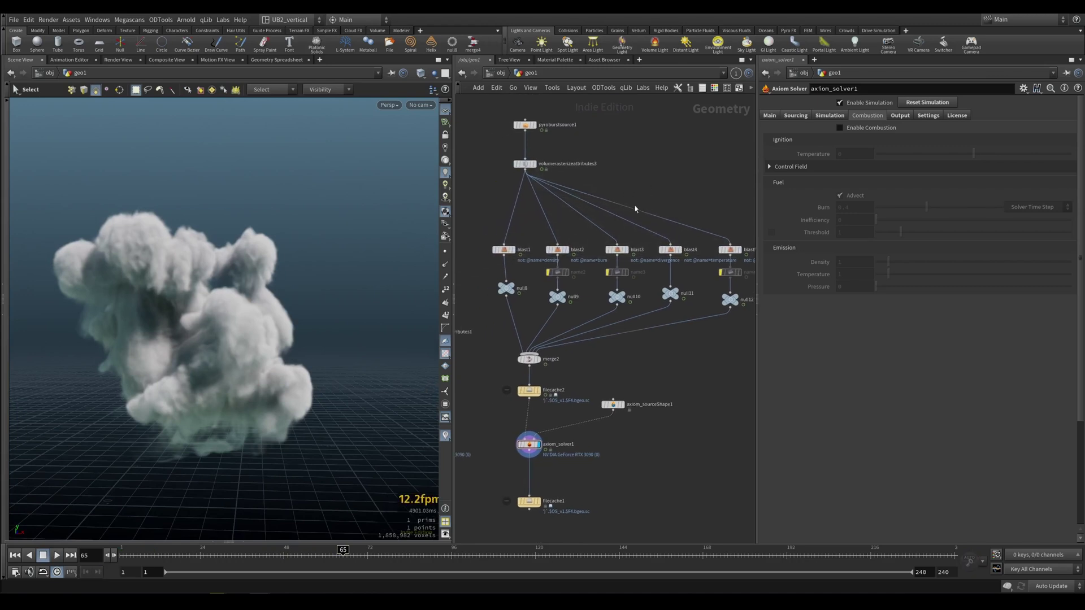
middle_click_drag(599, 281, 596, 284)
scroll(587, 293, "up", 1)
middle_click_drag(574, 334, 578, 300)
middle_click_drag(590, 404, 598, 394)
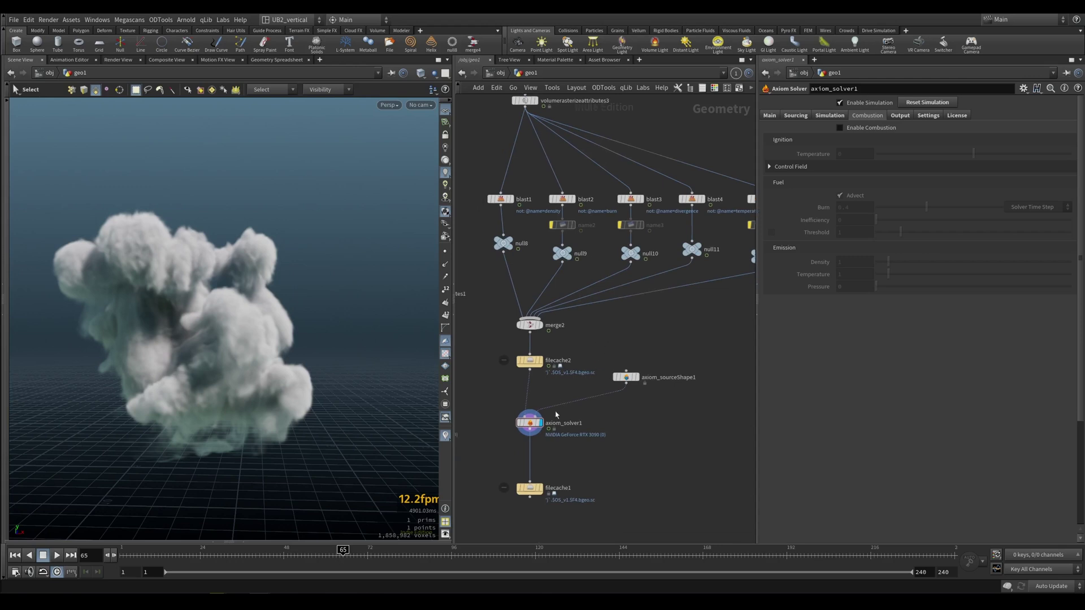
scroll(511, 413, "up", 1)
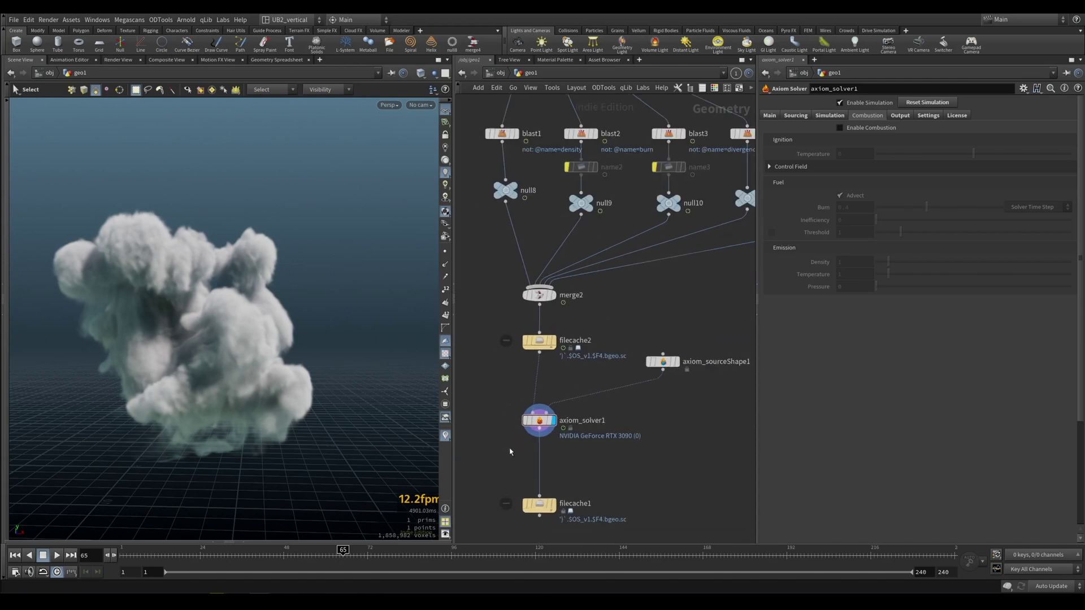
middle_click_drag(531, 452, 526, 464)
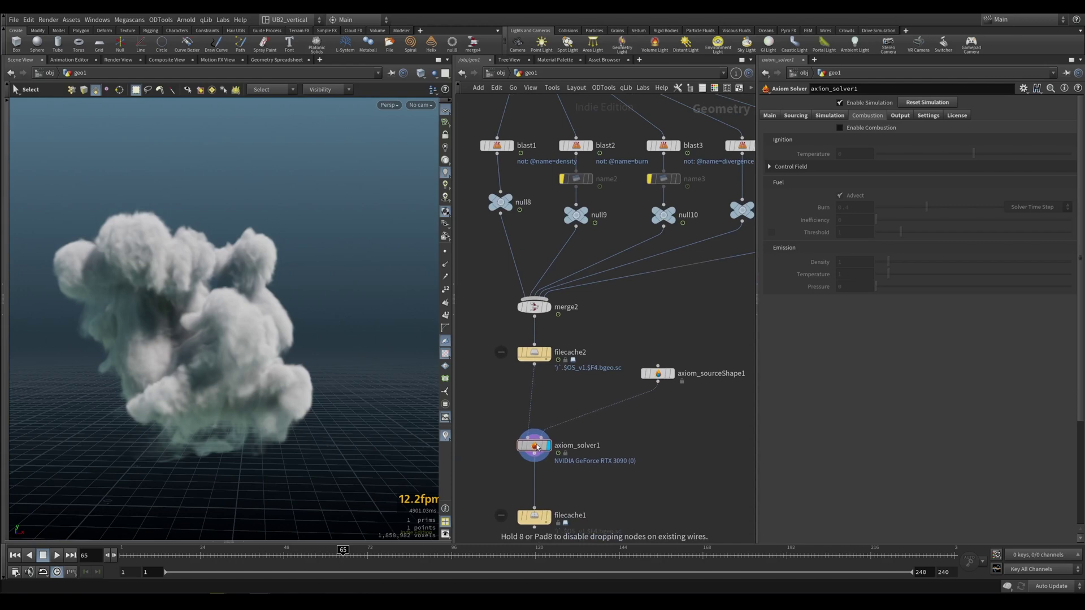
Display blast2, inspect the node information of its burn branch, and go to frame 7.
left_click_drag(532, 356, 532, 361)
middle_click_drag(605, 133, 579, 213)
left_click(559, 226)
left_click(549, 225)
scroll(580, 217, "up", 1)
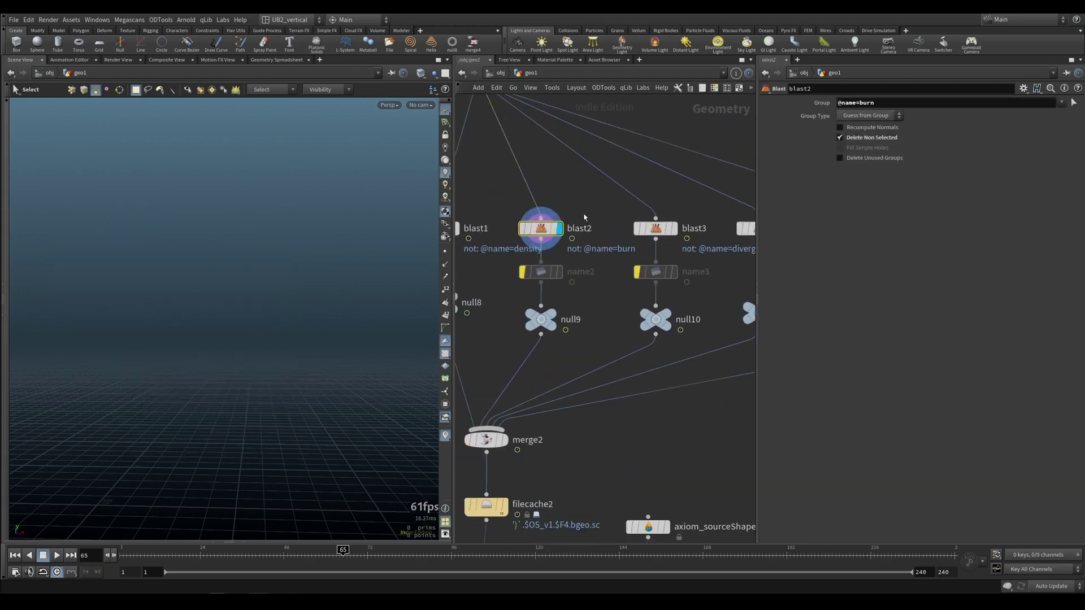
middle_click(541, 229)
left_click(163, 556)
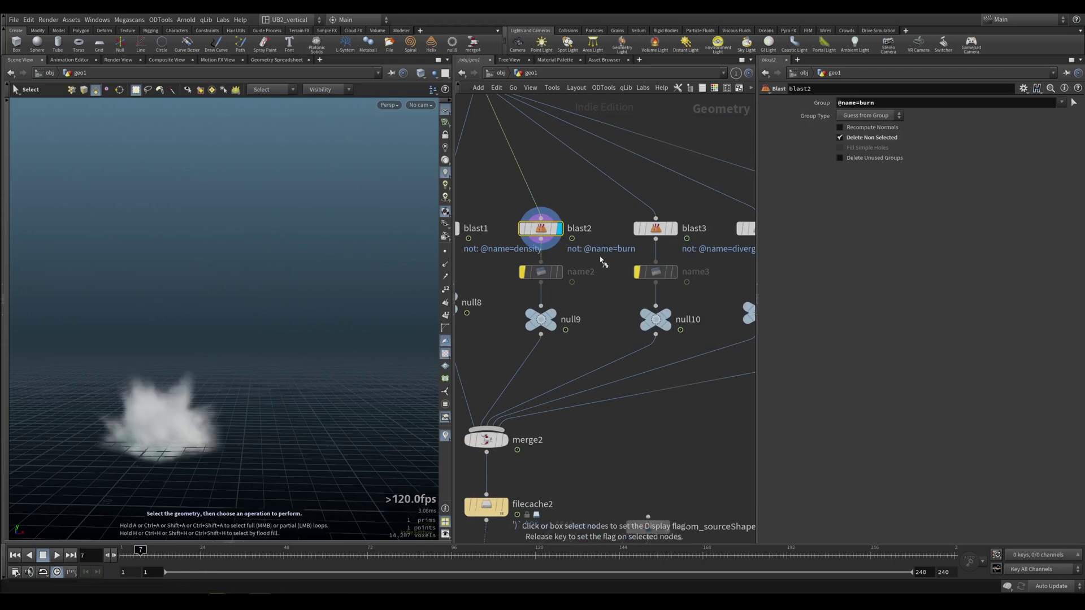
Display name2 below blast2, inspect its node information, and turn off its bypass so the burn field is named fuel.
middle_click_drag(507, 302, 518, 296)
left_click(553, 266)
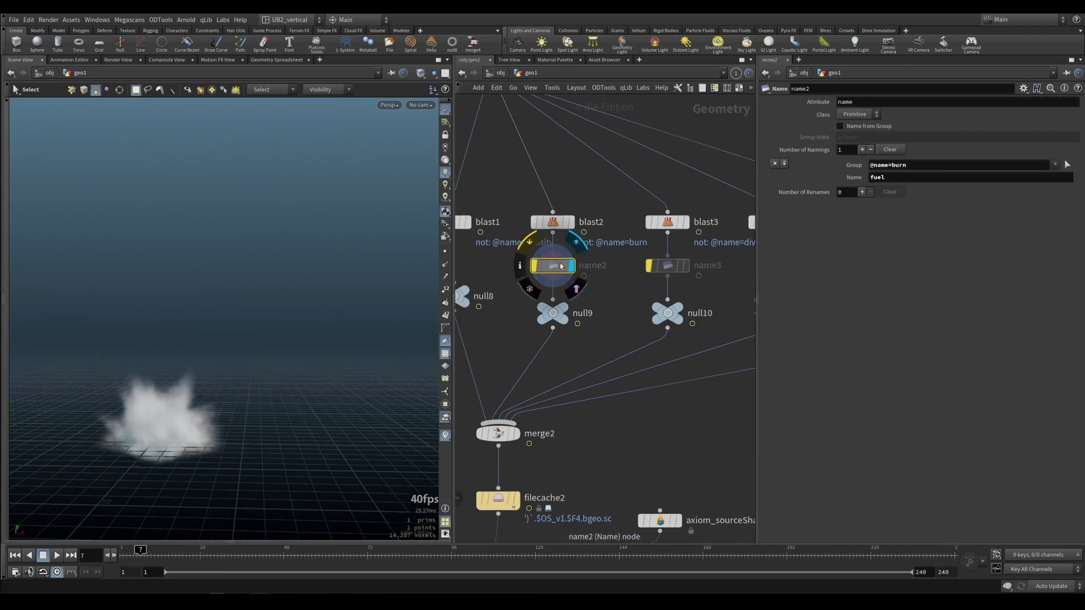
middle_click(557, 268)
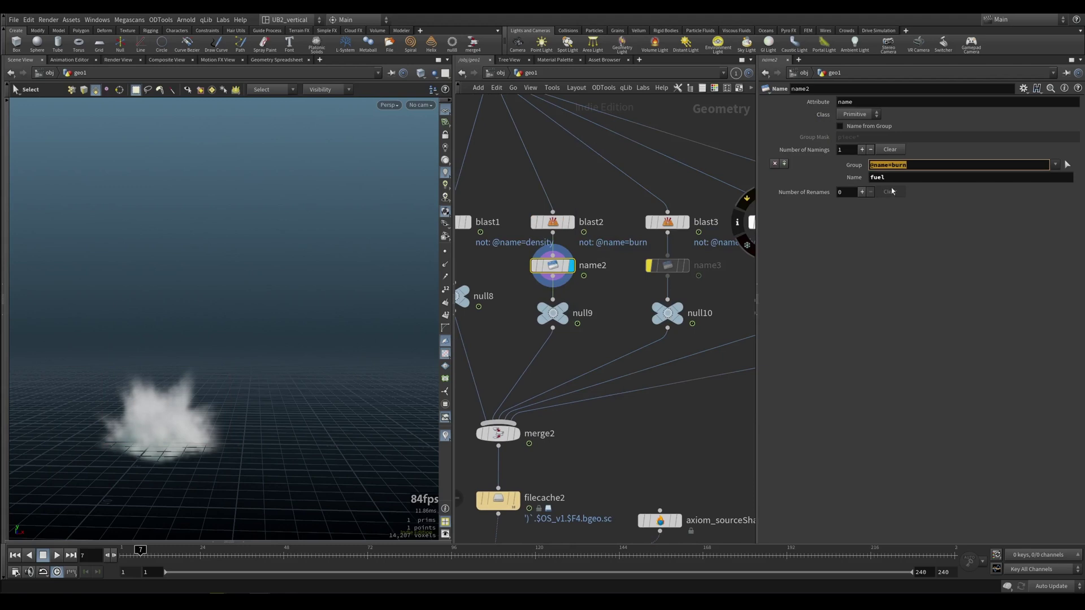
middle_click_drag(645, 244, 593, 242)
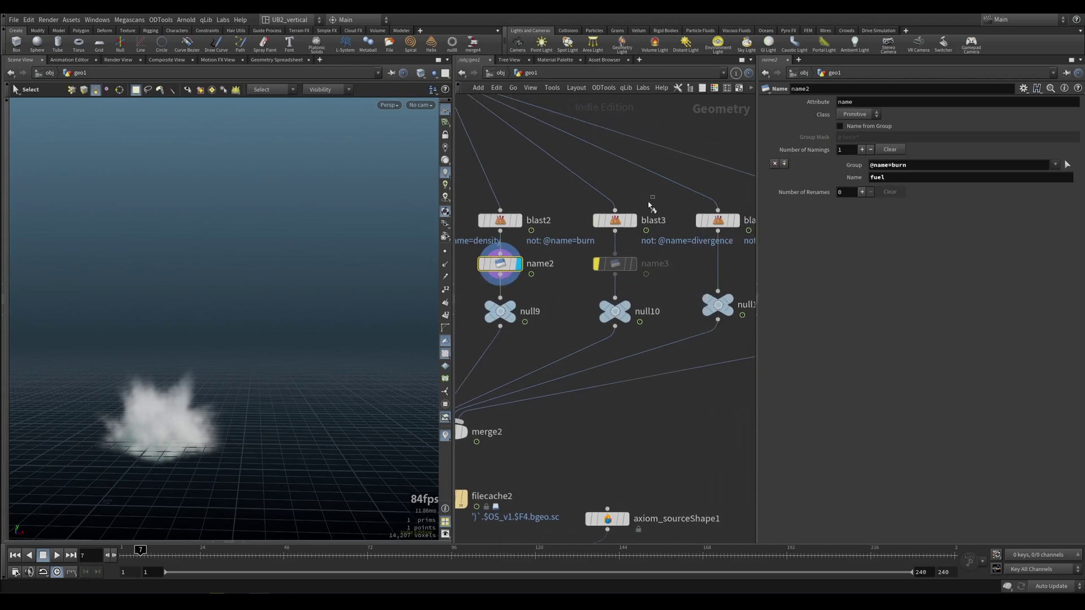
Display blast3 and turn off the bypass on name3 so the divergence field is named pressure.
left_click(622, 221)
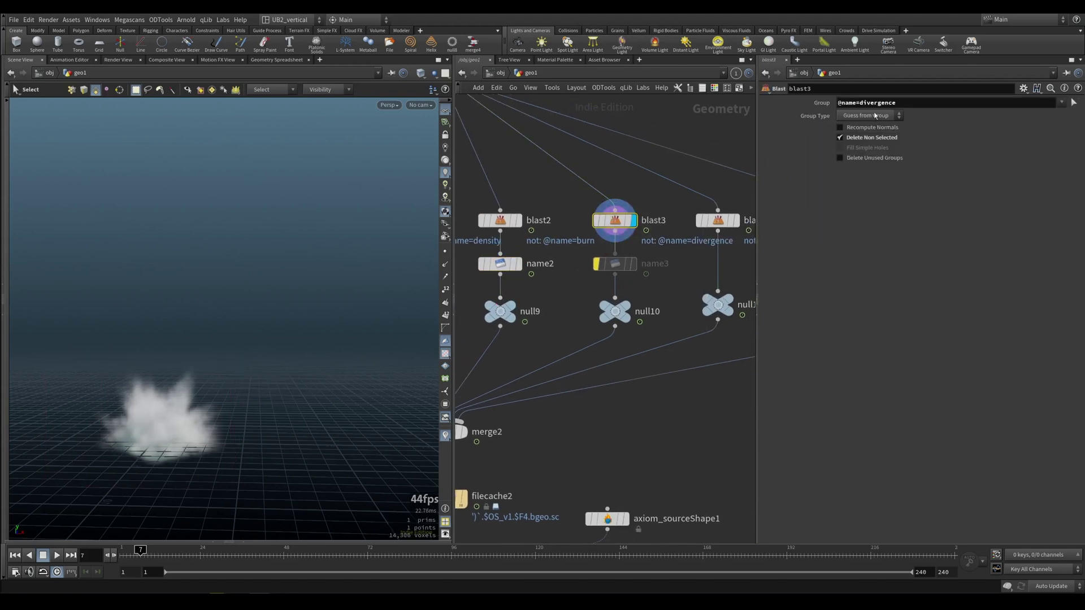
left_click(649, 264)
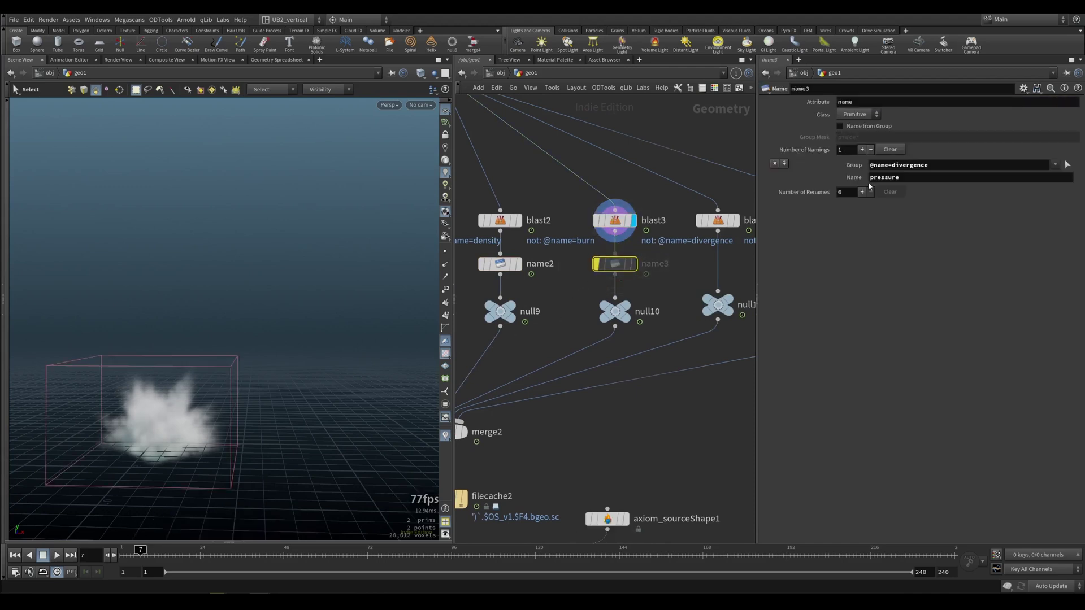
left_click(681, 278)
left_click(597, 264)
left_click_drag(669, 246, 600, 276)
Display and inspect blast5, then activate and display name4 so the v field is named vel.
middle_click_drag(695, 271, 517, 261)
left_click_drag(719, 193, 632, 231)
mouse_move(672, 211)
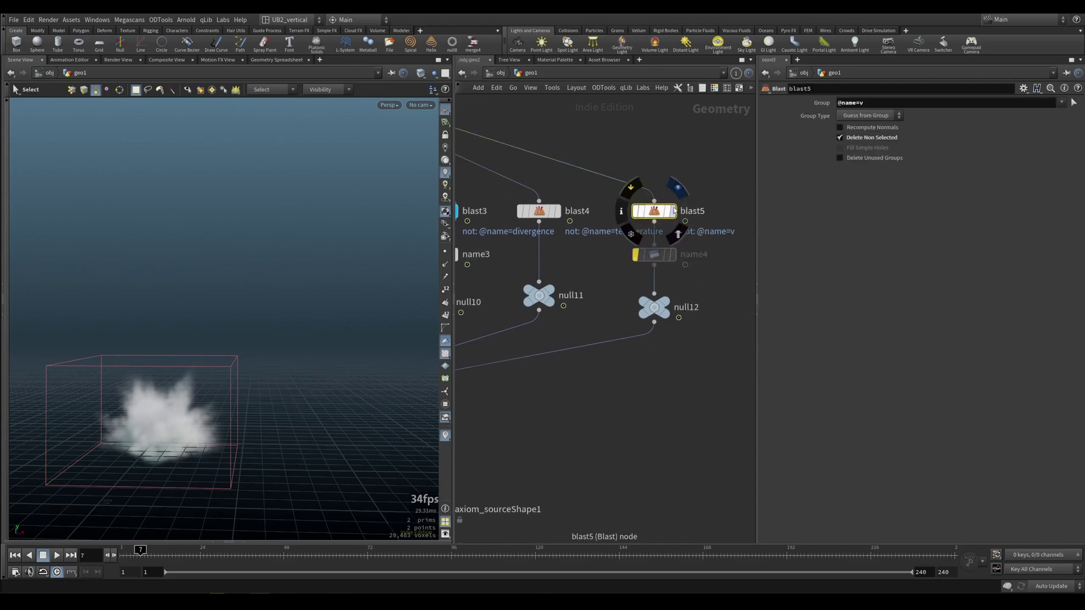
left_click(680, 188)
middle_click(656, 215)
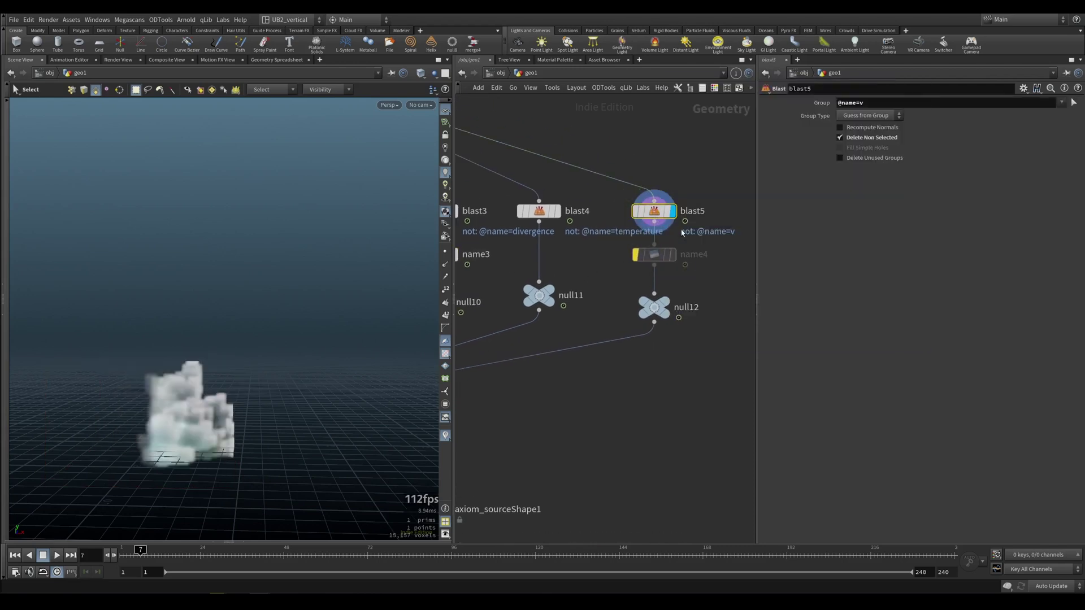
left_click(671, 254)
left_click_drag(615, 249, 682, 259)
key("b")
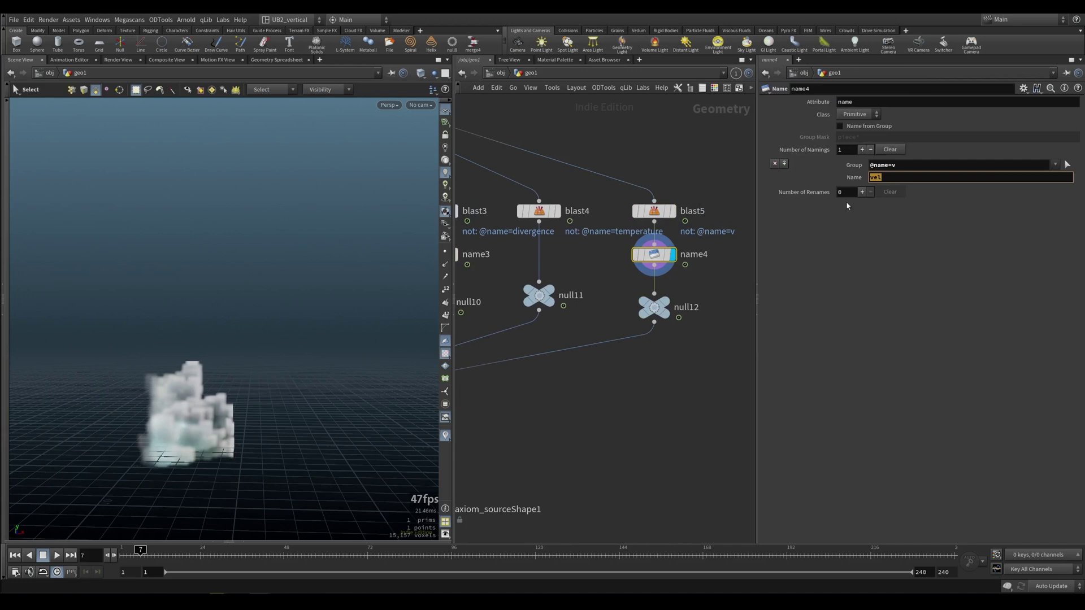
Trace the branches down to filecache2, display axiom_solver1, and play the explosion simulation to frame 54.
scroll(599, 305, "down", 3)
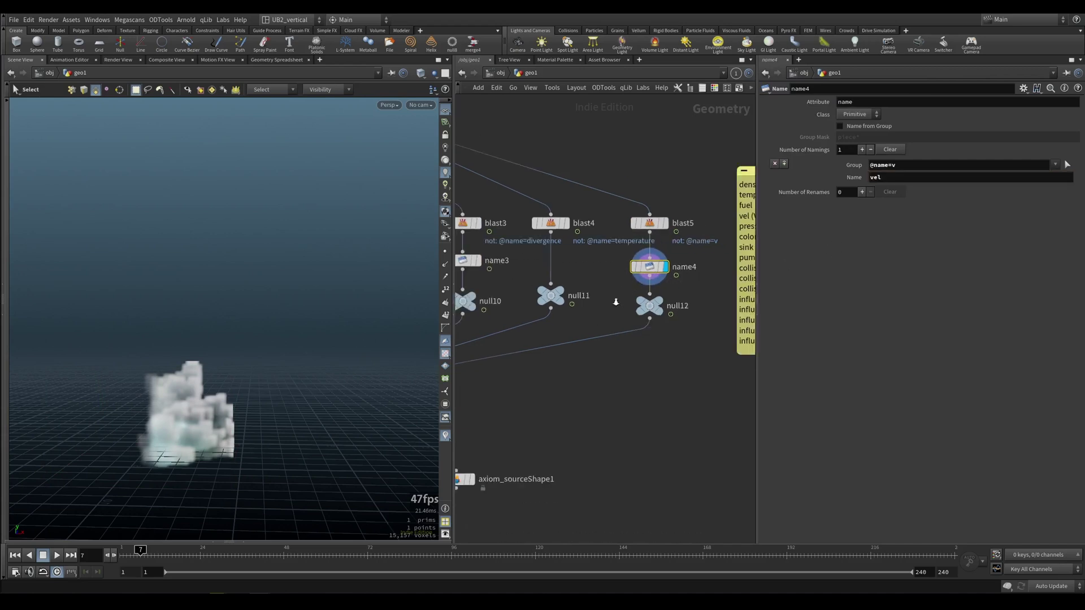
scroll(571, 291, "up", 3)
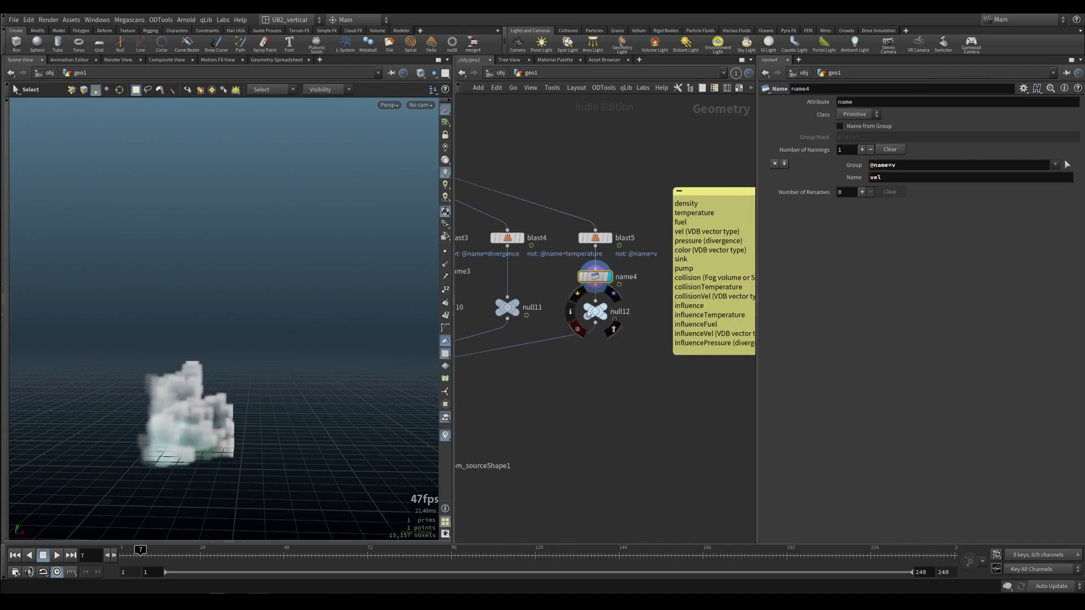
middle_click_drag(532, 347, 616, 281)
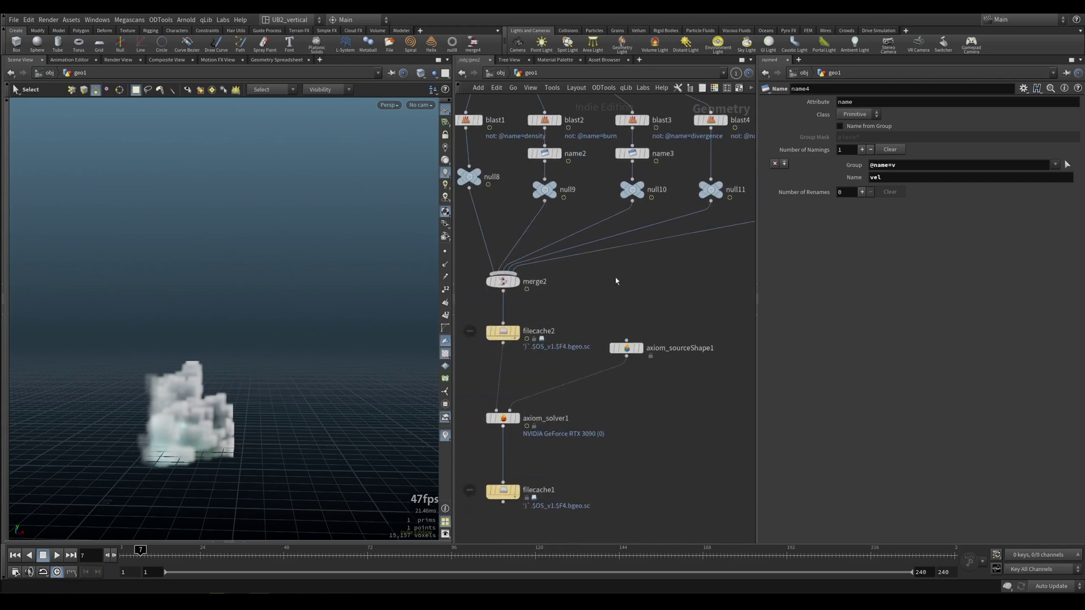
left_click_drag(485, 361, 485, 362)
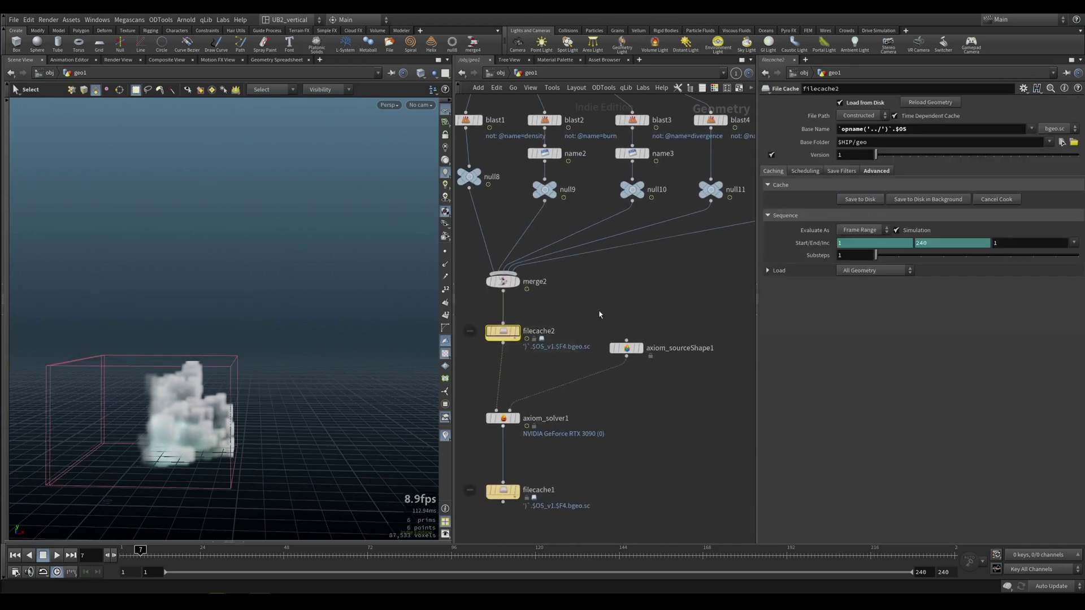
mouse_move(498, 421)
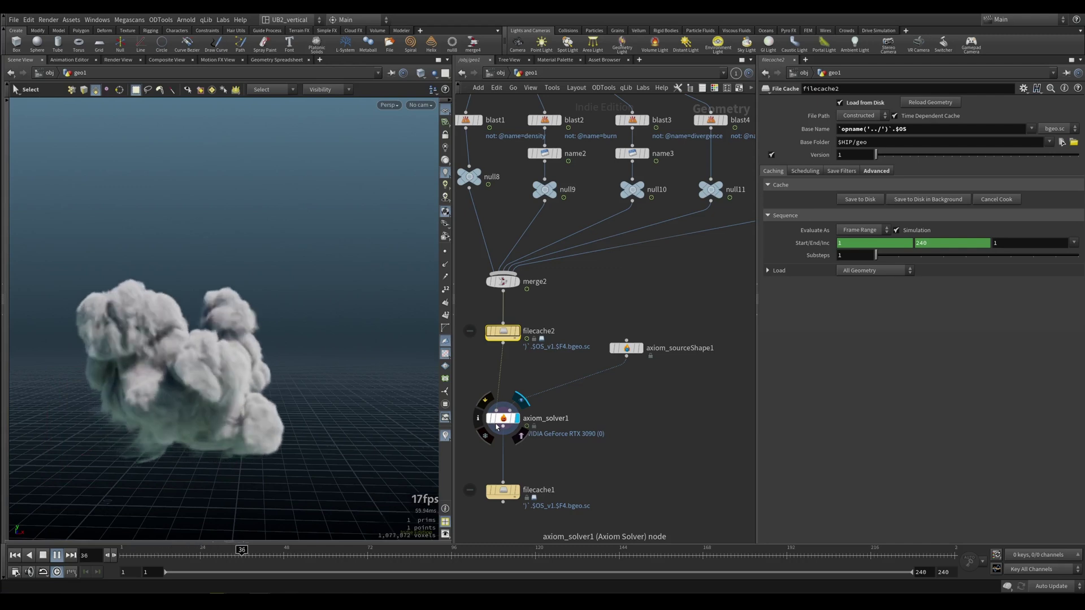
key("Up")
middle_click_drag(247, 369, 310, 344, "alt")
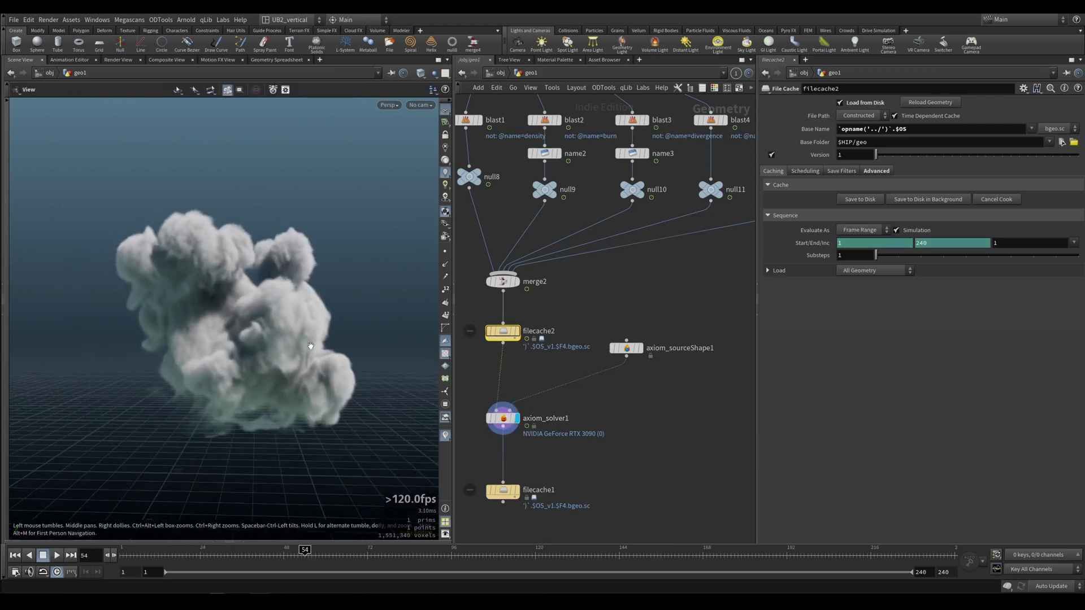
Show axiom_solver1's Simulation settings and examine its Turbulence 2 curve in the Animation Editor, selecting the key at frame 1.
middle_click_drag(474, 403, 487, 344)
left_click(511, 360)
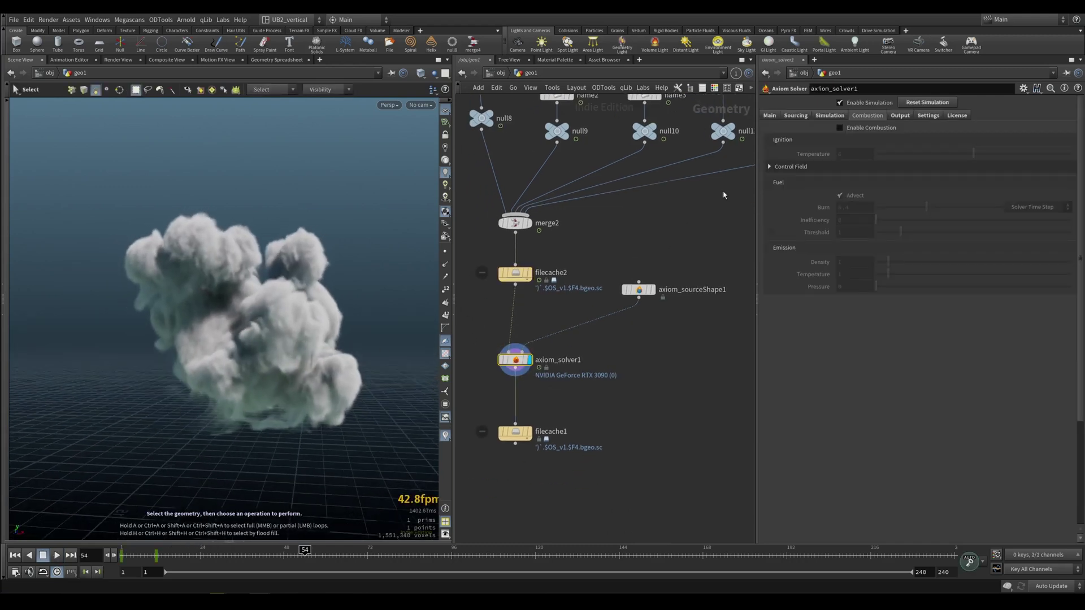
left_click(829, 116)
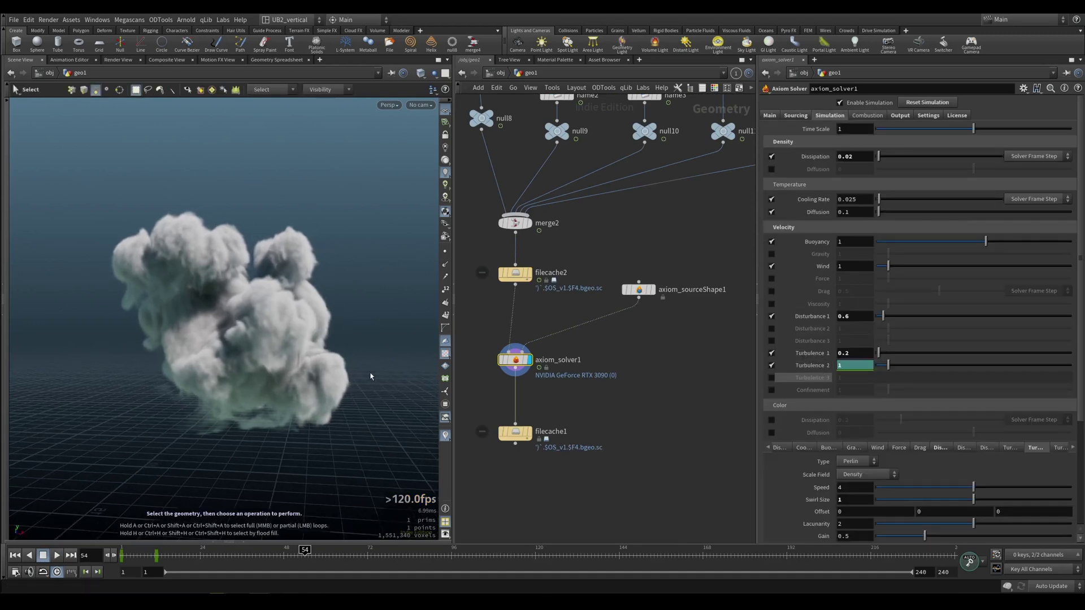
left_click(253, 540)
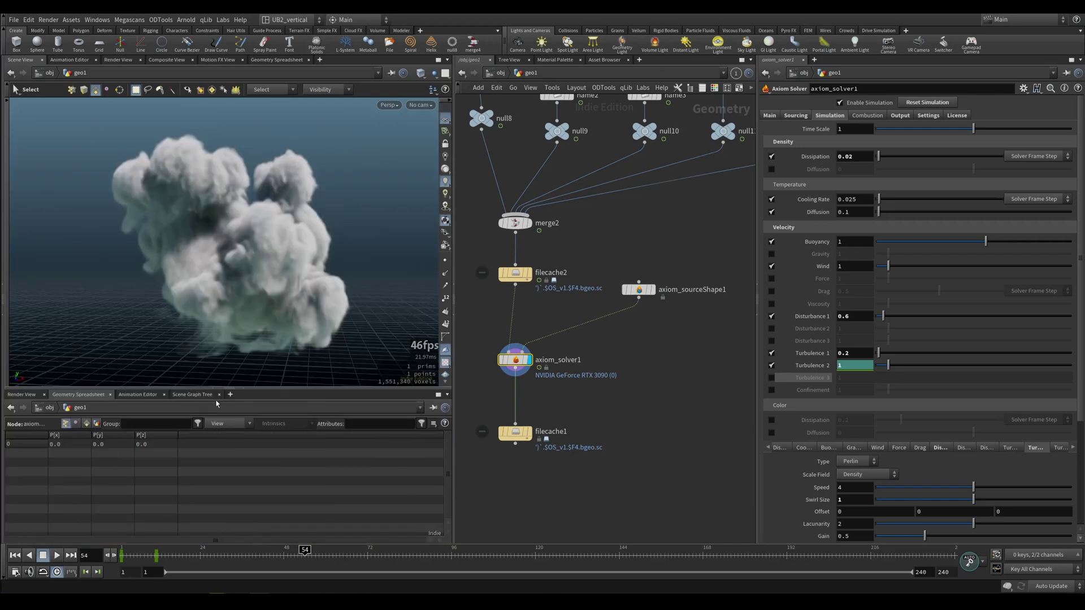
left_click(87, 424)
left_click(137, 394)
right_click_drag(213, 478, 215, 510)
left_click(149, 440)
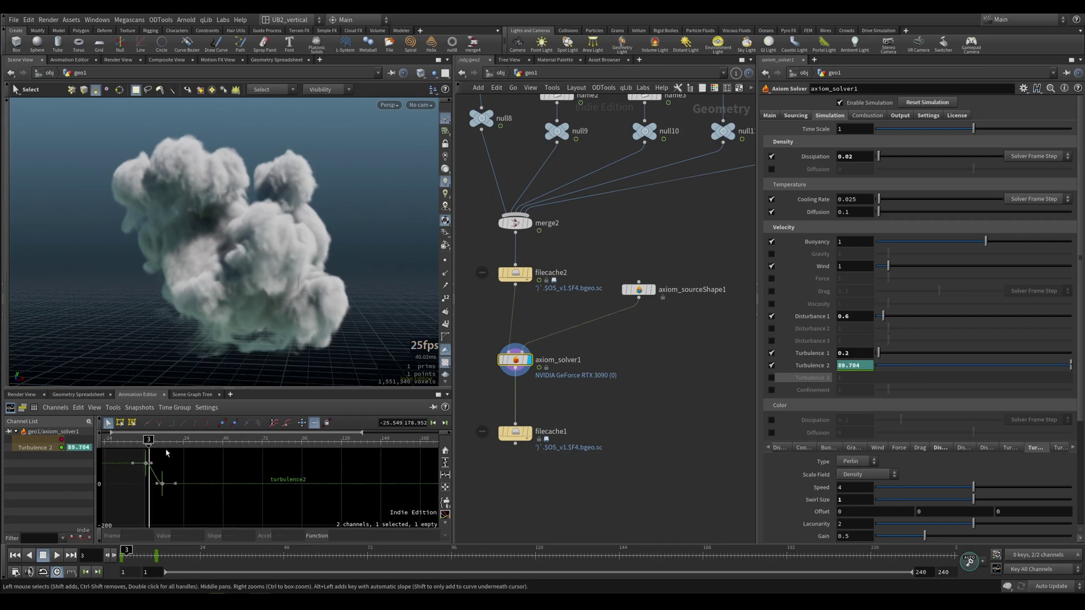
key("ctrl+Up")
left_click(146, 464)
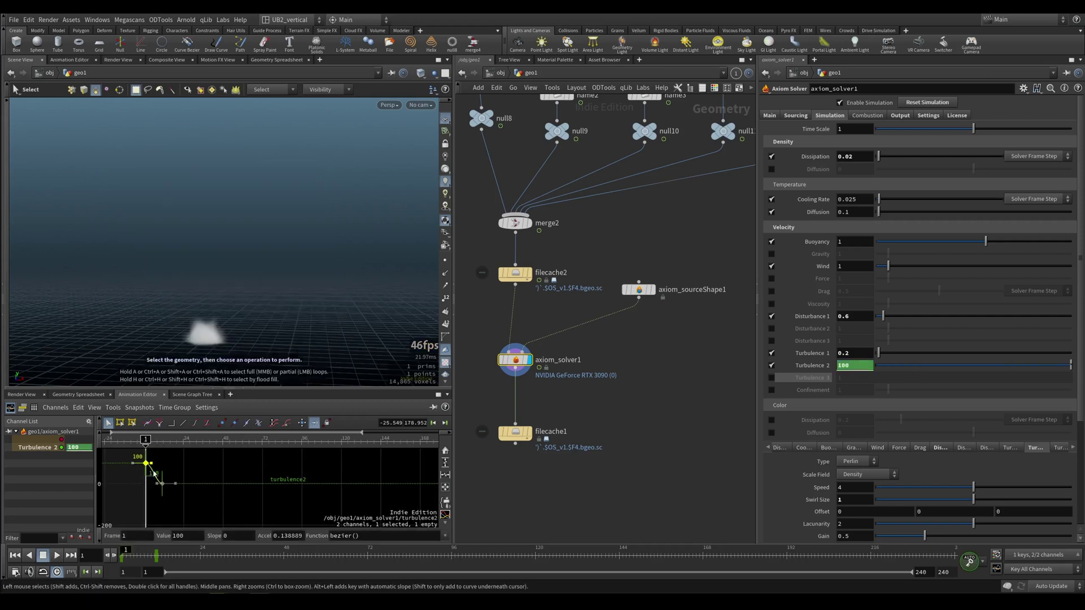
Play the explosion with the animated Turbulence 2 to frame 36 and examine the smoke shape.
key("Up")
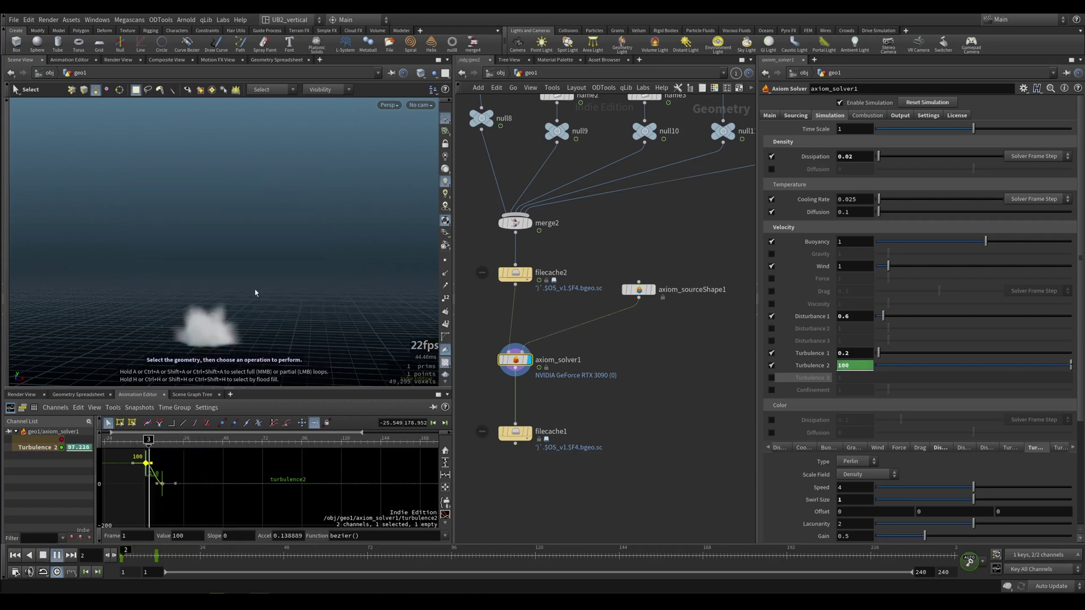
key("Up")
left_click_drag(132, 163, 369, 277, "alt")
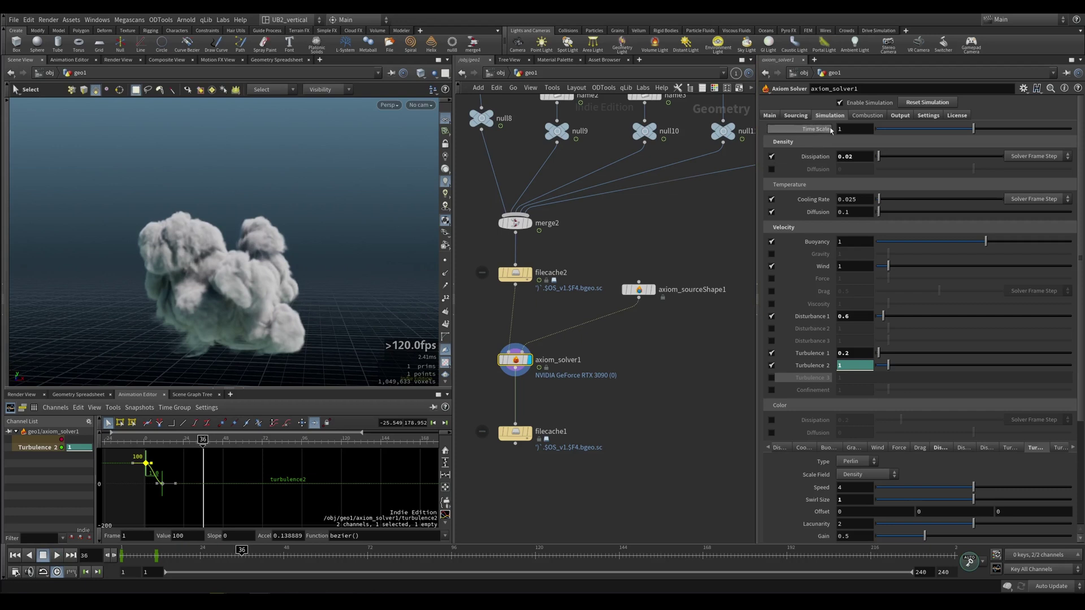
Try a Time Scale of 3 at frame 1, restore it to 1, and replay the simulation to frame 58.
key("ctrl+Up")
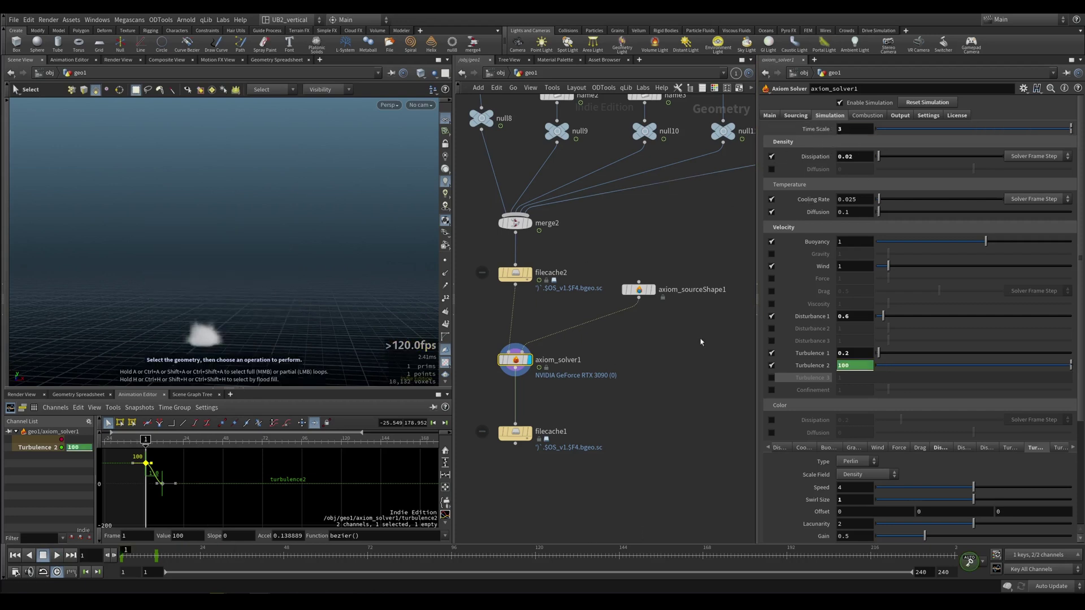
left_click(882, 104)
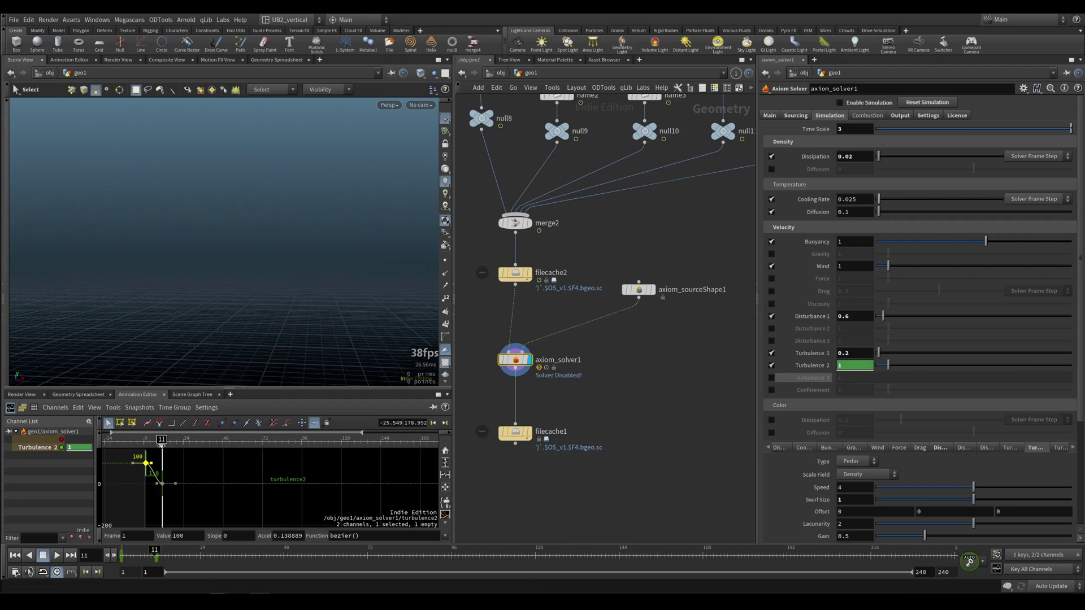
key("Return")
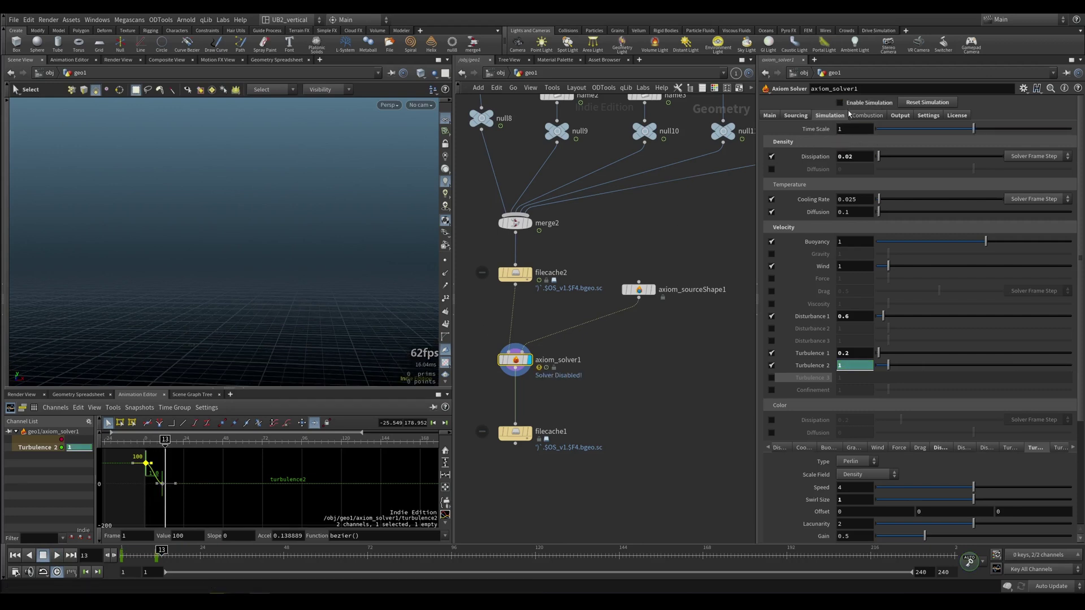
key("ctrl+Up")
key("Up")
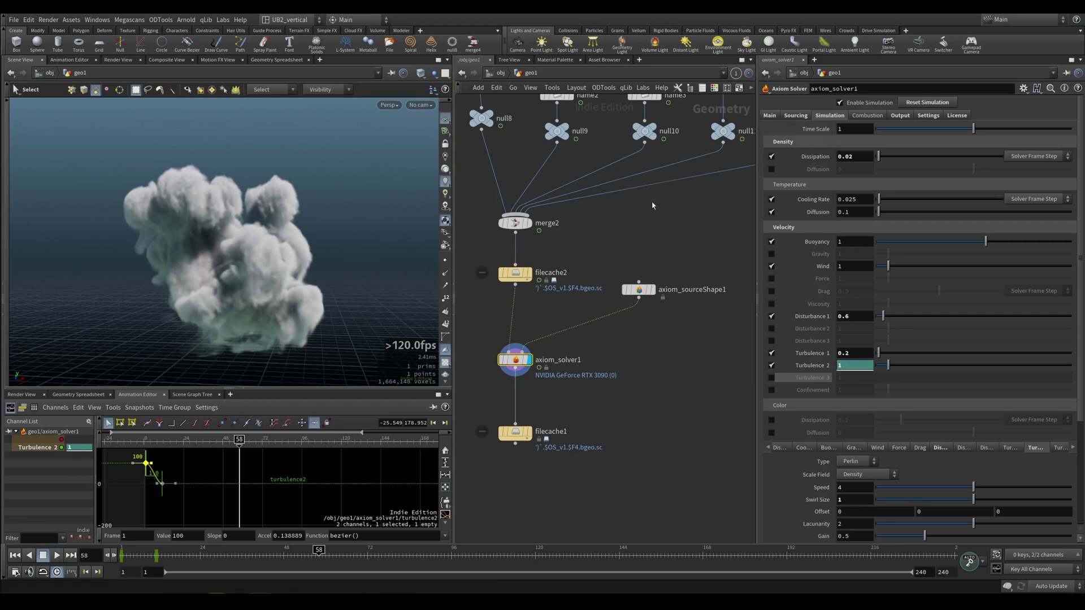
Keyframe axiom_solver1's Time Scale at 3 on frame 1 and 1 on frame 11, and play the simulation to frame 79.
left_click(828, 130, "alt")
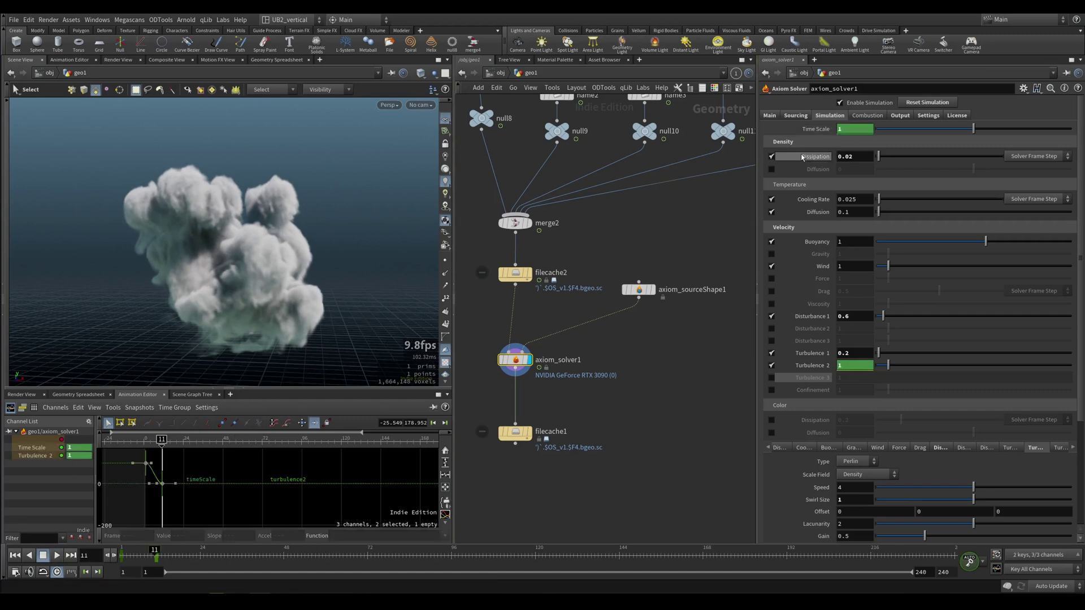
key("ctrl+Up")
key("Up")
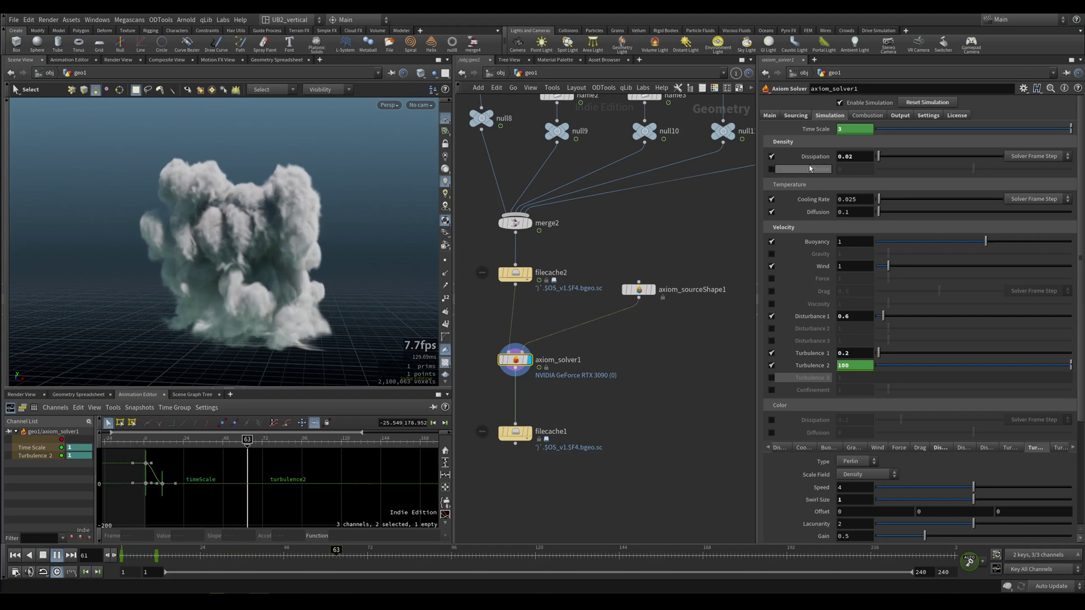
key("Up")
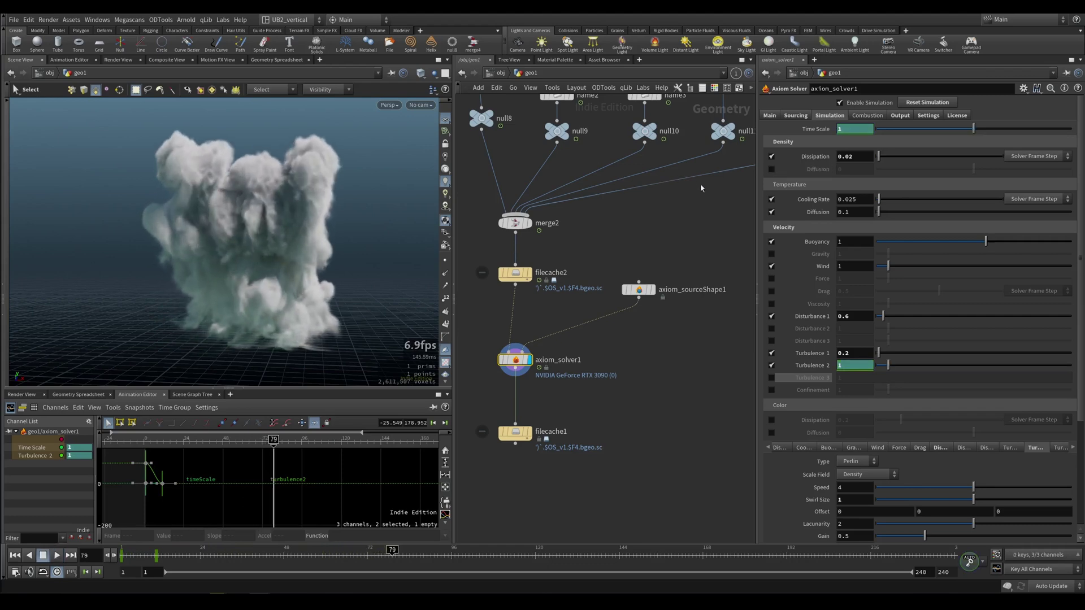
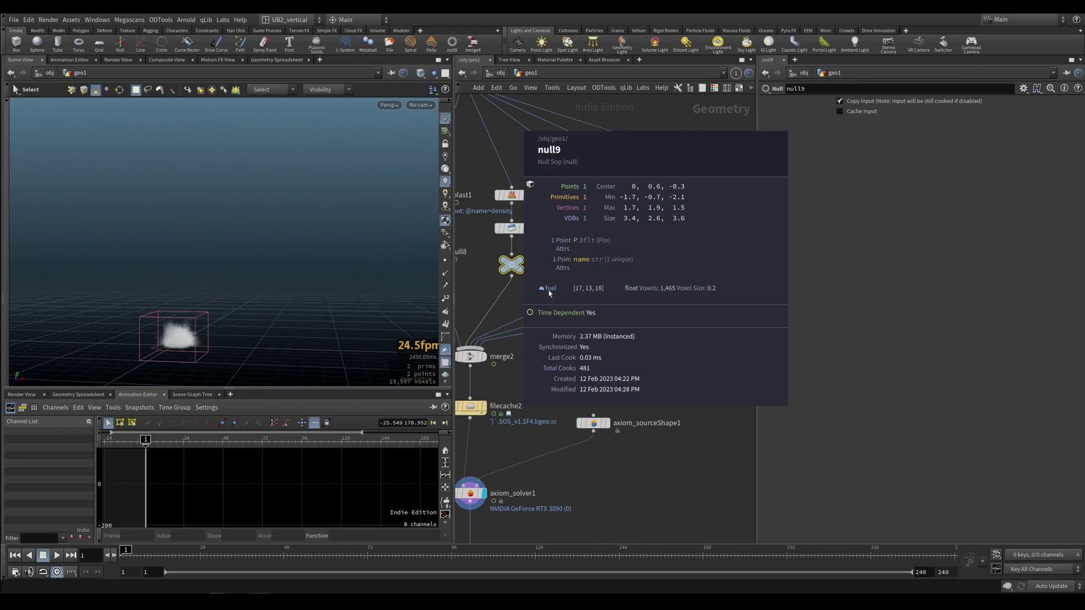
Examine axiom_solver1's Combustion settings and review the null11 temperature and null9 fuel branches that feed the solver.
middle_click_drag(533, 412, 548, 332)
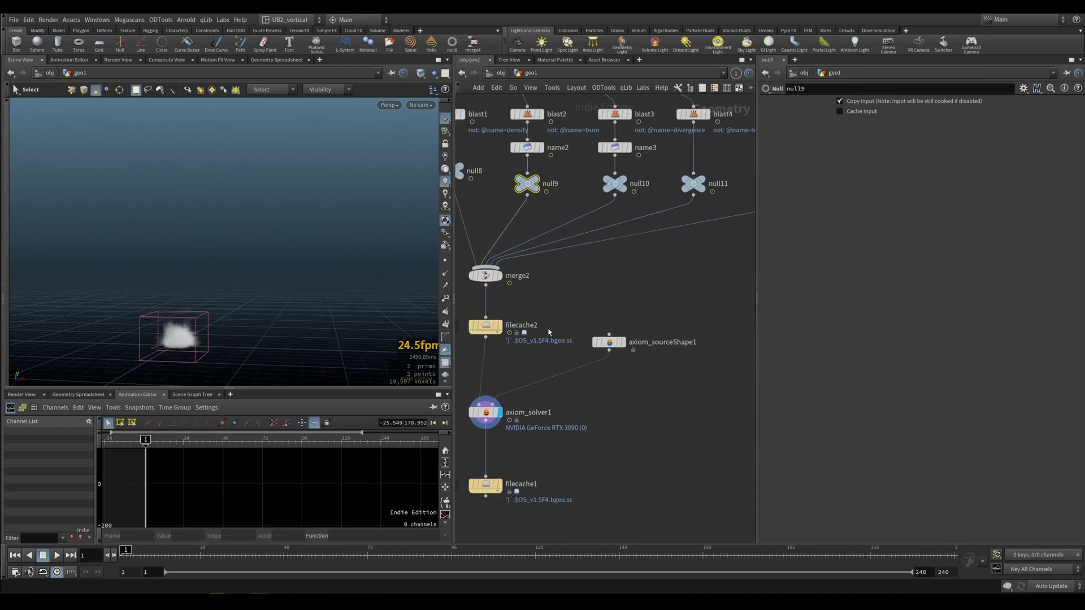
left_click(486, 415)
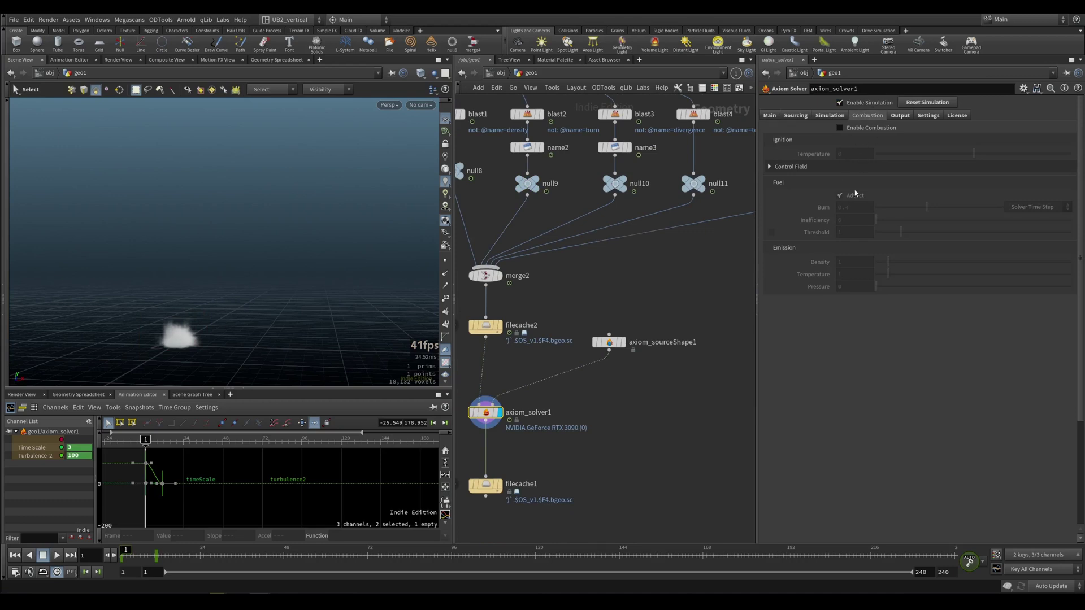
middle_click_drag(554, 217, 517, 240)
left_click(493, 216)
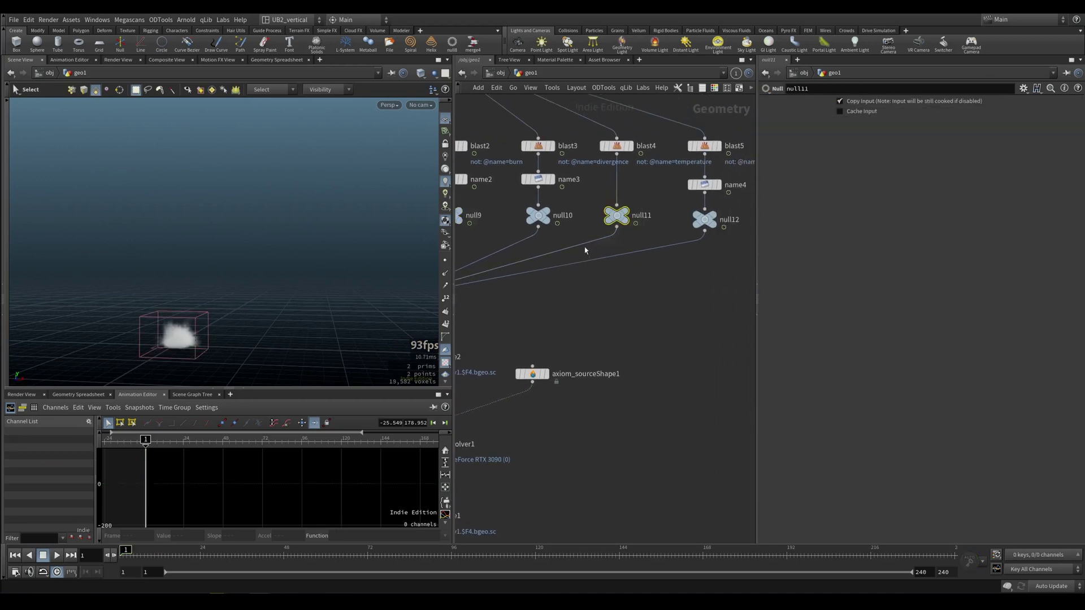
left_click_drag(579, 255, 579, 255)
middle_click(617, 219)
middle_click_drag(618, 219, 644, 246)
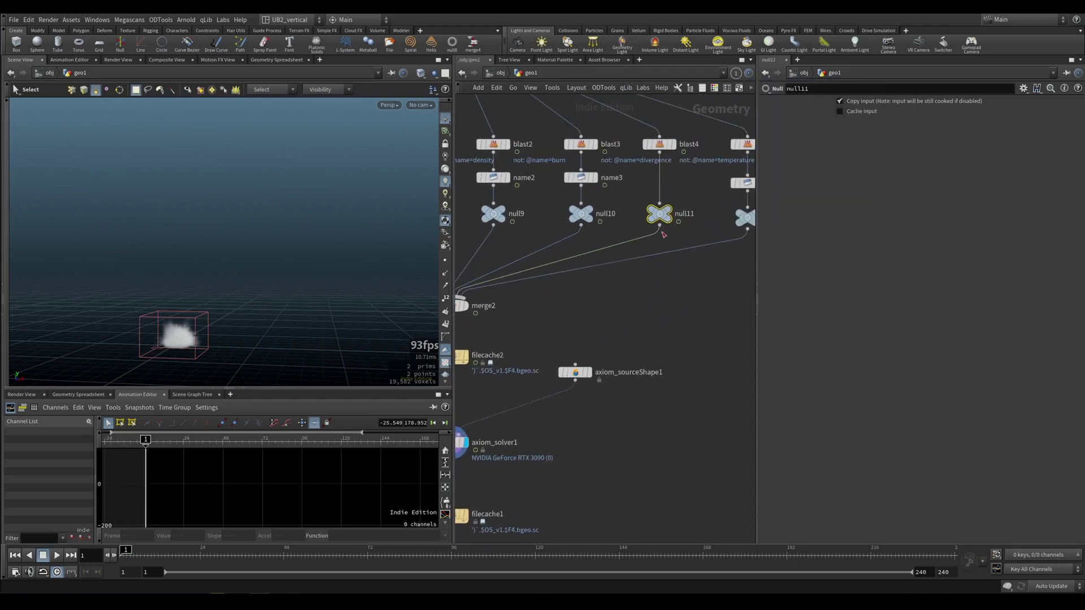
left_click_drag(534, 195, 486, 238)
middle_click_drag(545, 313, 600, 238)
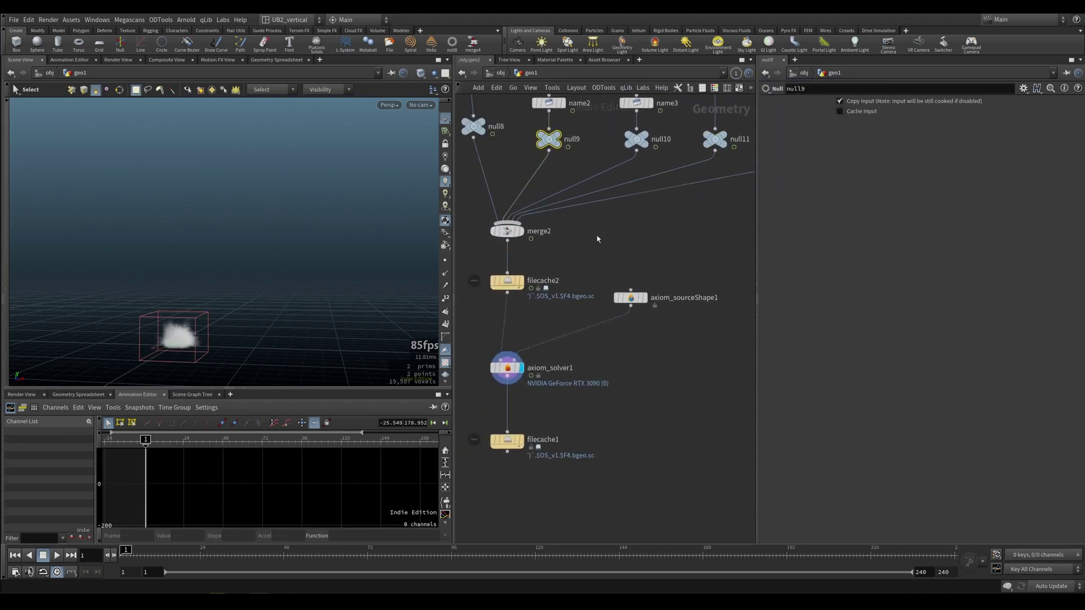
left_click_drag(548, 321, 484, 401)
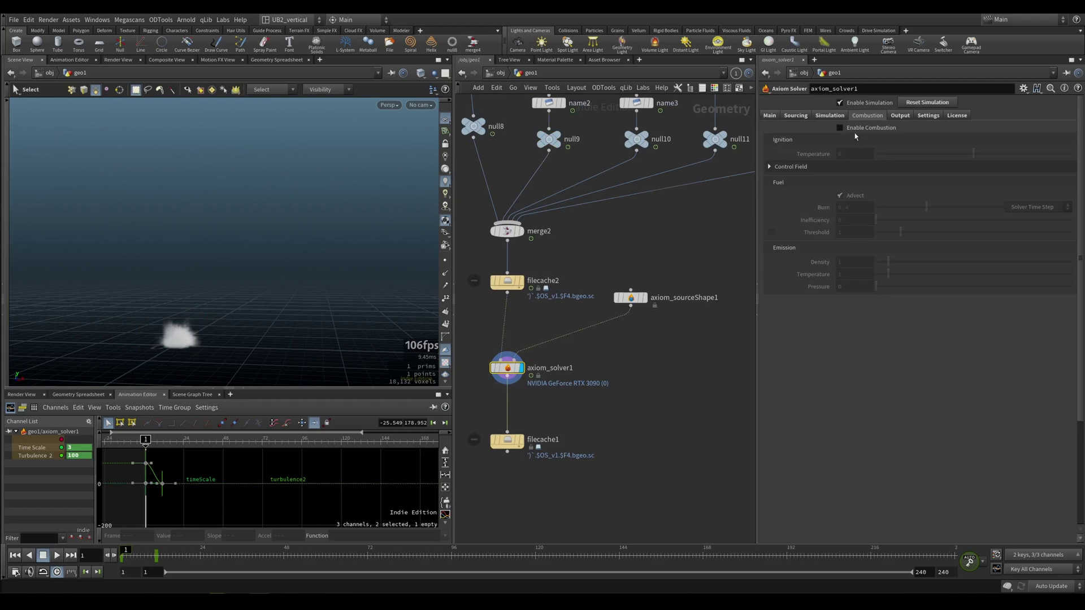
Enable noise on pyroburstsource1's Temperature source with a Size of 0.64 and examine the burst points at frame 8.
middle_click_drag(616, 239, 636, 422)
middle_click_drag(547, 218, 561, 382)
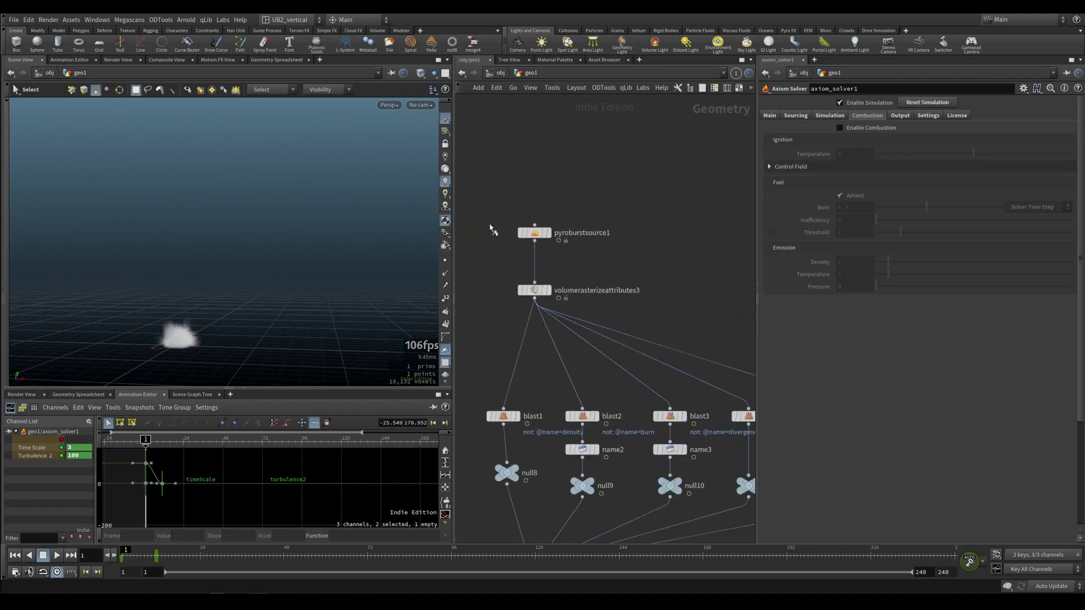
left_click(535, 233)
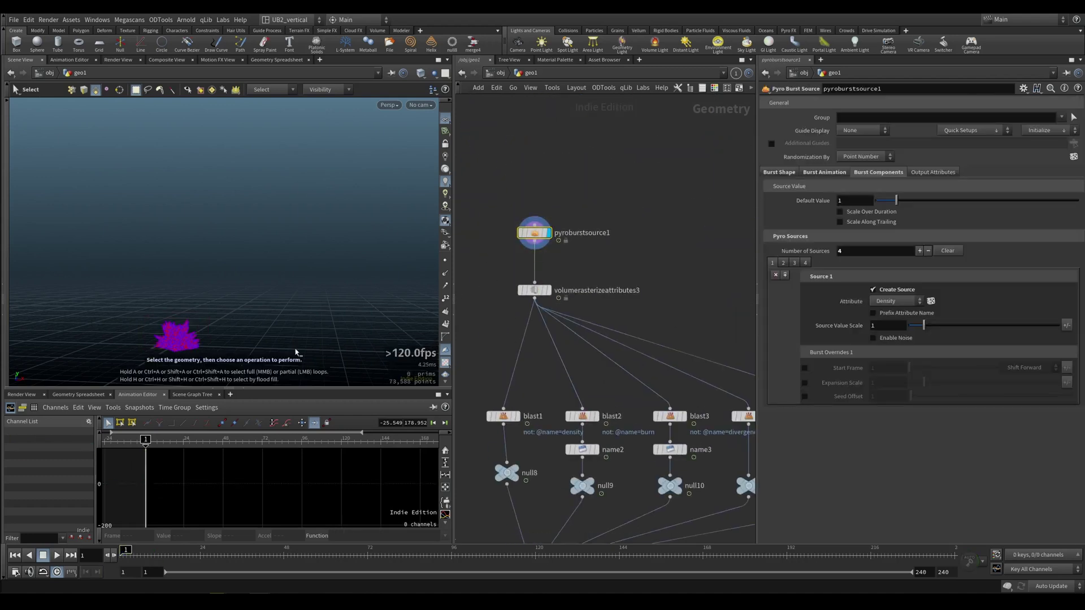
left_click(146, 557)
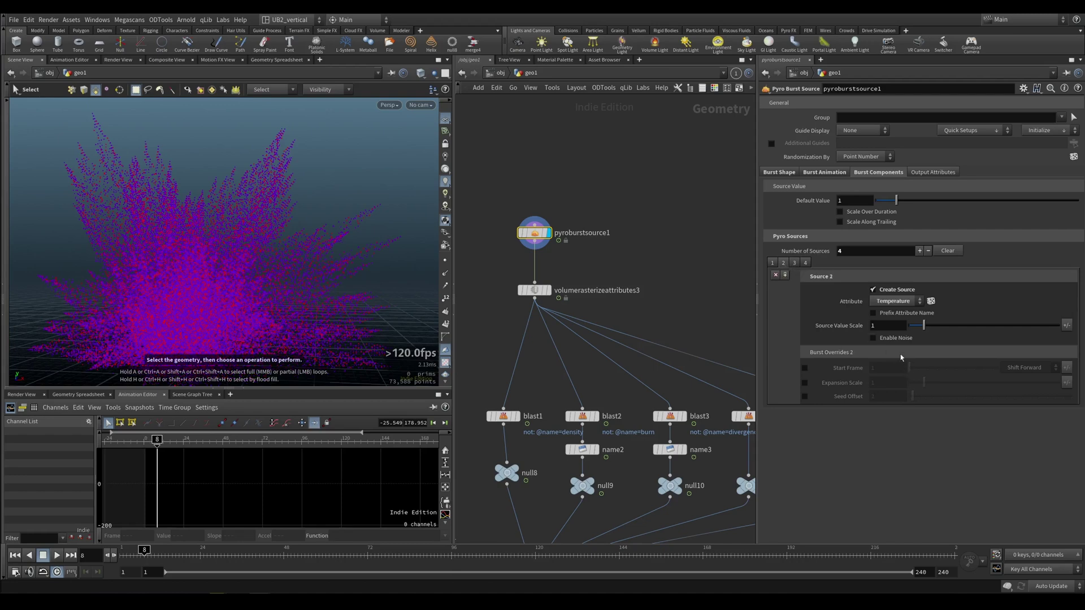
left_click(873, 338)
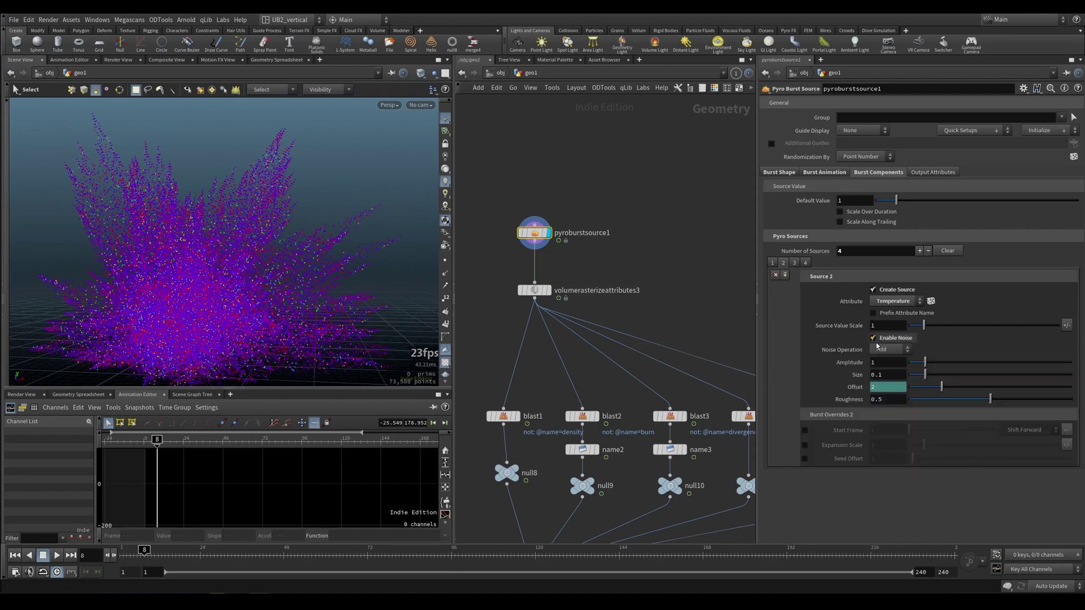
left_click_drag(920, 375, 1013, 382)
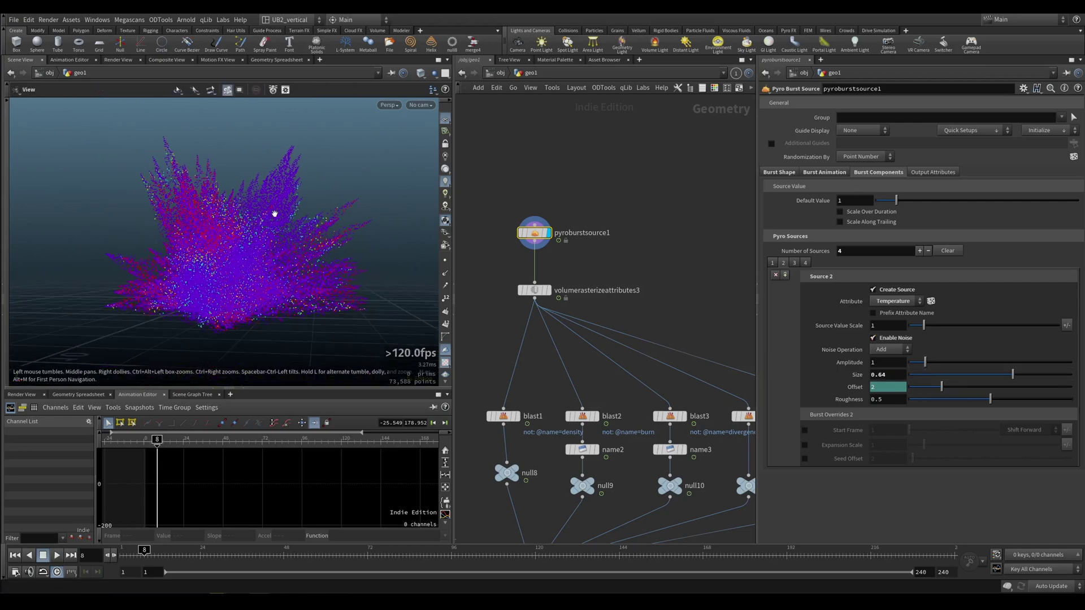
middle_click_drag(292, 168, 272, 202, "alt")
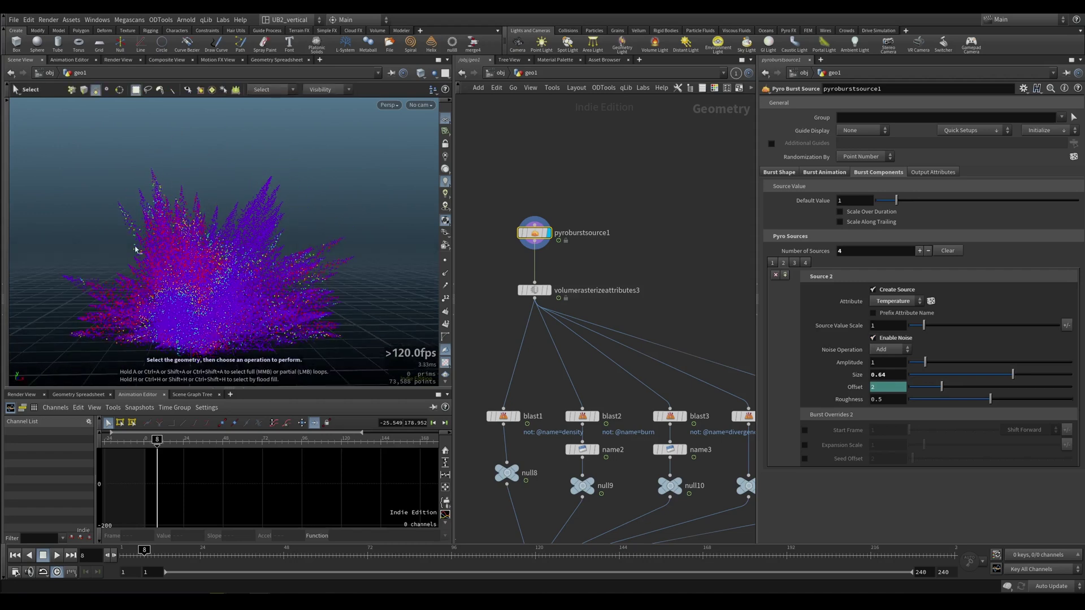
left_click_drag(159, 202, 154, 263, "alt")
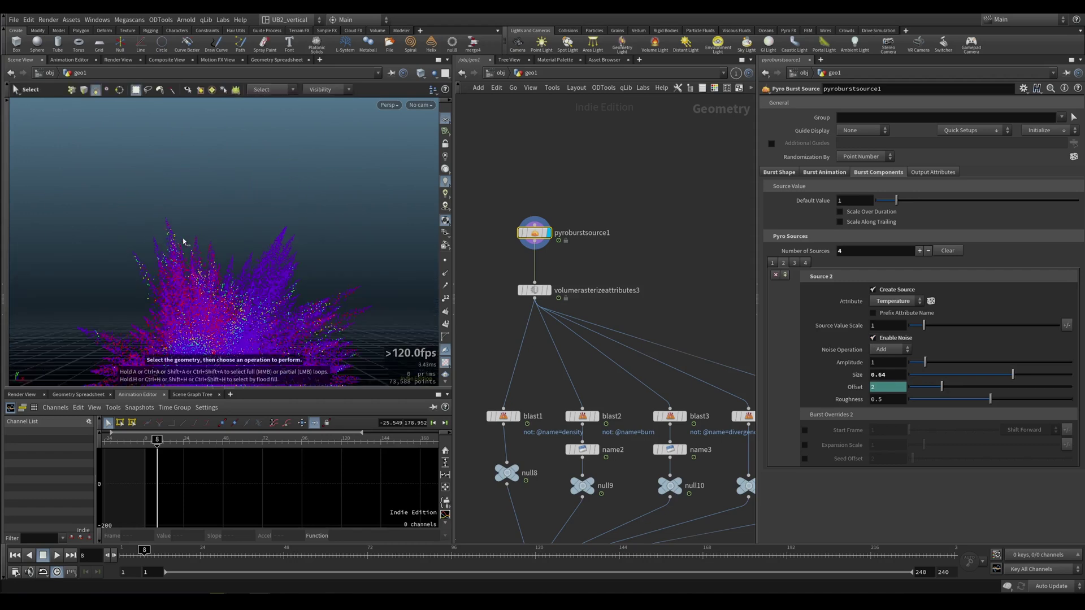
left_click_drag(298, 189, 254, 255, "alt")
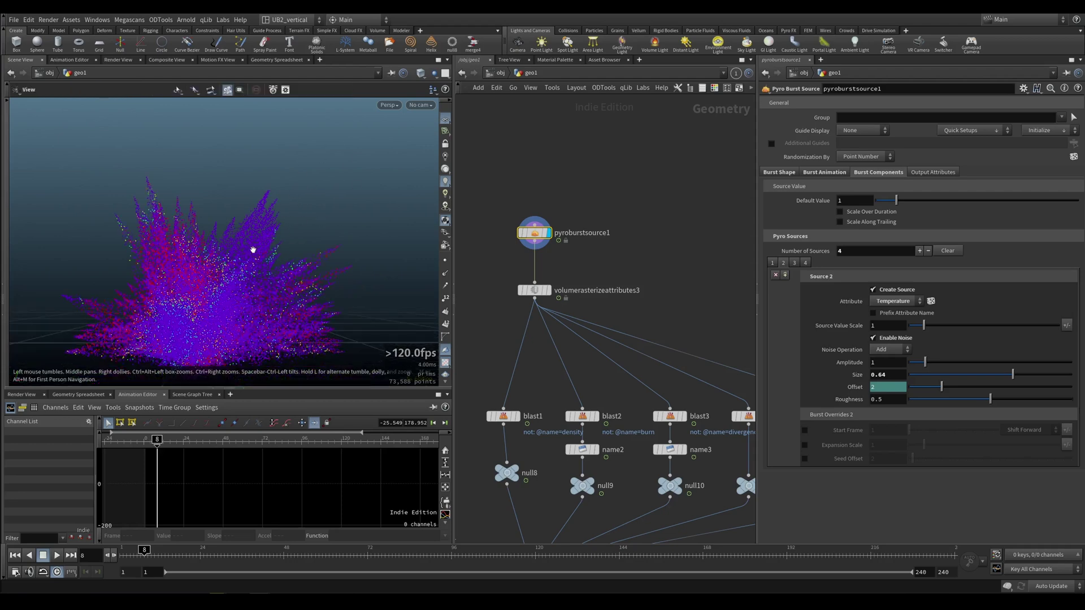
right_click_drag(264, 177, 217, 285, "alt")
Try a Start Frame override of 6 on pyroburstsource1's Temperature source.
middle_click_drag(499, 362, 519, 102)
middle_click_drag(533, 426, 499, 373)
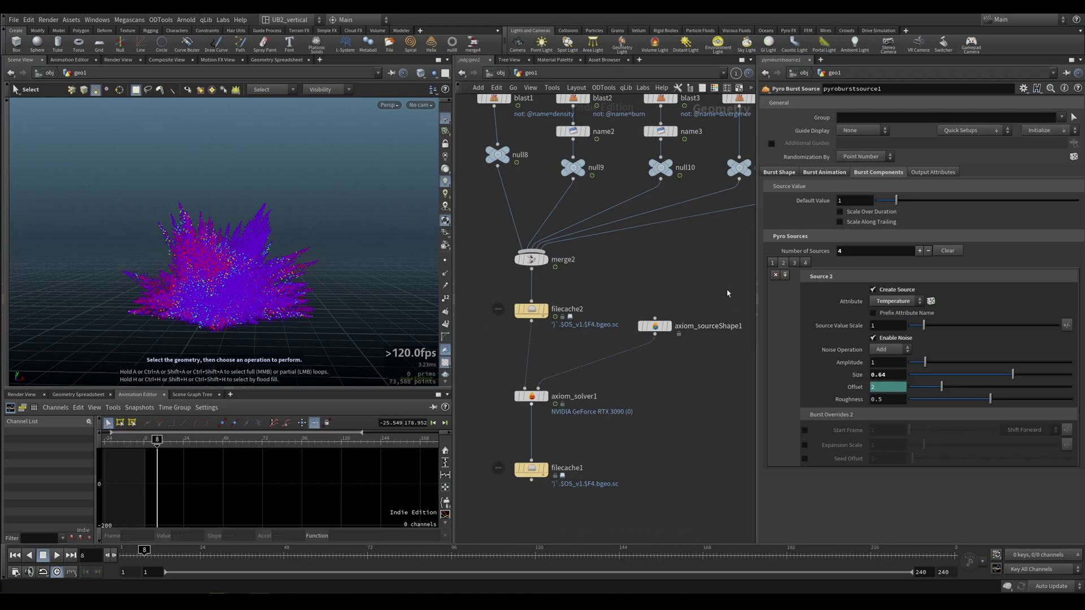
left_click(805, 430)
left_click_drag(909, 431, 913, 439)
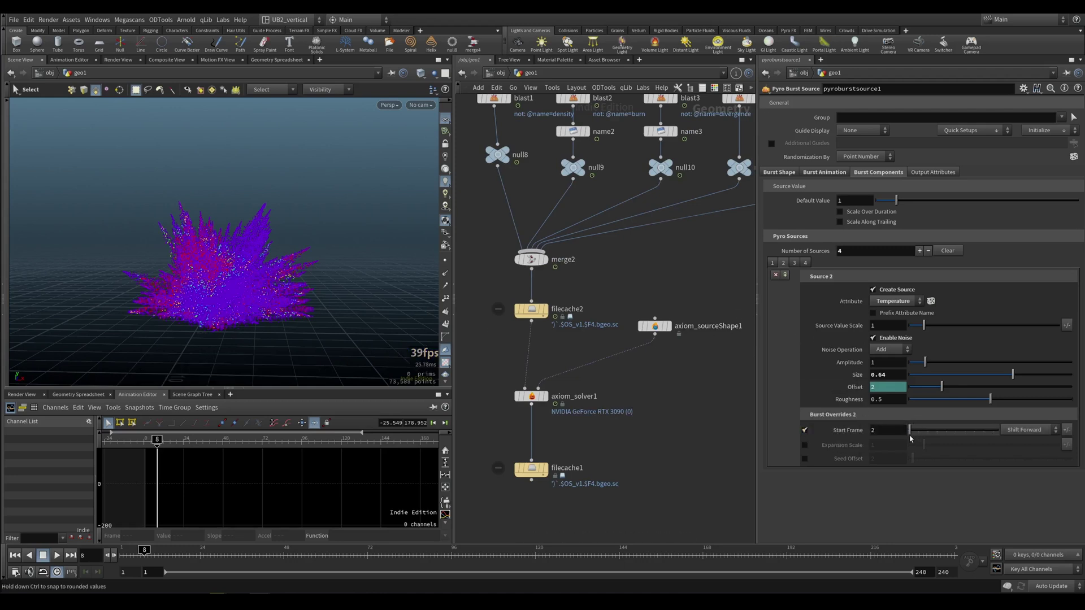
Step back and forth between frames 5 and 12 to examine the timing of the delayed temperature points.
key("Left")
key("Left")
key("Right")
key("Right")
key("Right")
key("Right")
key("Right")
key("Right")
key("Right")
key("Right")
key("Right")
key("Right")
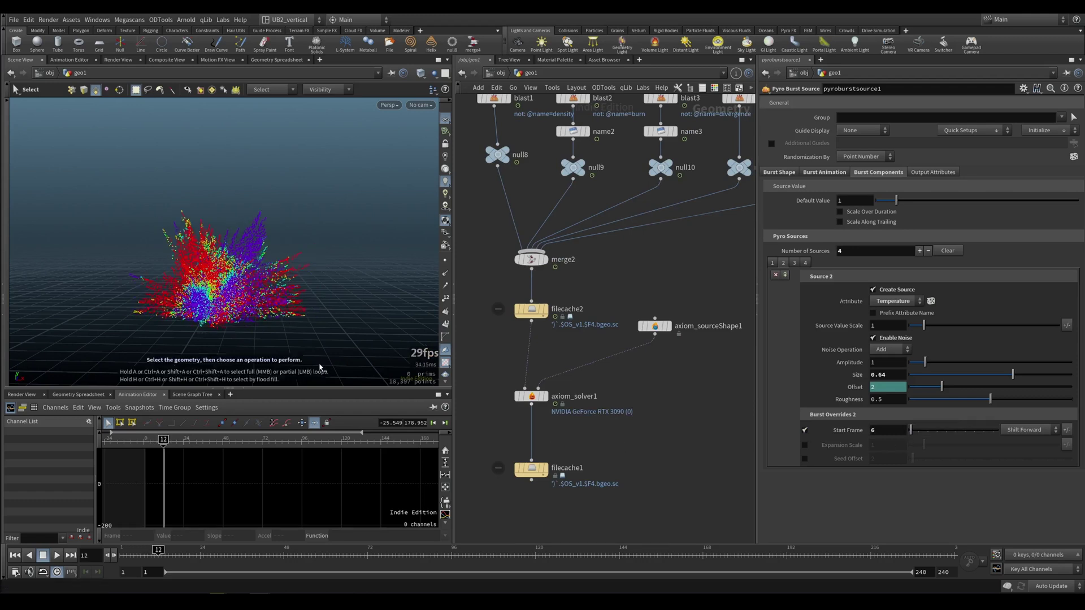
key("Left")
key("Left")
key("Left")
key("Left")
key("Left")
key("Left")
key("Left")
key("Left")
key("Left")
key("Left")
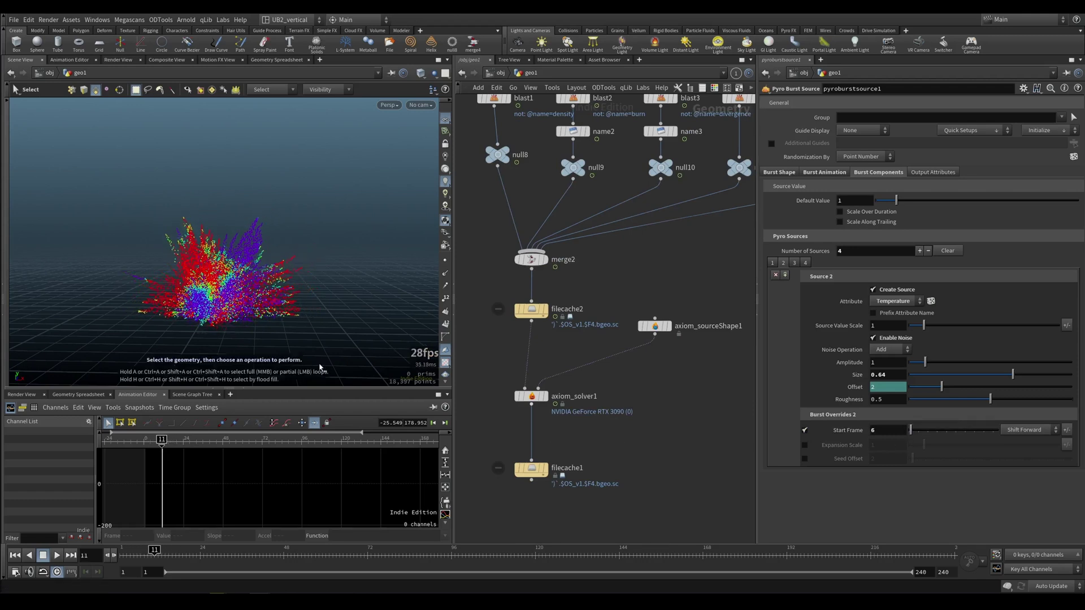
key("Right")
key("Right")
key("Right")
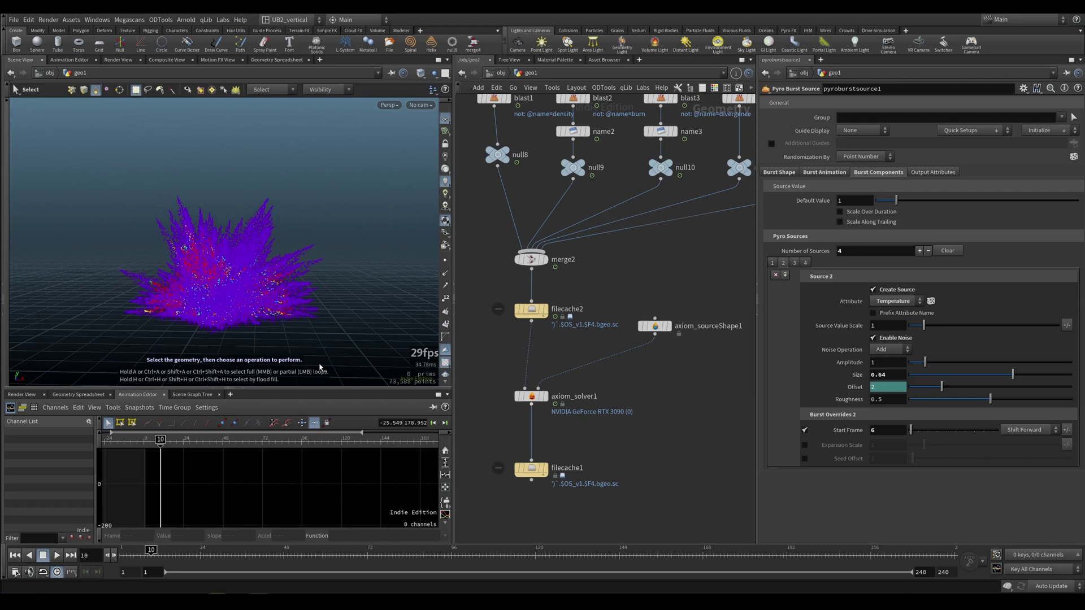
key("Left")
key("Left")
key("Left")
key("Left")
key("Left")
key("Left")
key("Left")
key("Left")
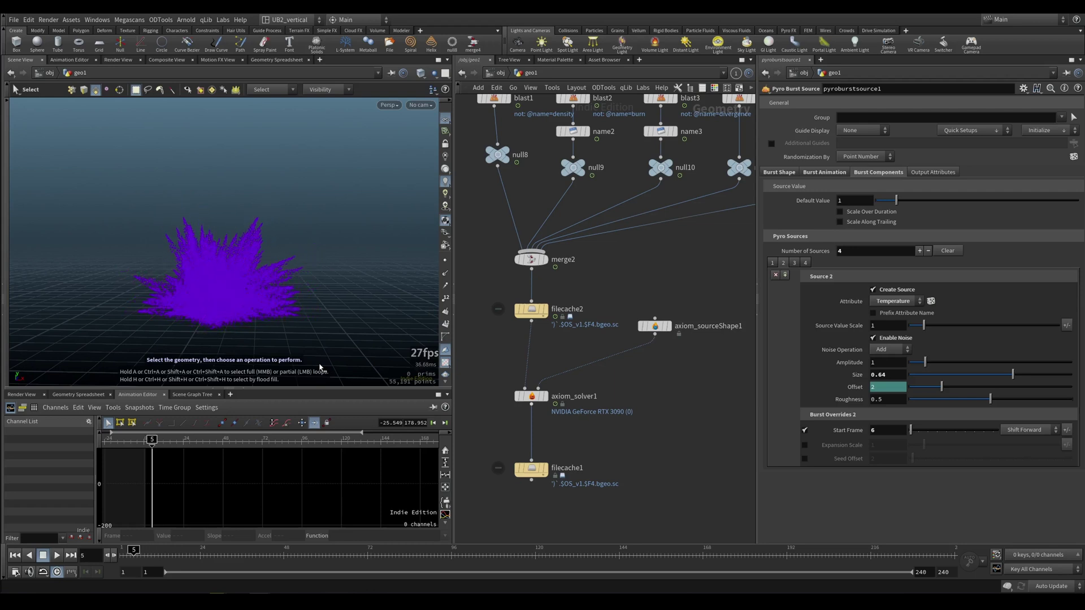
Turn off the Temperature source's Start Frame override and display the cached volumes of filecache2 at frame 7.
middle_click_drag(503, 344, 563, 335)
left_click(805, 430)
middle_click_drag(352, 325, 340, 347, "alt")
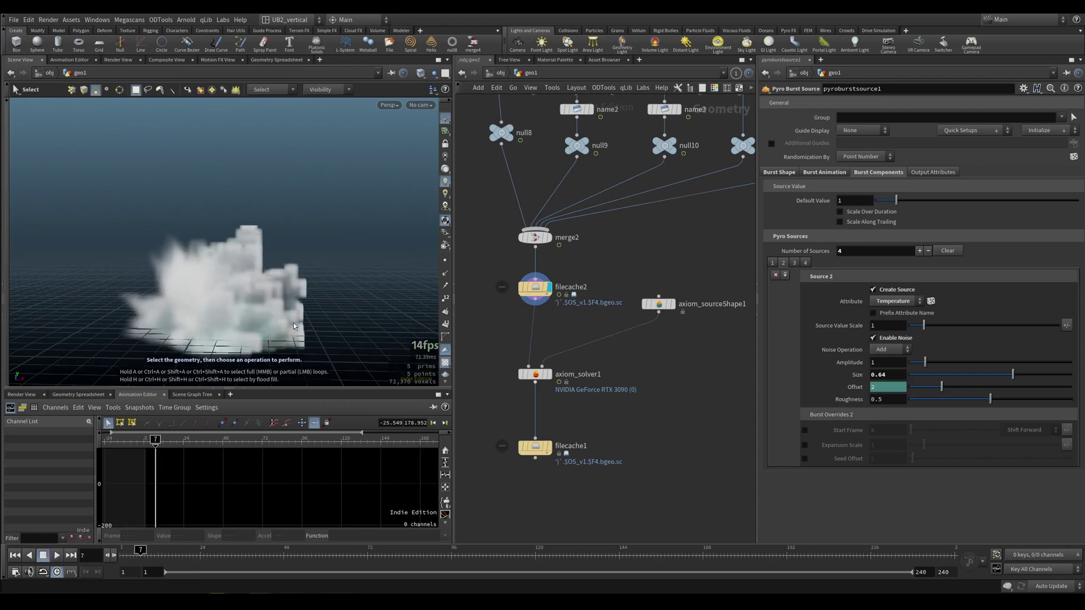
key("Escape")
scroll(230, 330, "down", 3)
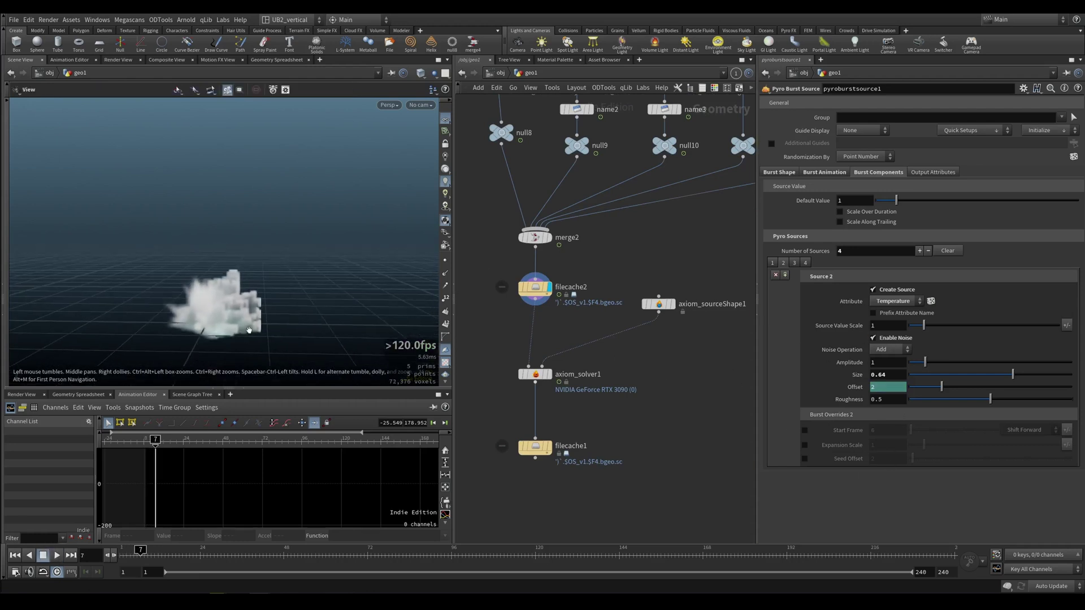
Display axiom_solver1's result at frame 7 and review its Sourcing values.
middle_click_drag(526, 377, 536, 359)
left_click_drag(502, 346, 555, 378)
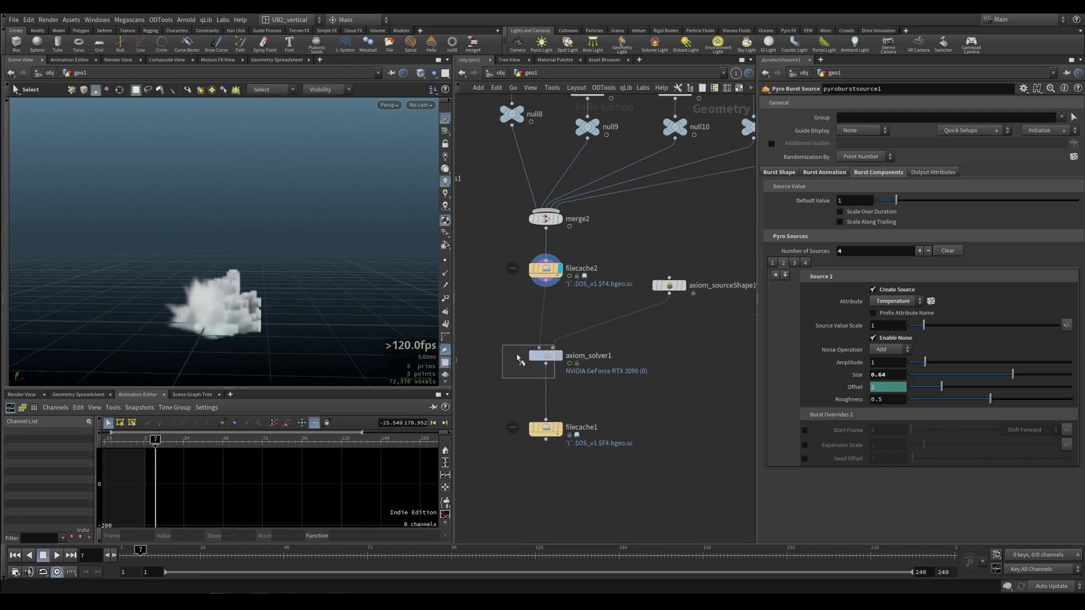
key("r")
middle_click_drag(572, 369, 538, 375)
left_click(791, 117)
left_click(794, 116)
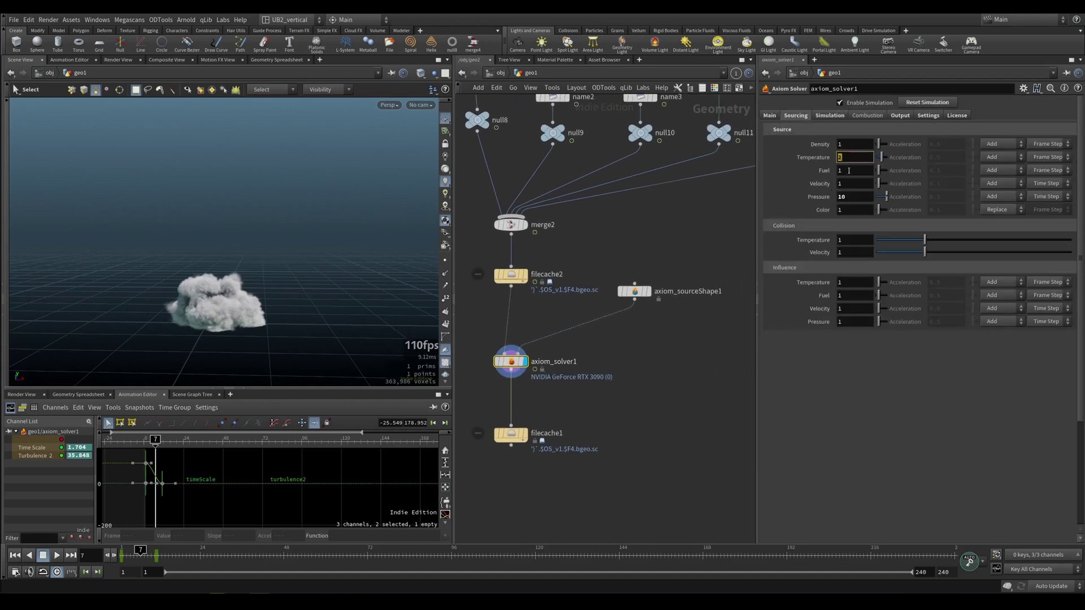
Enable Combustion on axiom_solver1 and set its Emission Pressure to 0.2.
left_click(867, 116)
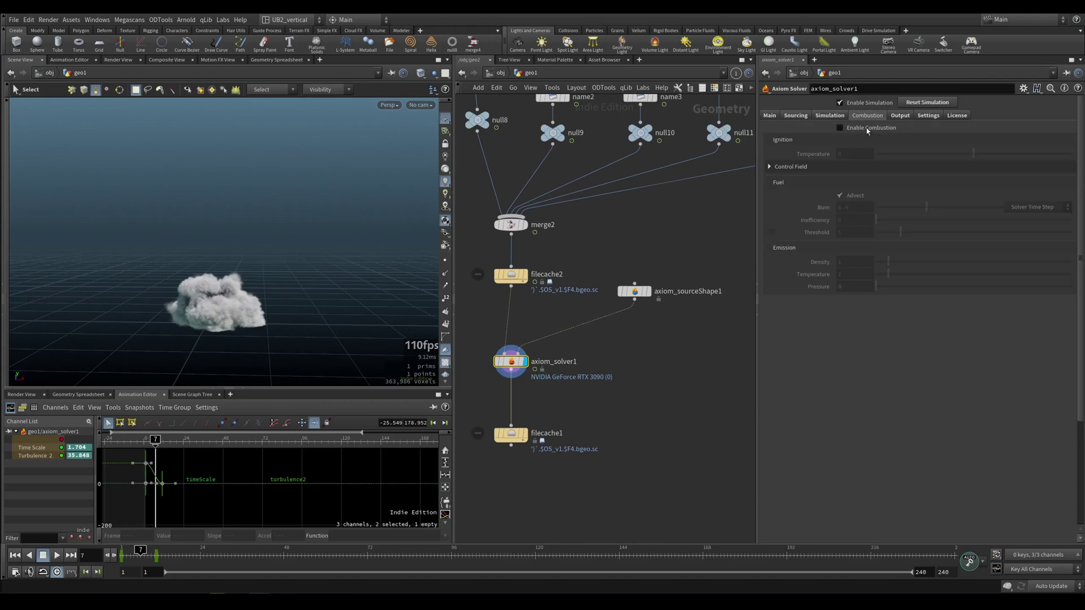
left_click(840, 128)
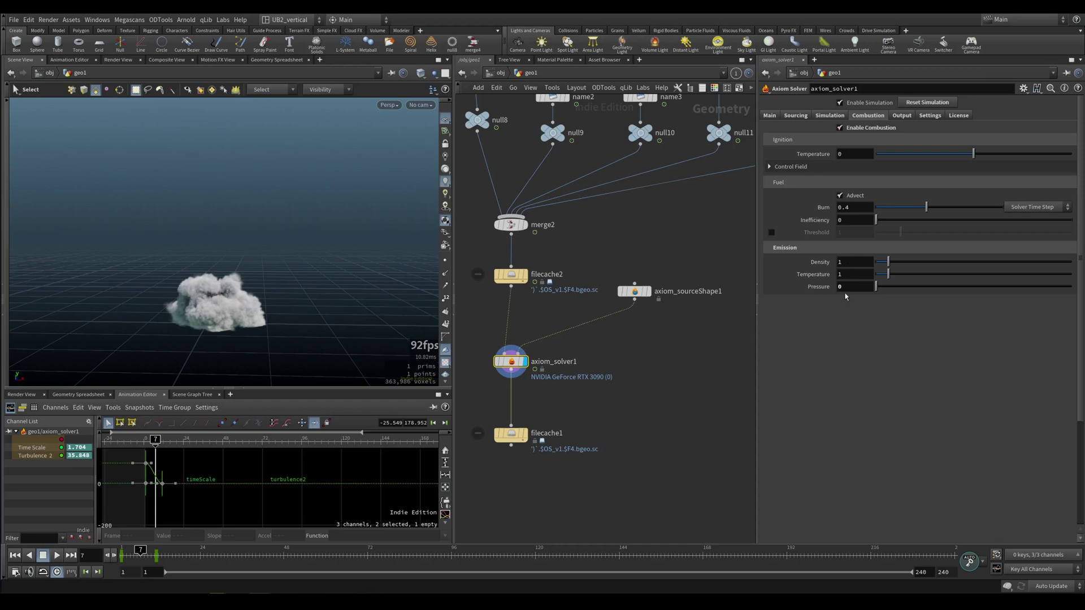
type("0.2")
key("Return")
Play the combustion simulation from frame 1 to frame 83 and examine the smoke column.
key("ctrl+Up")
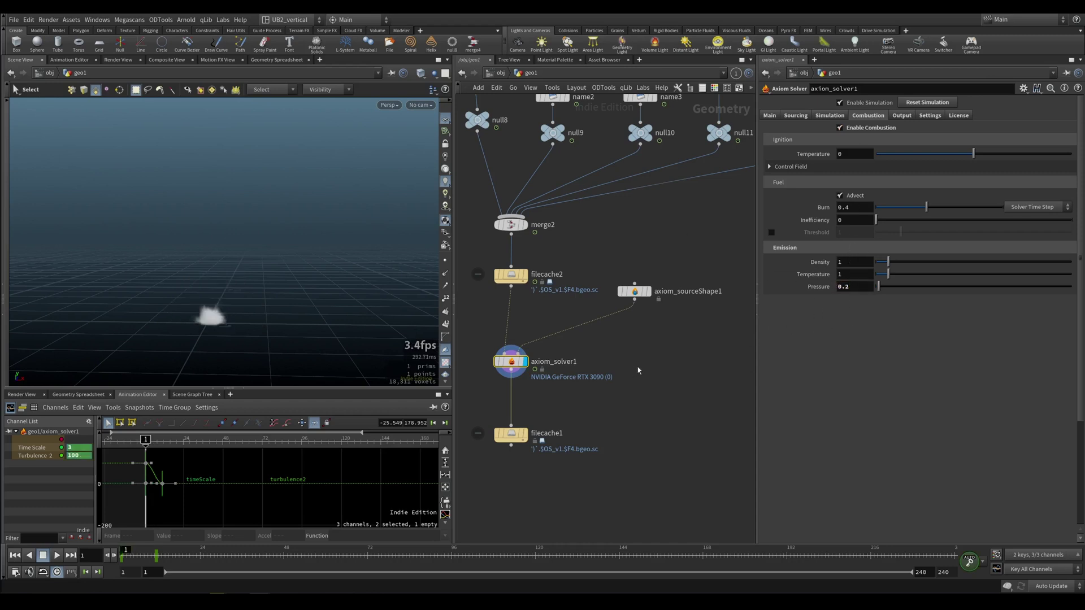
key("Up")
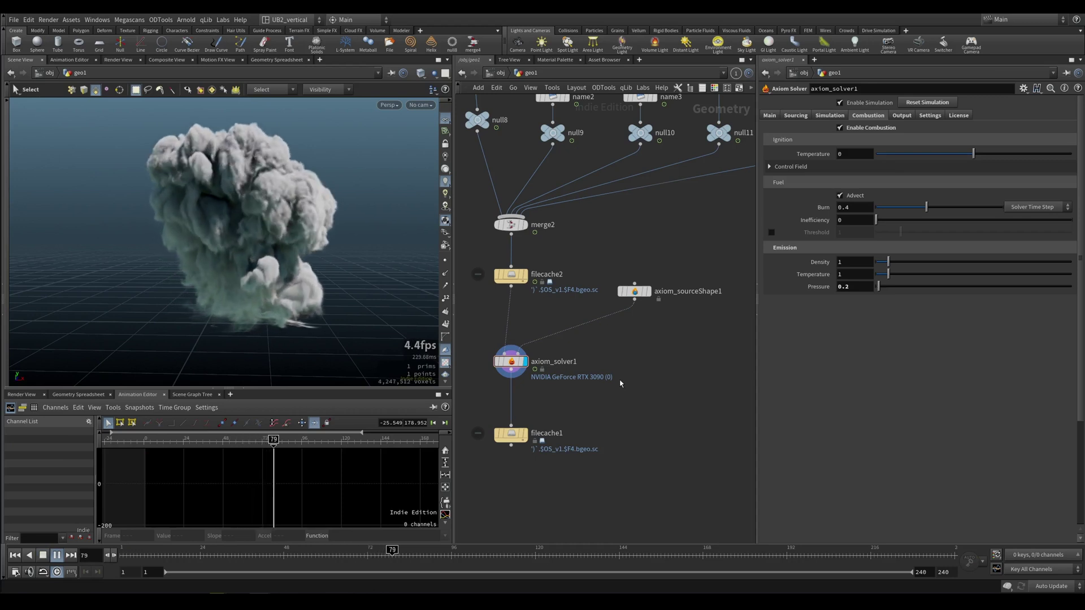
key("Up")
middle_click_drag(261, 261, 243, 291, "alt")
scroll(242, 290, "down", 2)
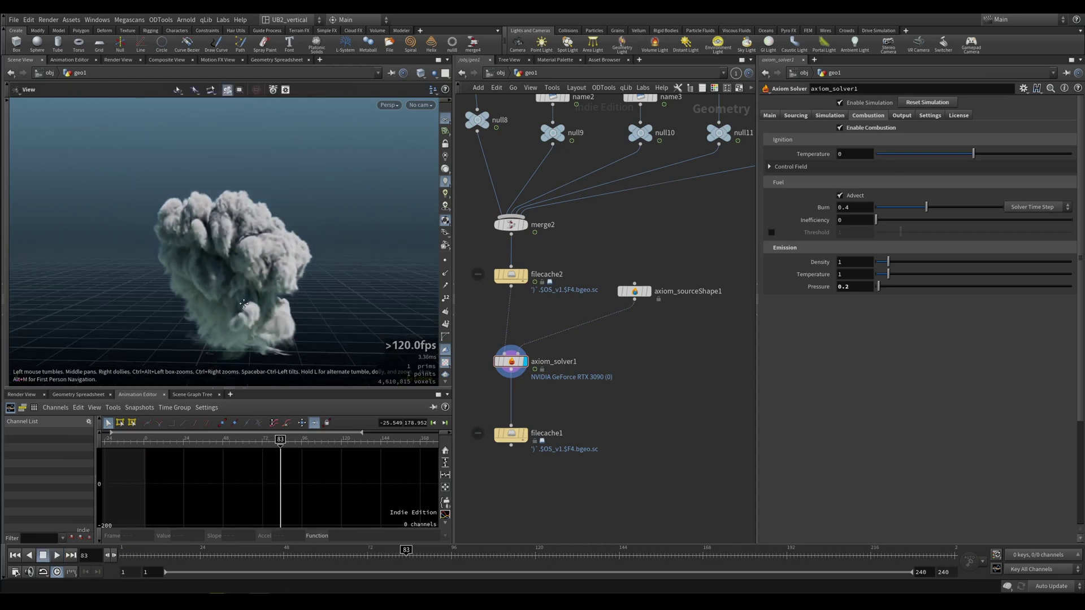
Try a combustion Emission Temperature of 2 and replay the simulation from the first frame past frame 50.
type("s")
type("2")
key("Return")
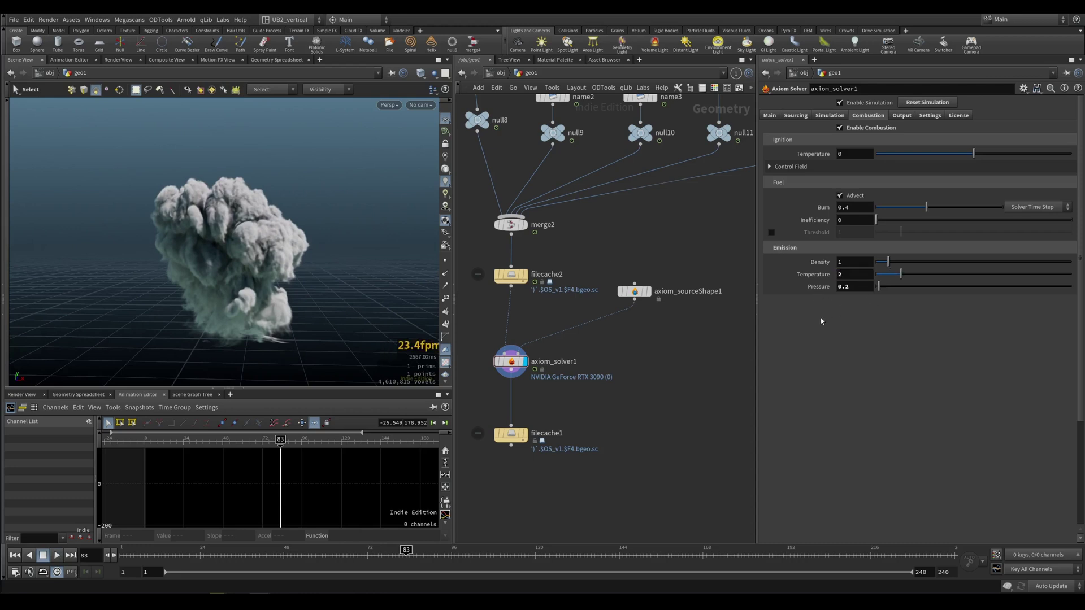
key("ctrl+Up")
key("Up")
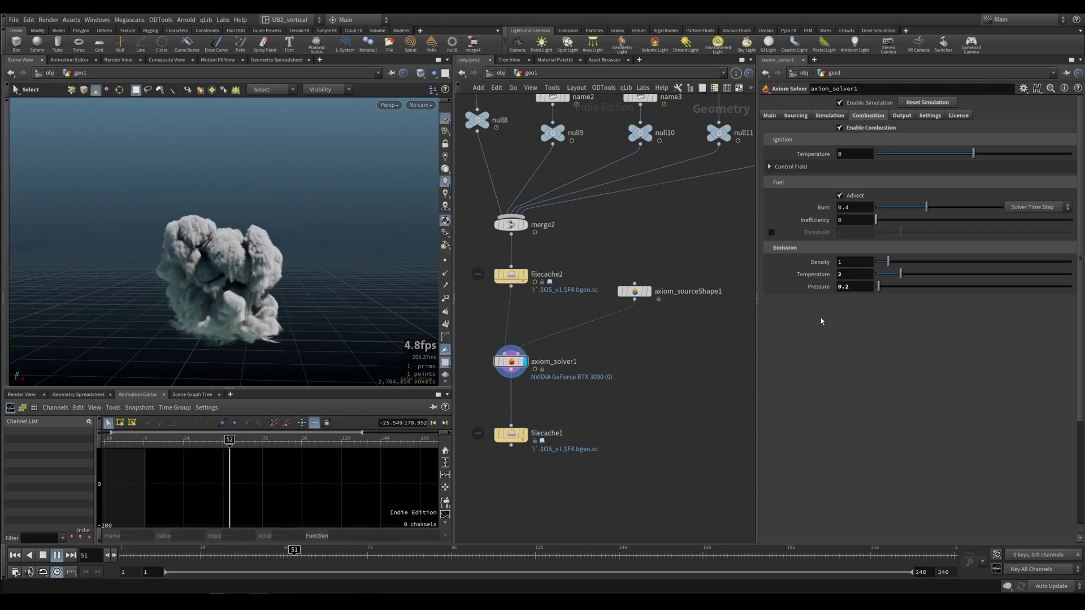
key("Up")
Set the combustion Emission Temperature to 10 and replay the simulation from the first frame.
double_click(848, 274)
type("10")
key("Return")
key("ctrl+Up")
key("Up")
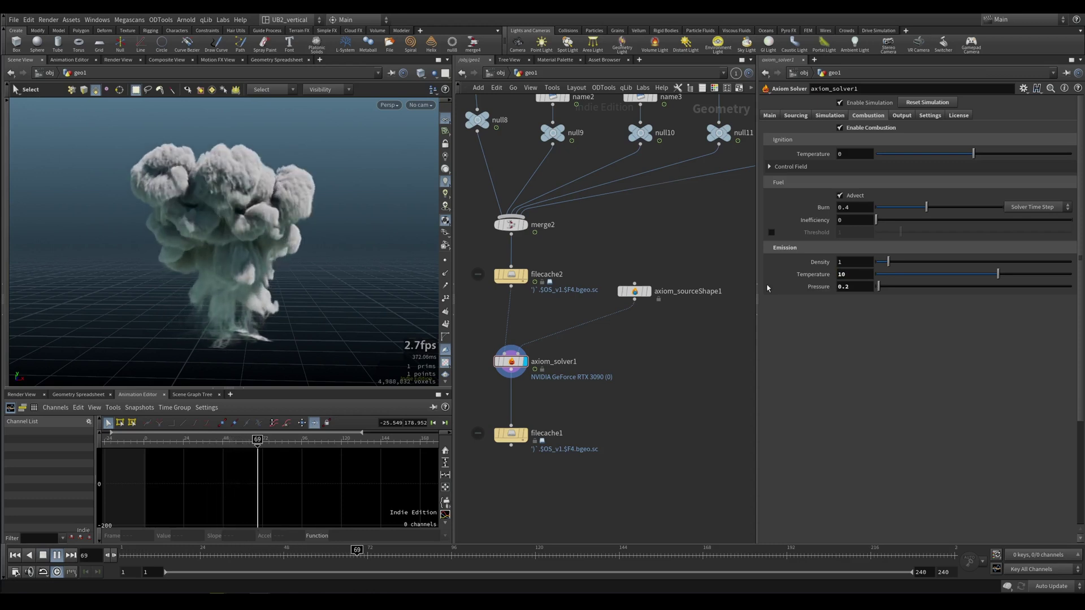
Stop playback at frame 72 and move the filecache1 node slightly farther below axiom_solver1.
key("Up")
middle_click_drag(603, 373, 615, 335)
left_click_drag(535, 400, 535, 430)
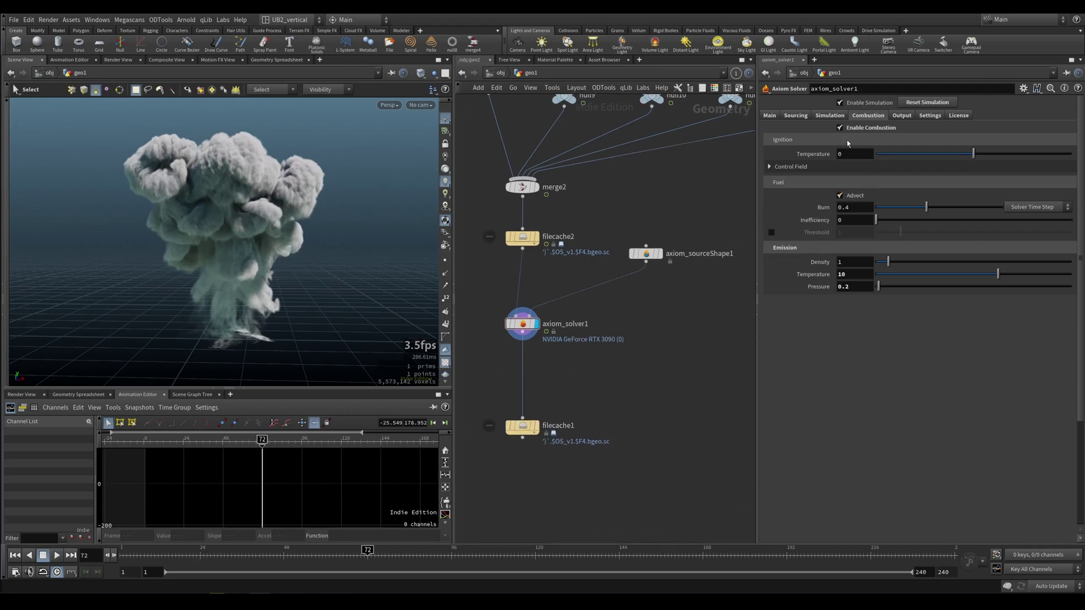
Try an Ignition Temperature of 10 in the Combustion settings and replay the simulation to frame 50.
mouse_move(809, 159)
left_click_drag(847, 155, 777, 161)
type("10")
key("Return")
key("ctrl+Up")
key("Up")
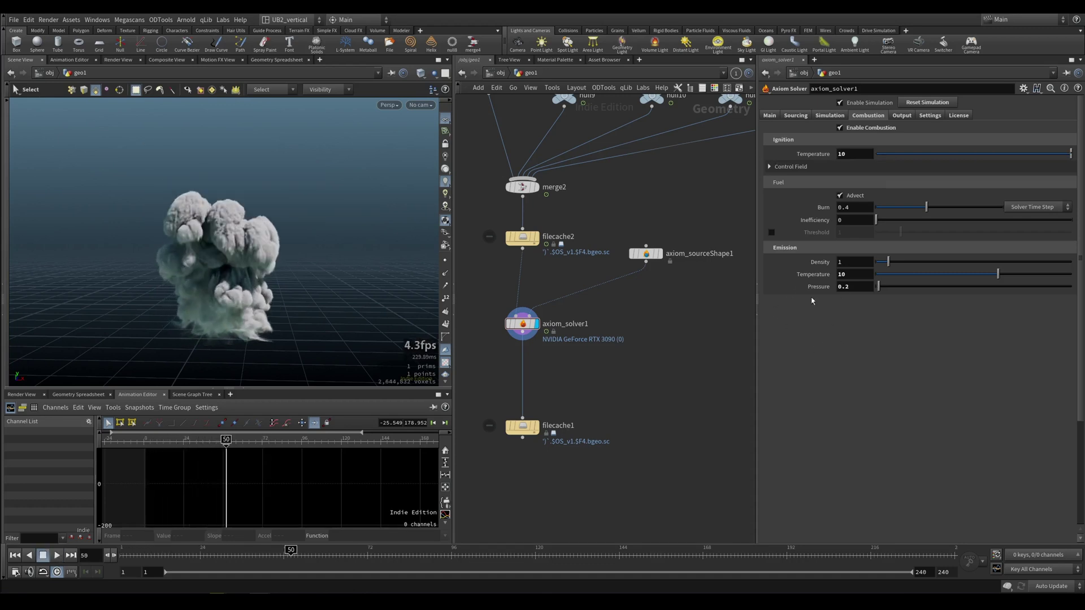
Check axiom_solver1's source Temperature in the Sourcing settings and return to the Combustion settings.
left_click(774, 116)
left_click(797, 116)
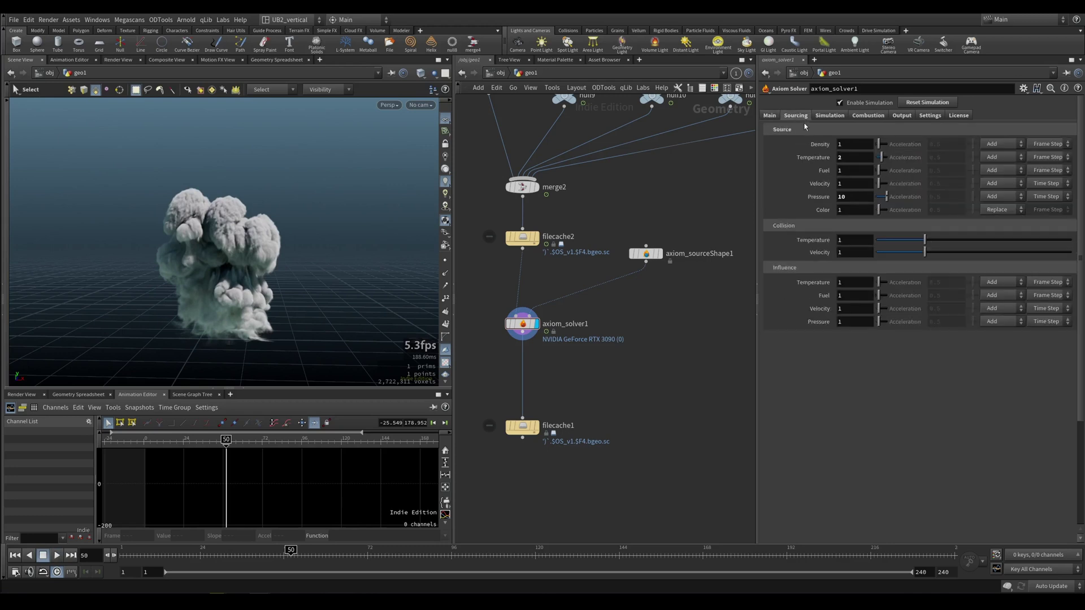
left_click(831, 116)
left_click(856, 117)
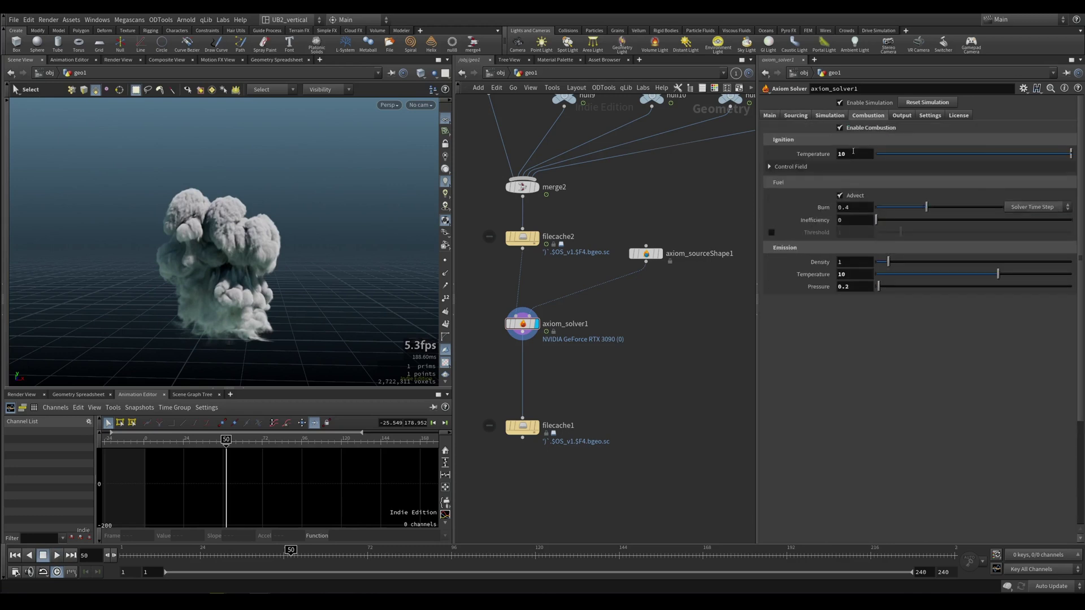
Set the Ignition Temperature to 1000 and replay the simulation to frame 88.
key("ctrl+Up")
key("Up")
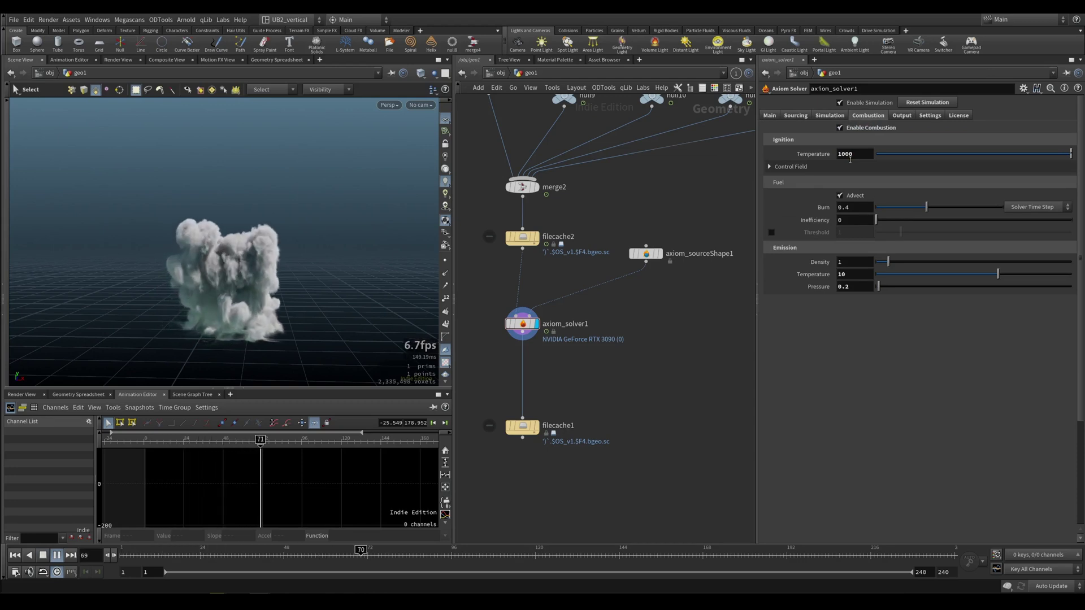
key("Up")
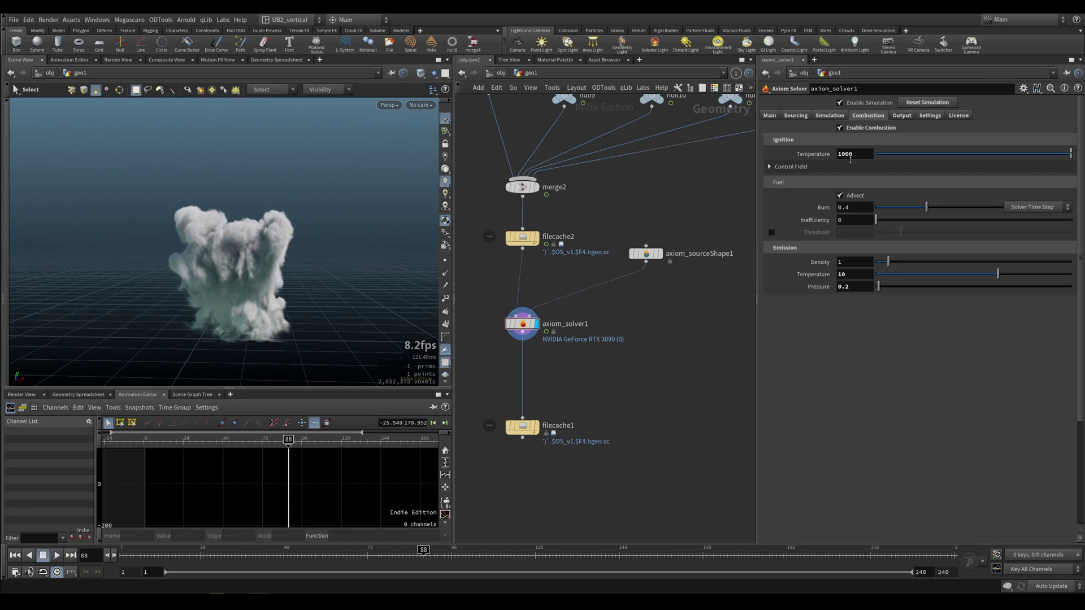
Look over the field choices of the Ignition Control Field and leave it set to Off.
double_click(856, 155)
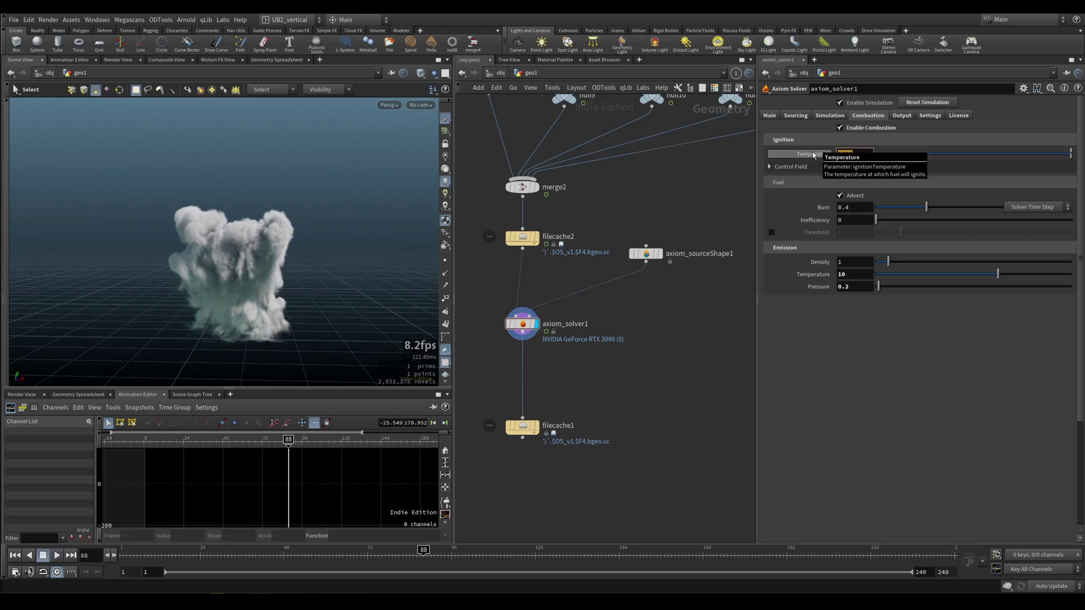
left_click_drag(283, 281, 317, 254, "alt")
left_click(789, 167)
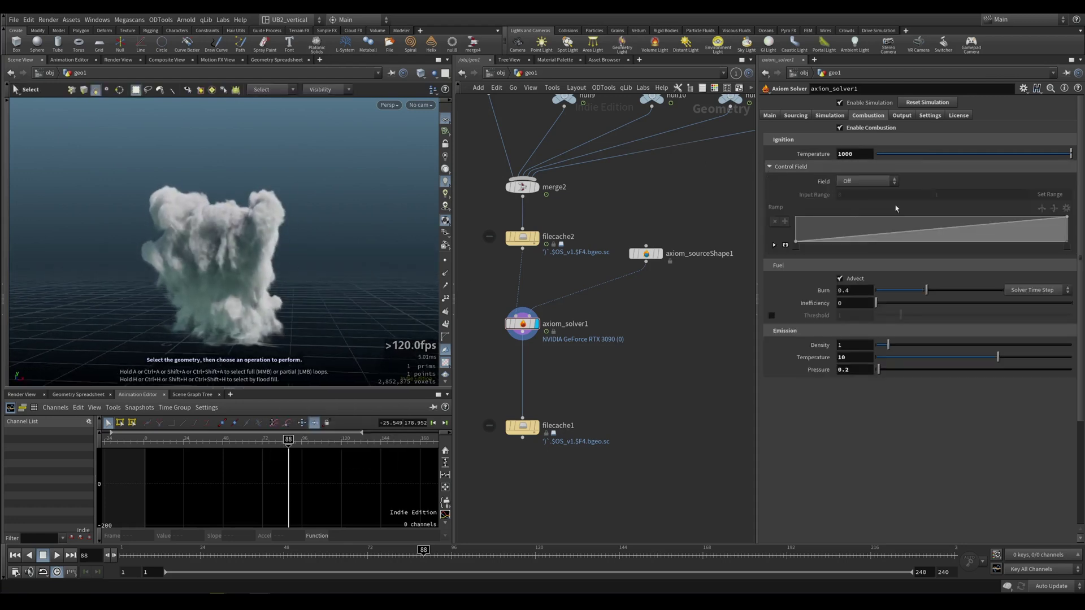
left_click(859, 182)
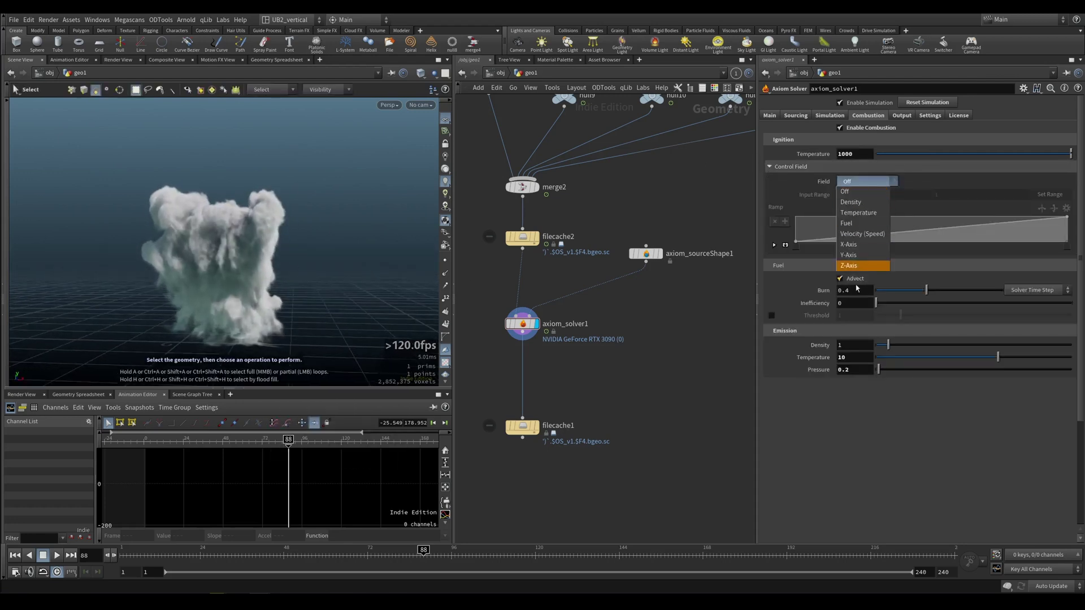
left_click(845, 192)
left_click(789, 167)
key("Escape")
Set axiom_solver1's Ignition Temperature to 0 in the Combustion settings.
middle_click_drag(303, 284, 311, 283)
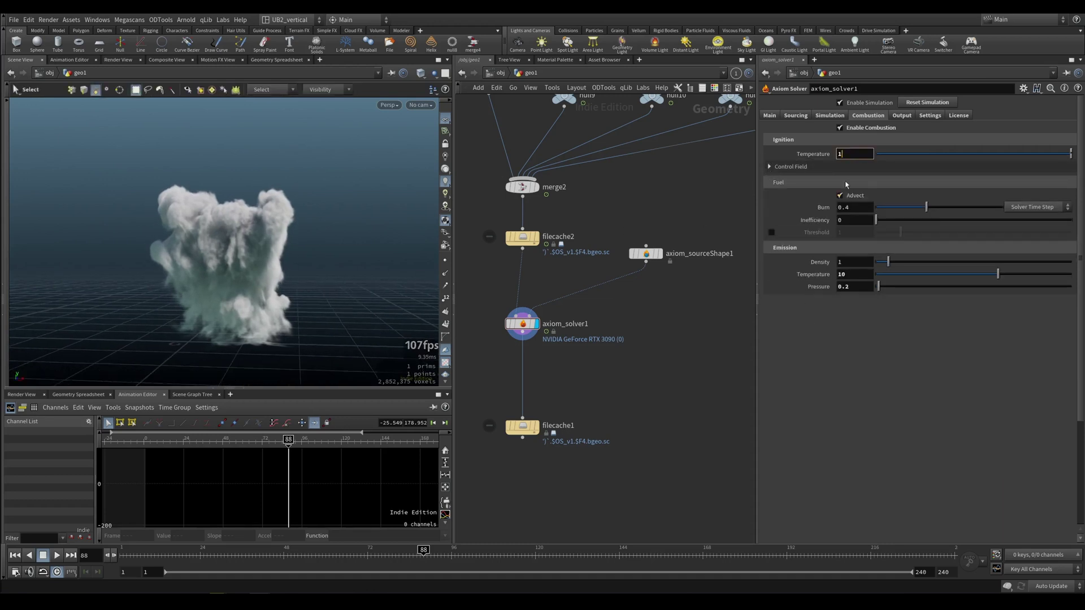
key("Return")
type("0")
key("Return")
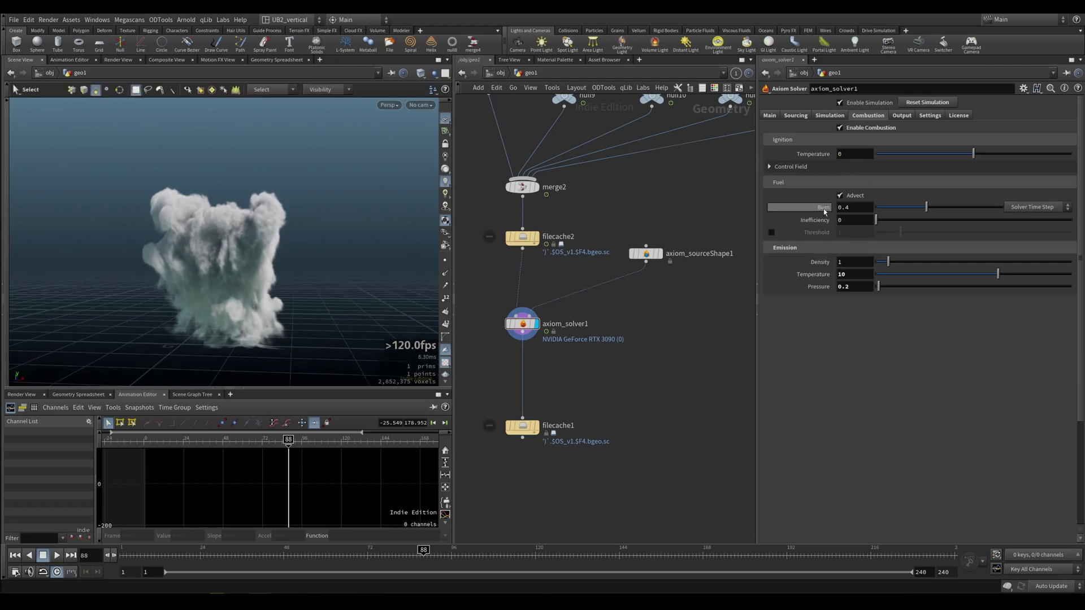
Set the fuel Burn to 0.95 and replay the simulation from frame 1 to frame 46.
mouse_move(822, 211)
type("95")
key("Return")
key("ctrl+Up")
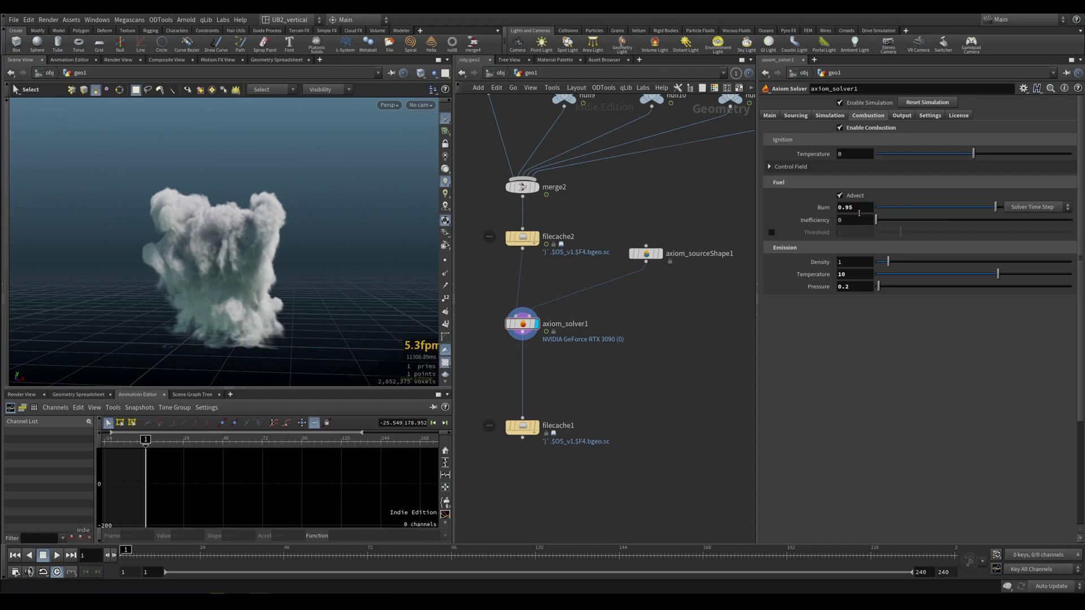
key("Up")
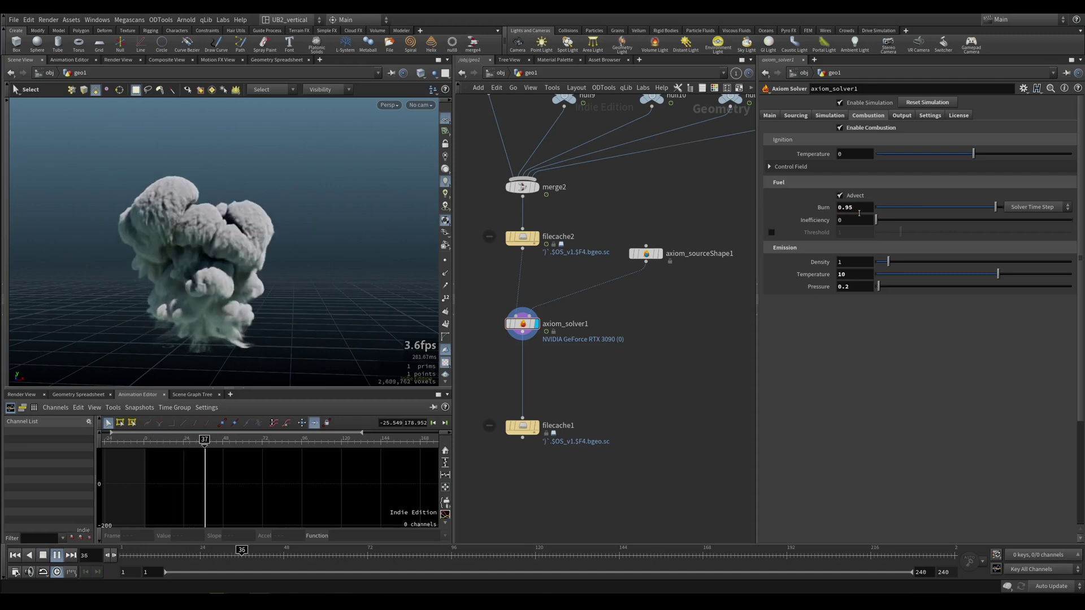
key("Up")
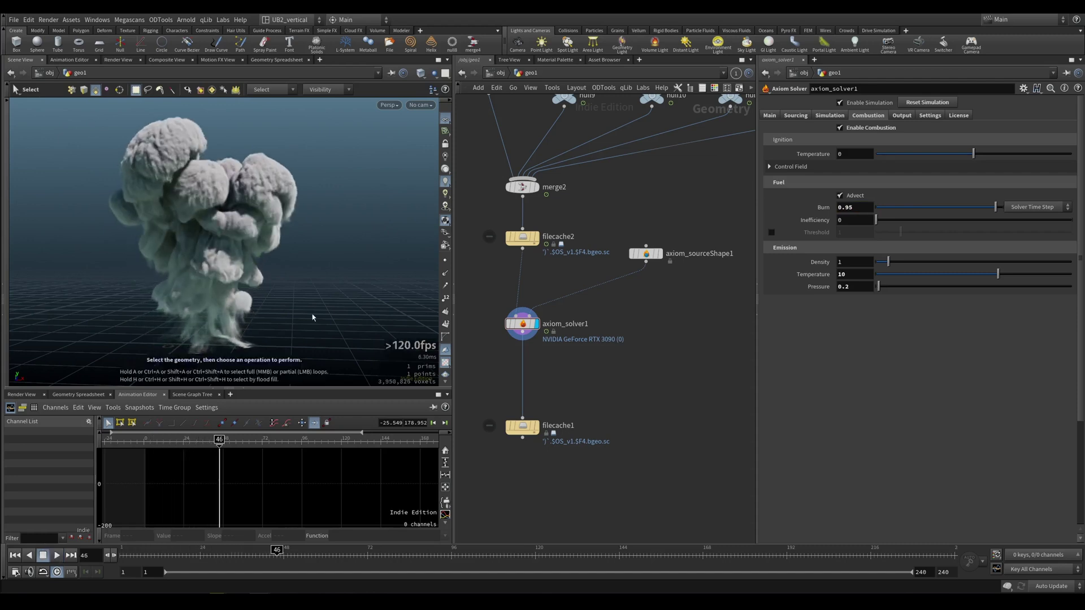
Set the fuel Inefficiency to 0.25 and replay the simulation from frame 1 to frame 44.
middle_click_drag(144, 311, 165, 305, "alt")
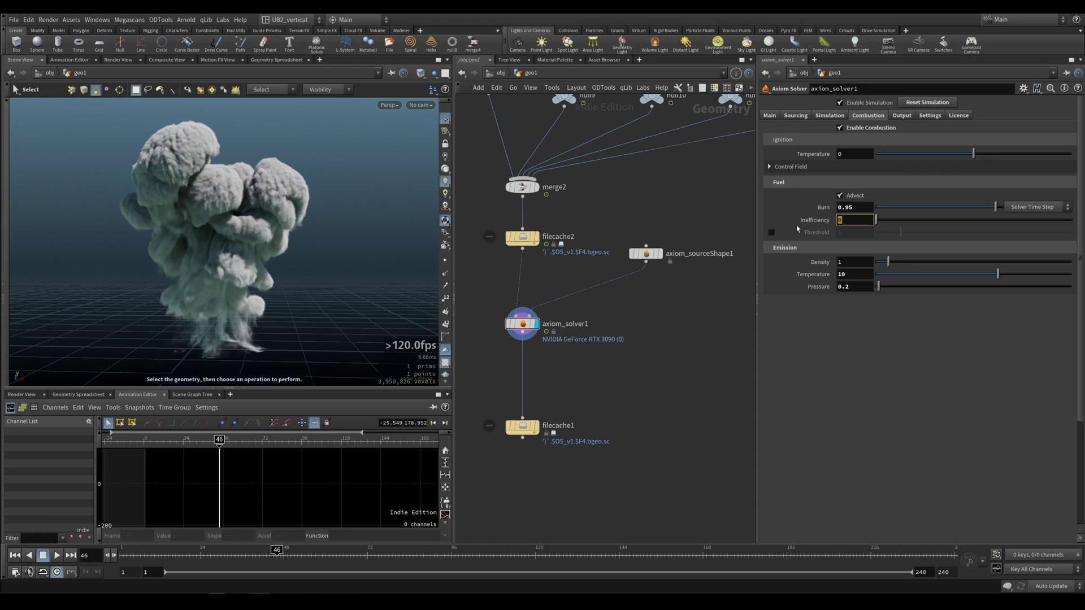
left_click(837, 222)
type("0.2")
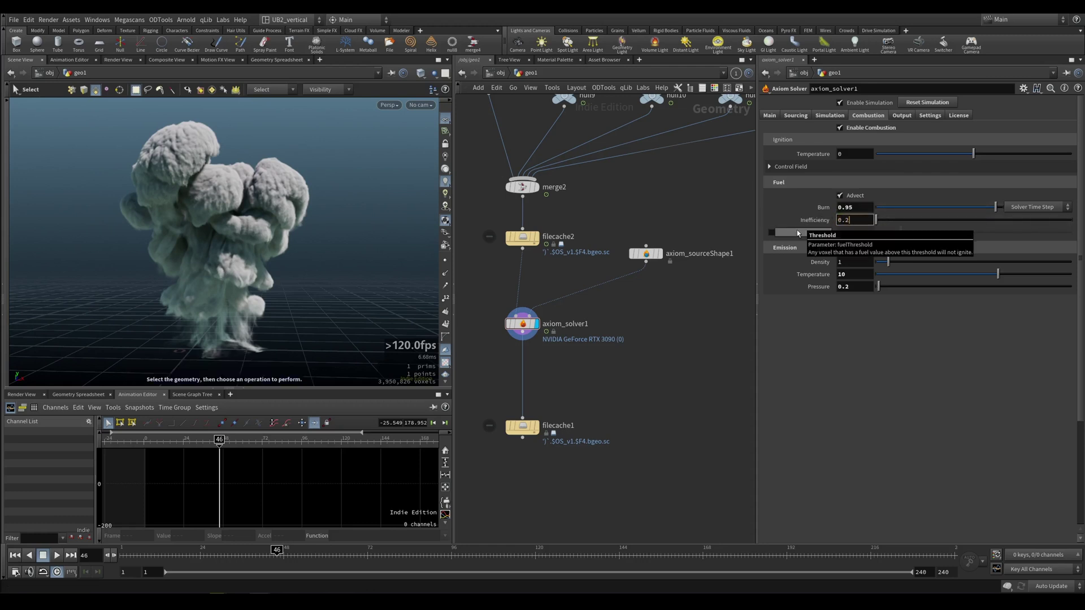
type("5")
key("Return")
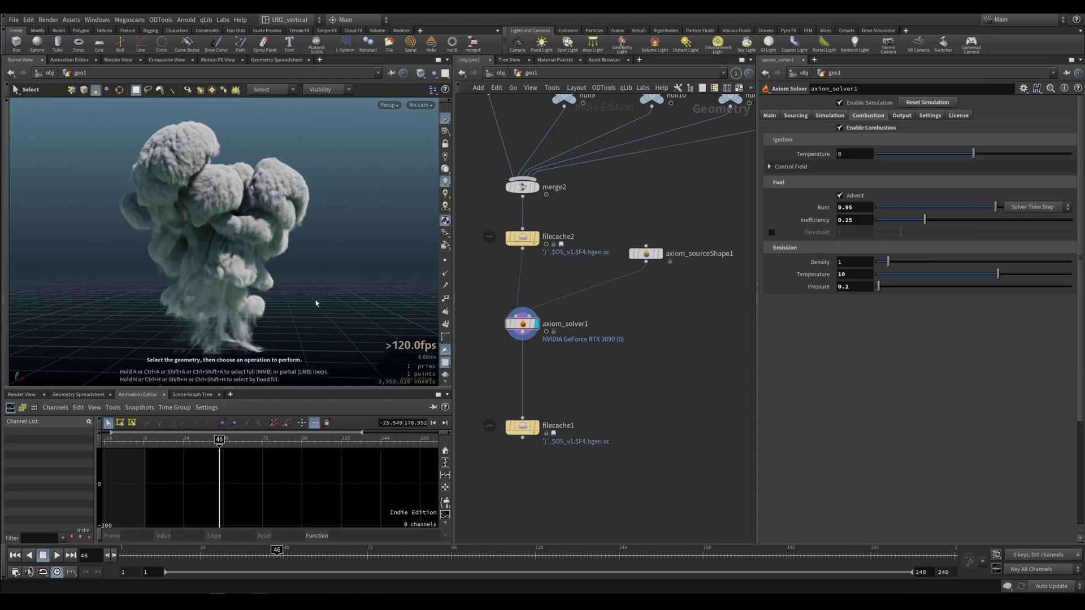
middle_click_drag(281, 296, 282, 307)
key("ctrl+Up")
key("Up")
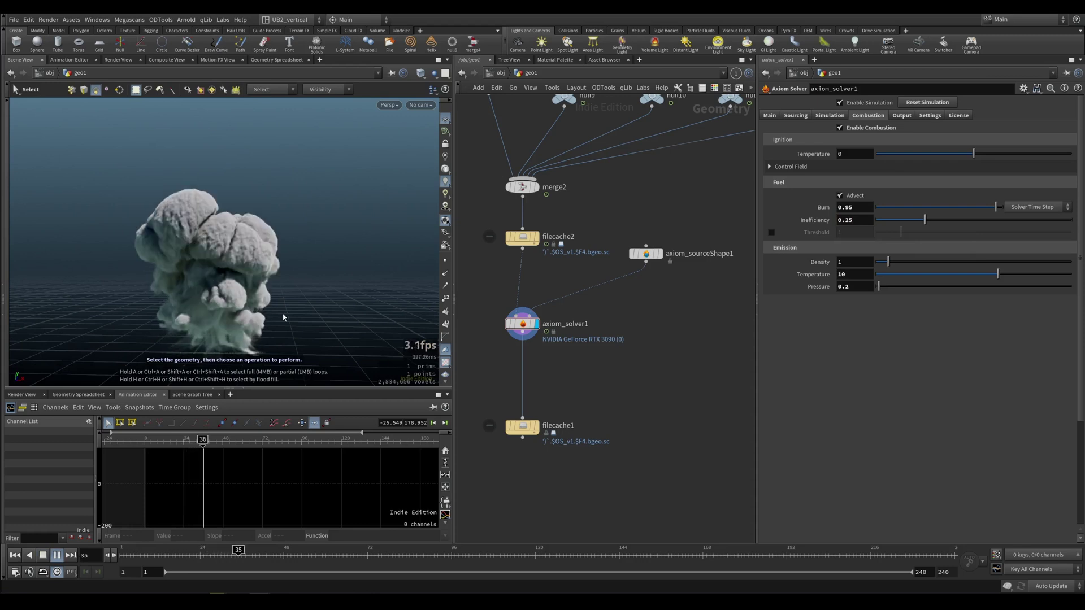
key("Up")
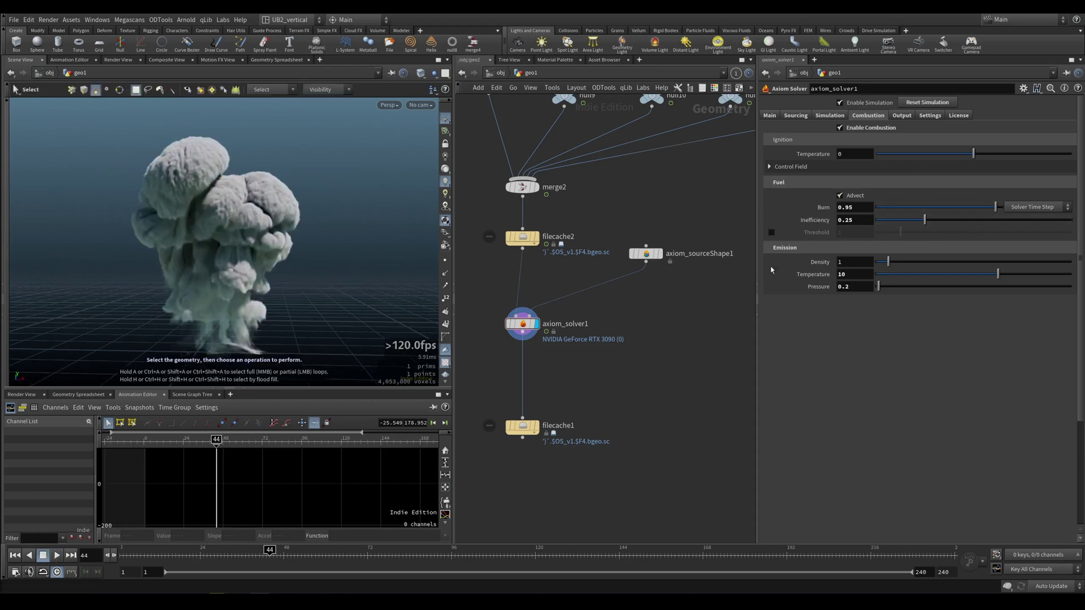
Change the Burn rate's time mode to Frame Step and replay the simulation to frame 50.
left_click(1032, 207)
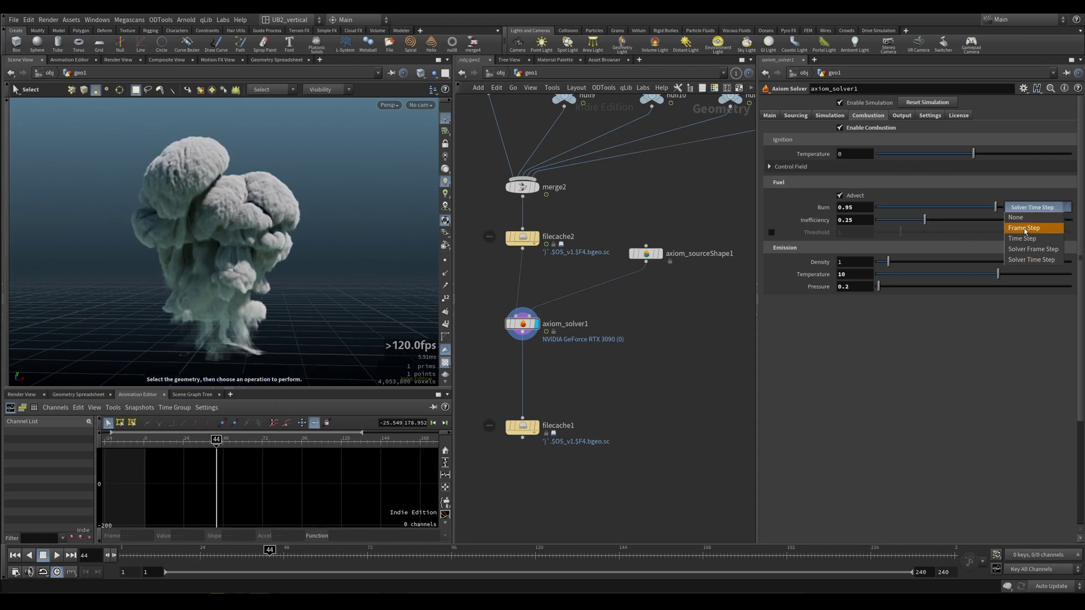
left_click(1033, 220)
key("ctrl+Up")
key("Up")
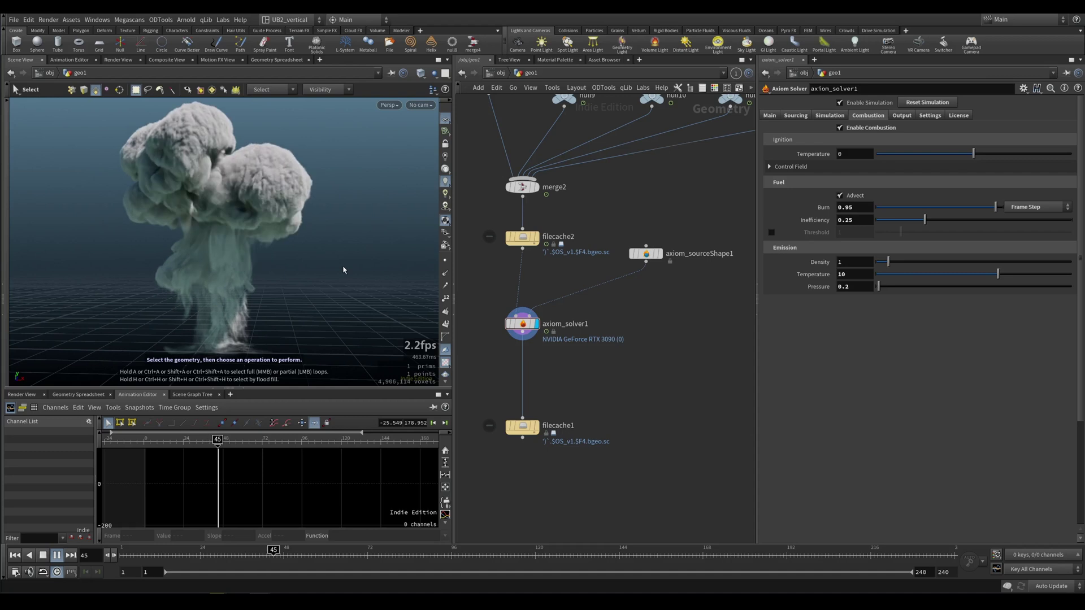
key("Up")
right_click_drag(342, 264, 249, 337, "alt")
Save the scene and add a displayed Pyro Bake Volume node fed by axiom_solver1.
key("s")
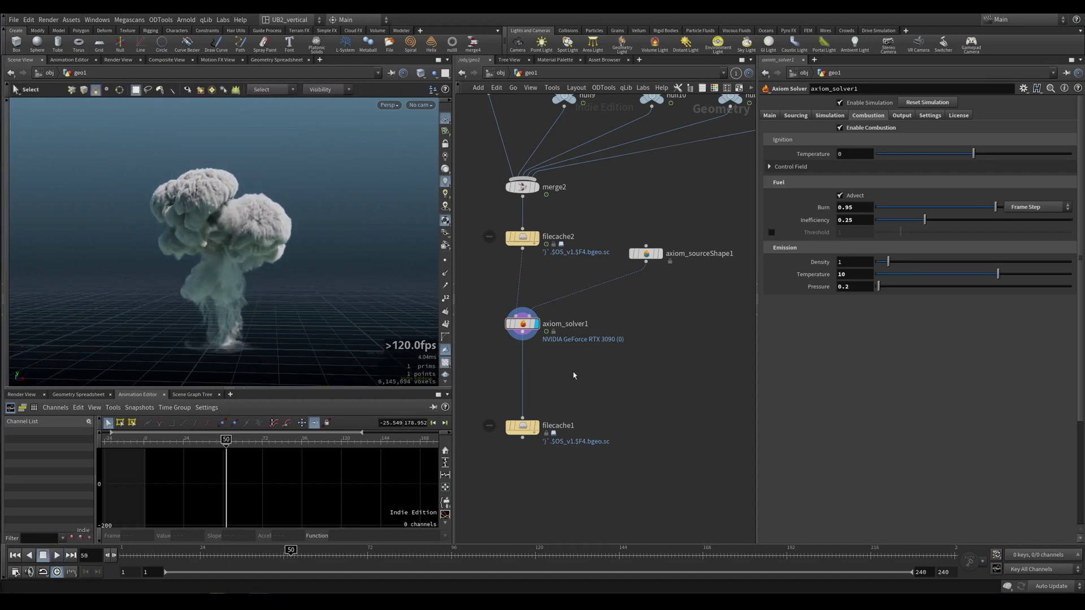
scroll(532, 434, "up", 1)
key("Tab")
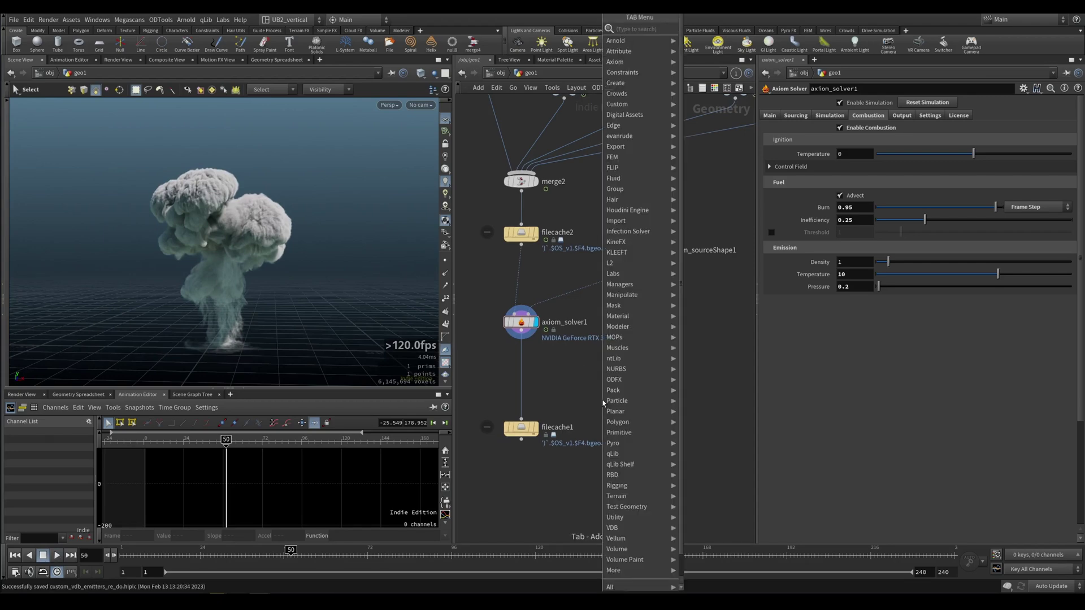
type("pyrobake")
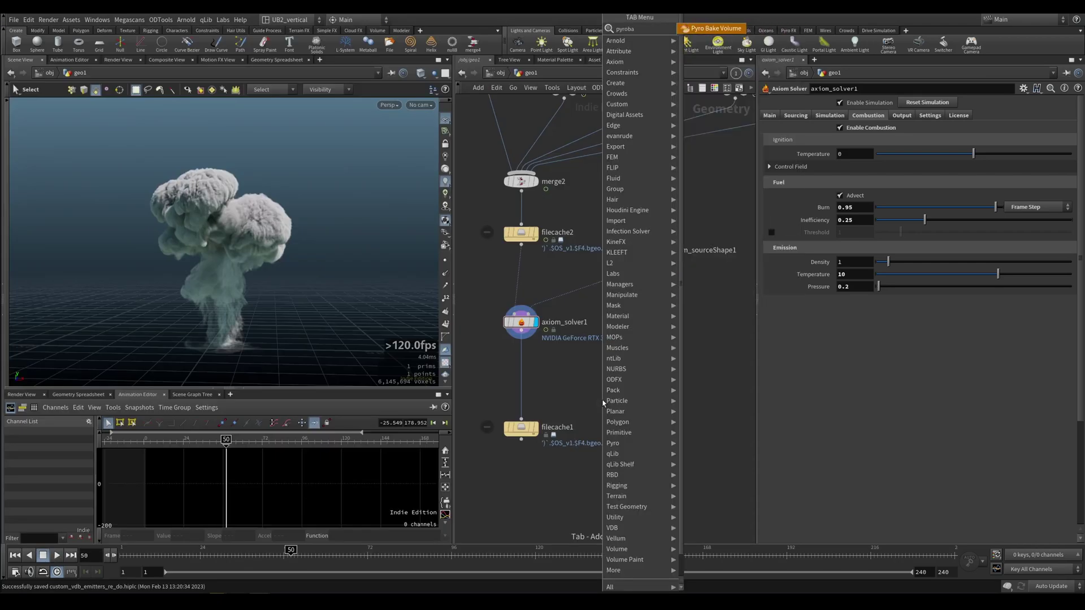
key("Return")
key("Return")
left_click(534, 357)
left_click_drag(524, 365, 561, 393)
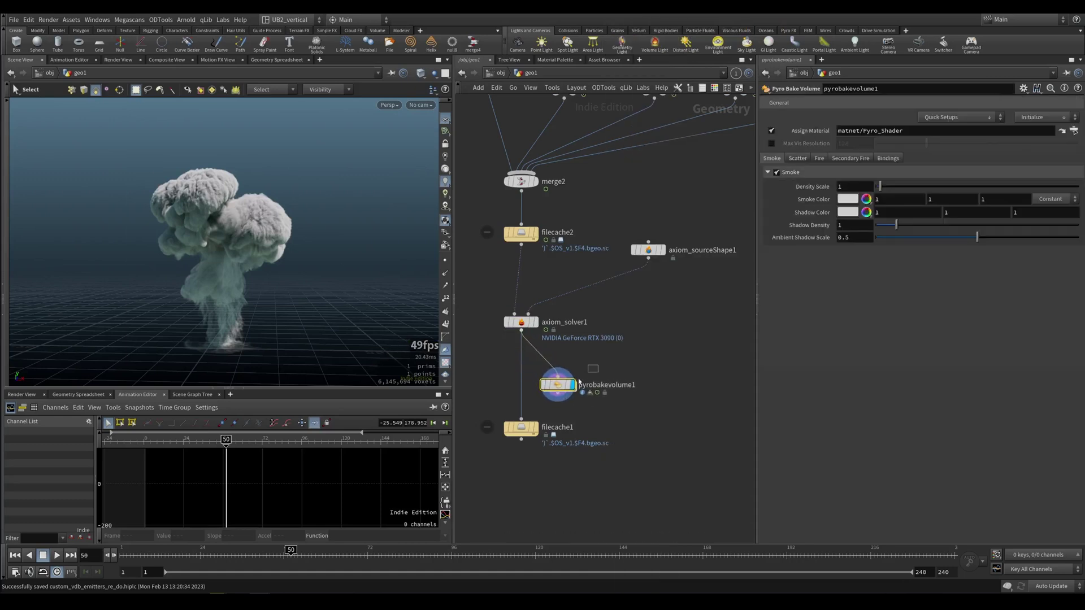
Enable Scatter on pyrobakevolume1, then move filecache1 farther down and return to frame 1.
left_click(798, 159)
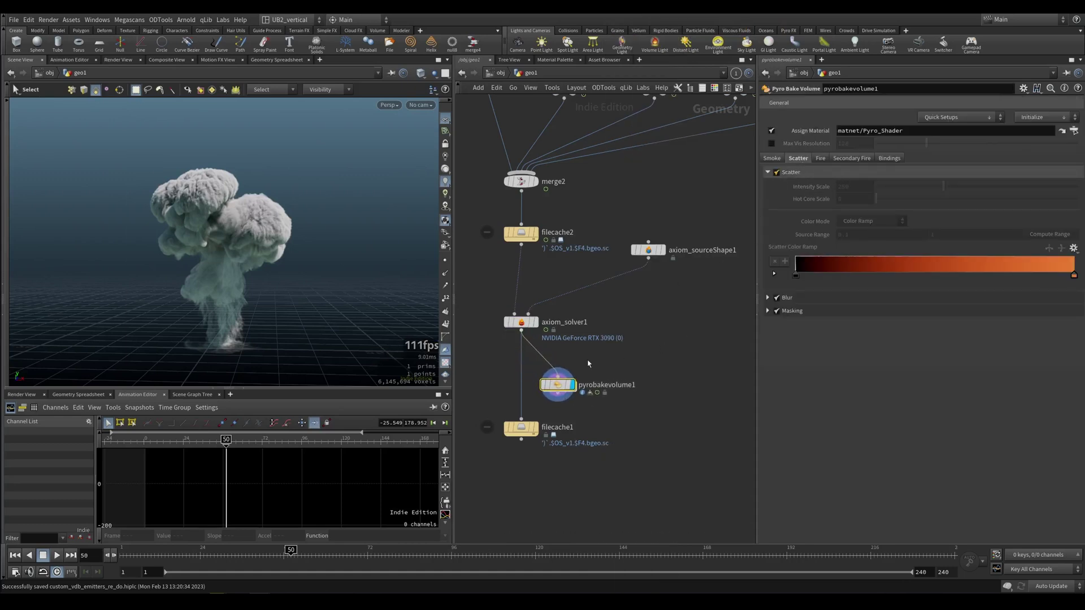
left_click_drag(532, 429, 531, 476)
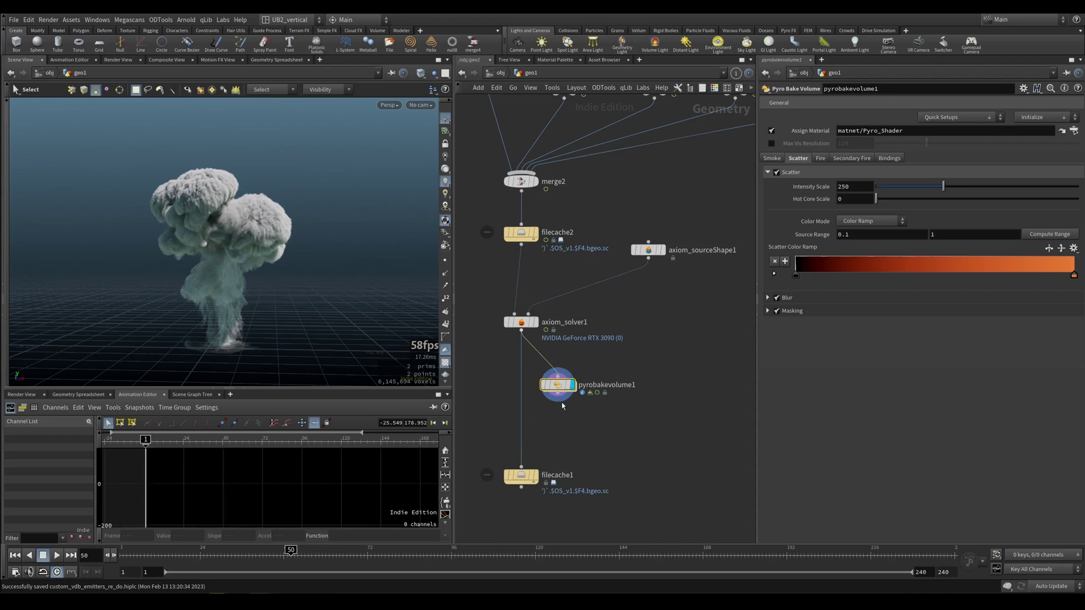
key("ctrl+Up")
Enable the Temperature field in axiom_solver1's Output settings and play the simulation with pyrobakevolume1's shading.
left_click_drag(584, 305, 513, 344)
left_click(901, 115)
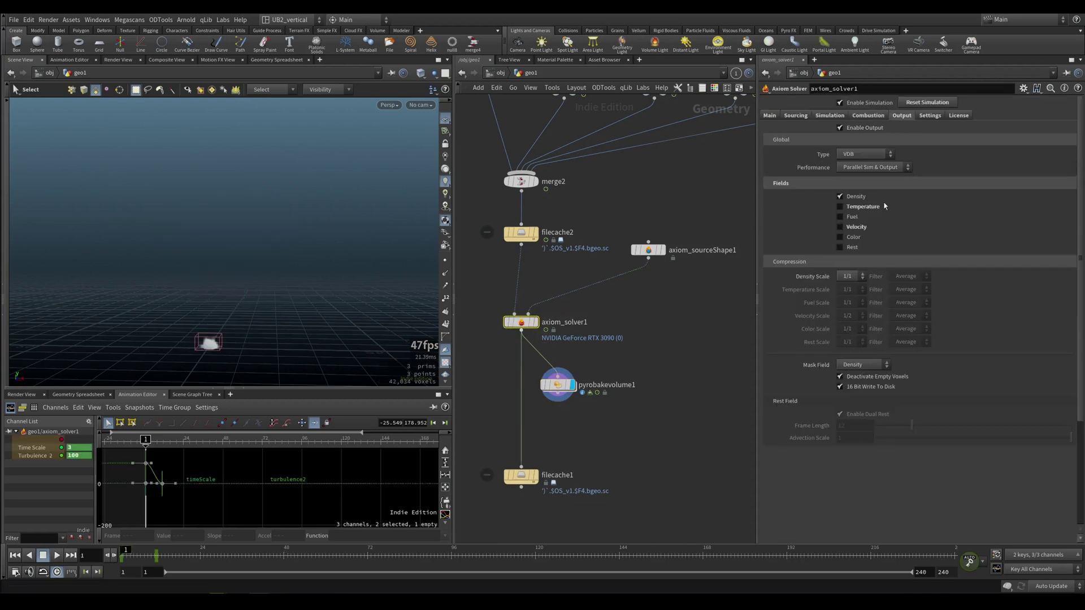
middle_click_drag(599, 363, 610, 353)
left_click_drag(608, 354, 554, 402)
key("Up")
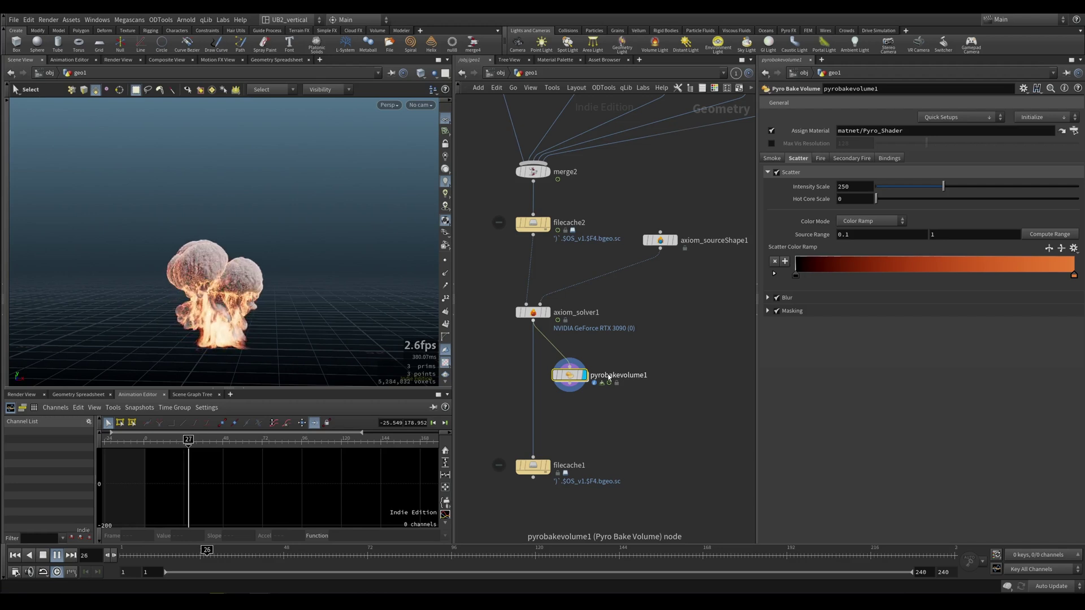
Stop playback at frame 29 and set pyrobakevolume1's Smoke Color to dark grey with RGB values of 0.1.
left_click(773, 159)
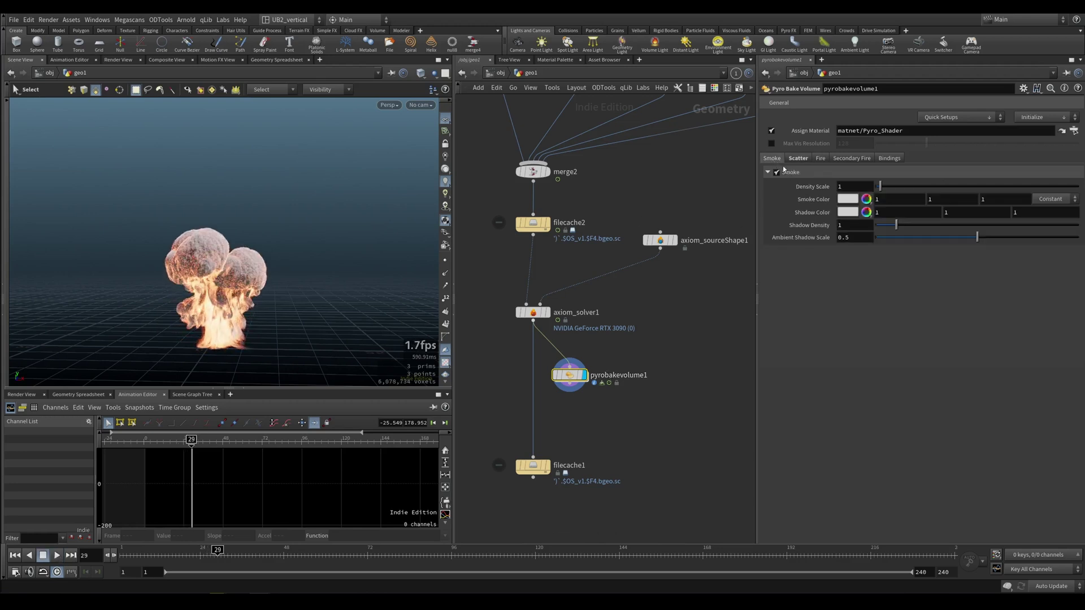
left_click(847, 198)
left_click(883, 179)
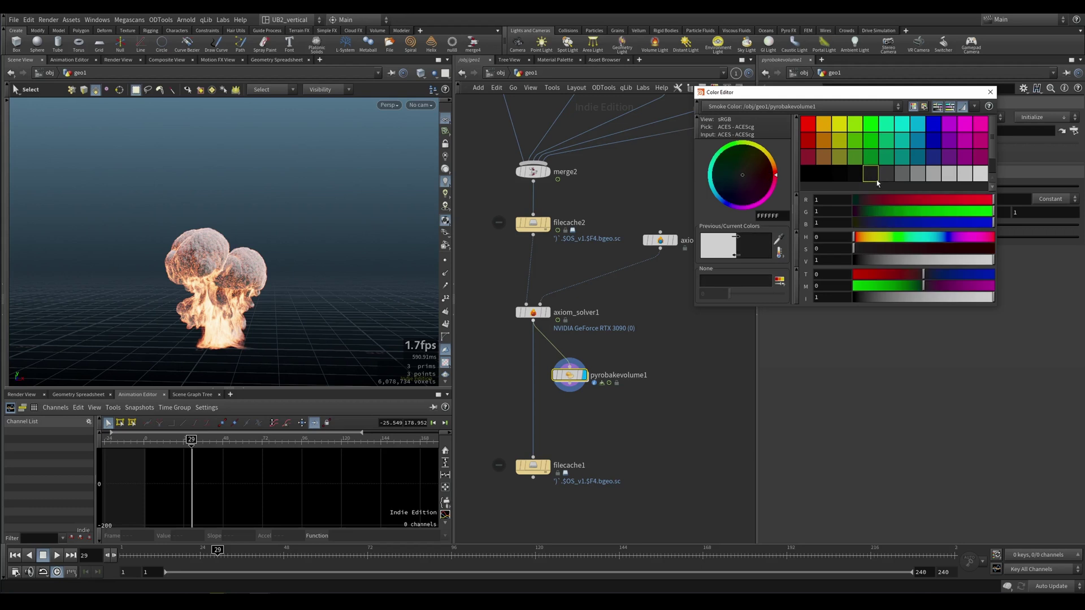
left_click(902, 174)
left_click(918, 175)
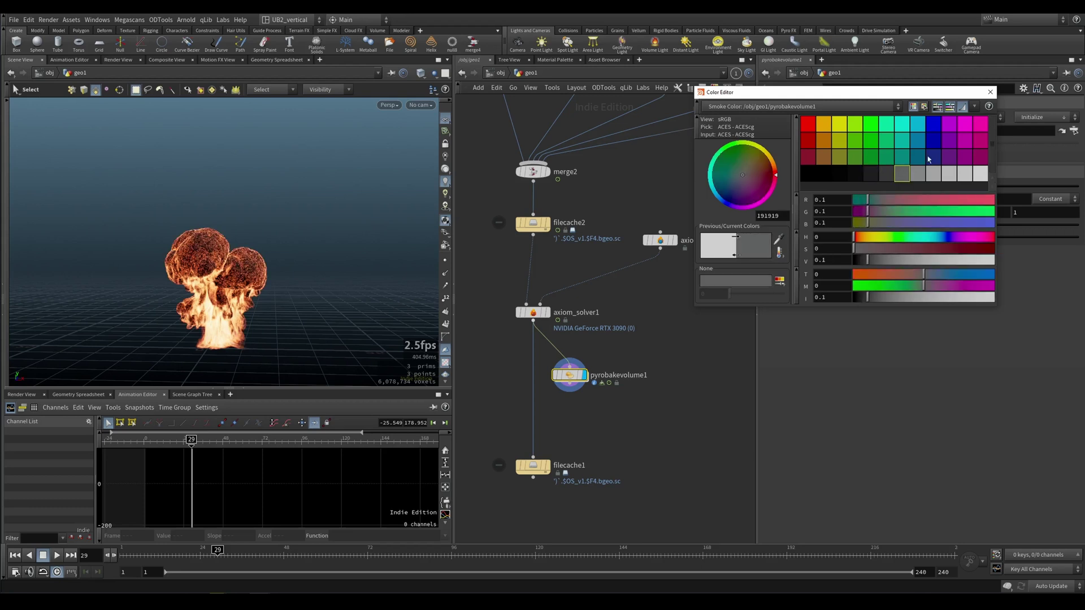
left_click(990, 92)
Set the Scatter Mask Center to 0.48 and the Blur Filter Voxel Radius to 20.
left_click(799, 158)
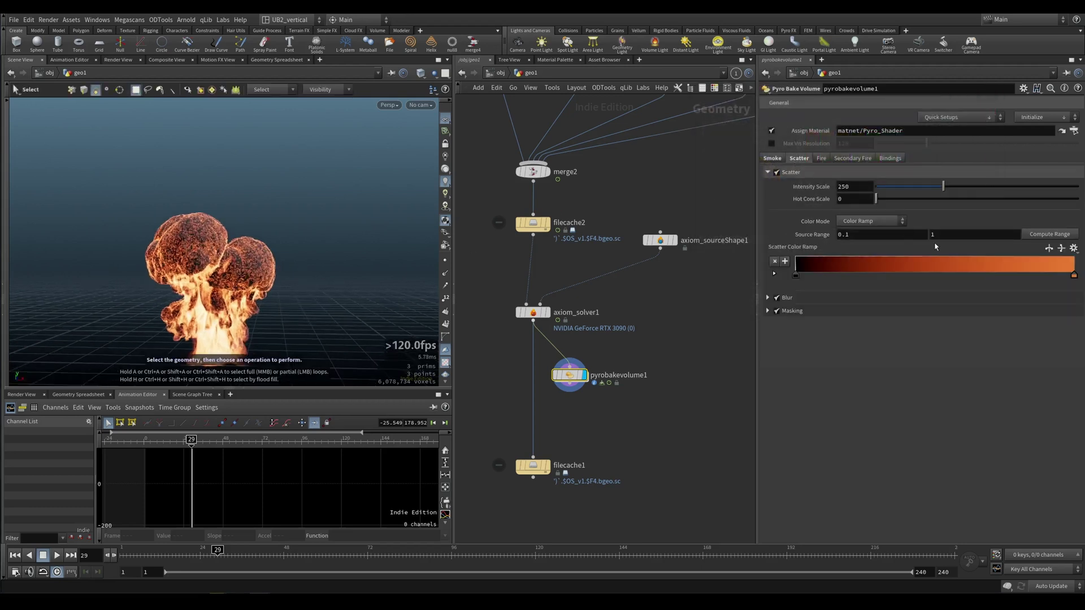
left_click(778, 311)
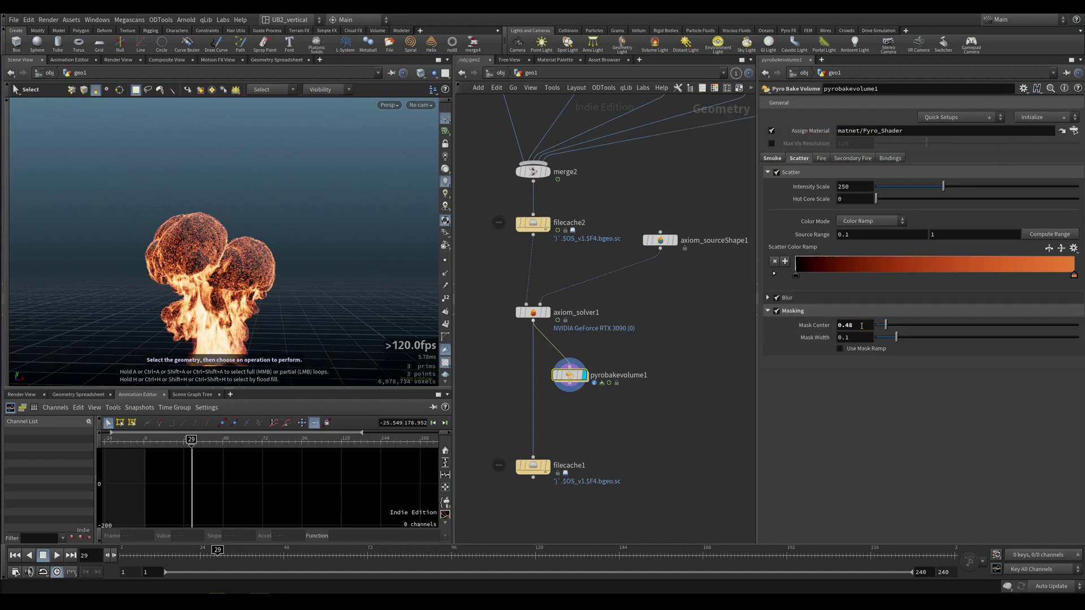
left_click(780, 298)
type("20")
key("Return")
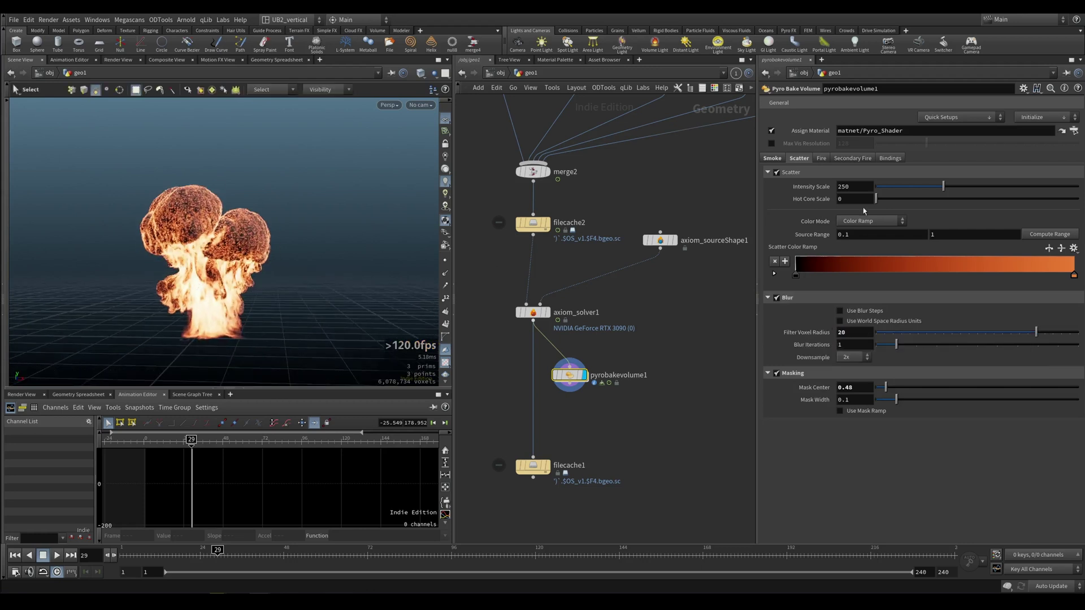
Compute the Scatter Source Range from the simulation, then set it to 5 through 15.
left_click(1040, 235)
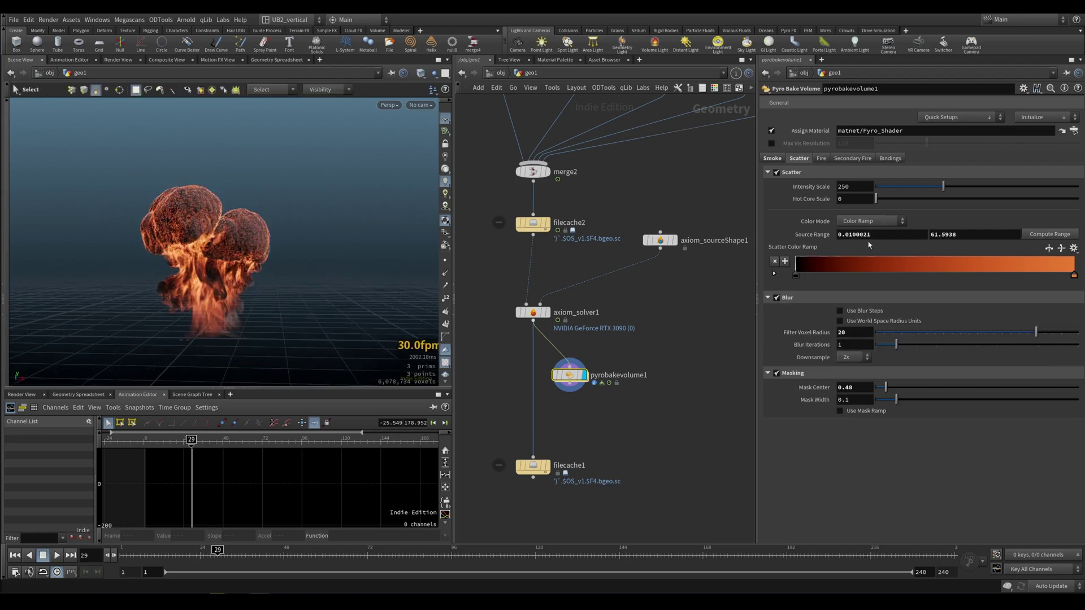
key("Tab")
type("15")
key("Return")
left_click_drag(873, 234, 802, 246)
type("3")
key("Return")
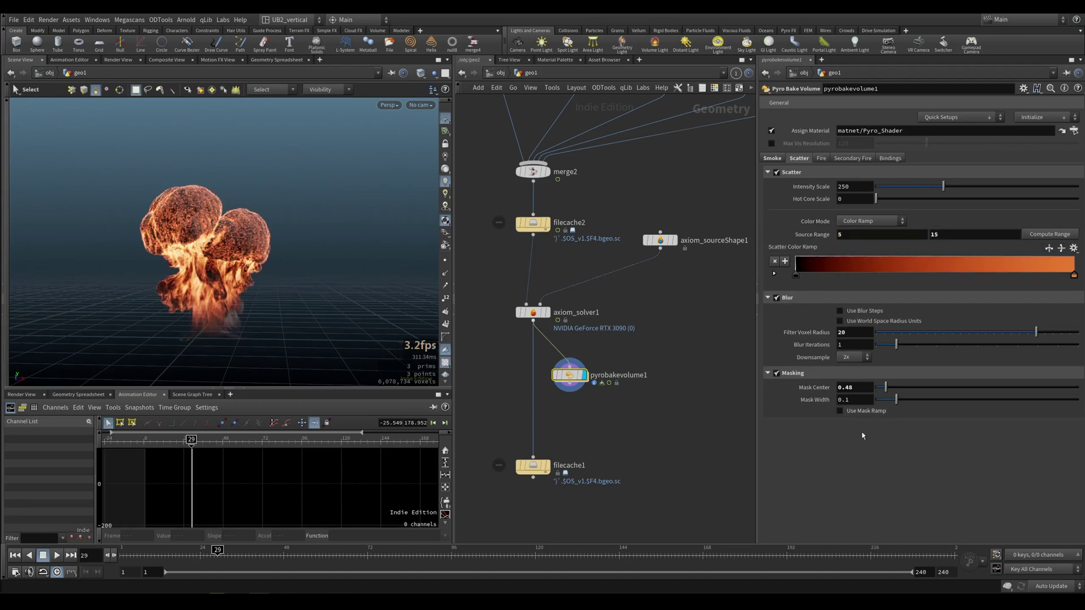
Continue the simulation from frame 29 to frame 43, pausing at frame 38 to inspect the shaded explosion.
key("Up")
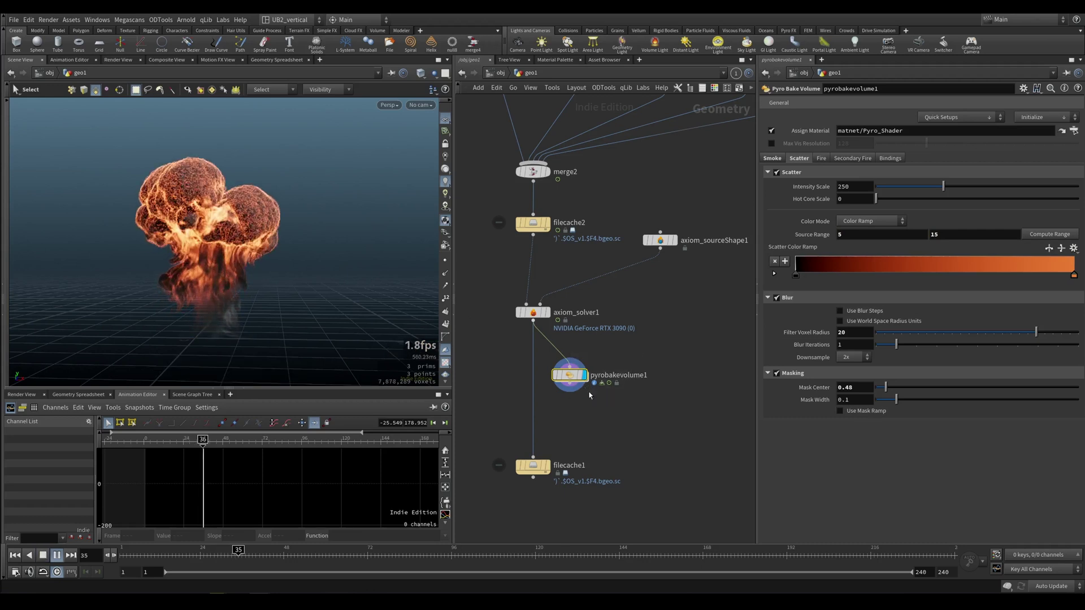
key("Up")
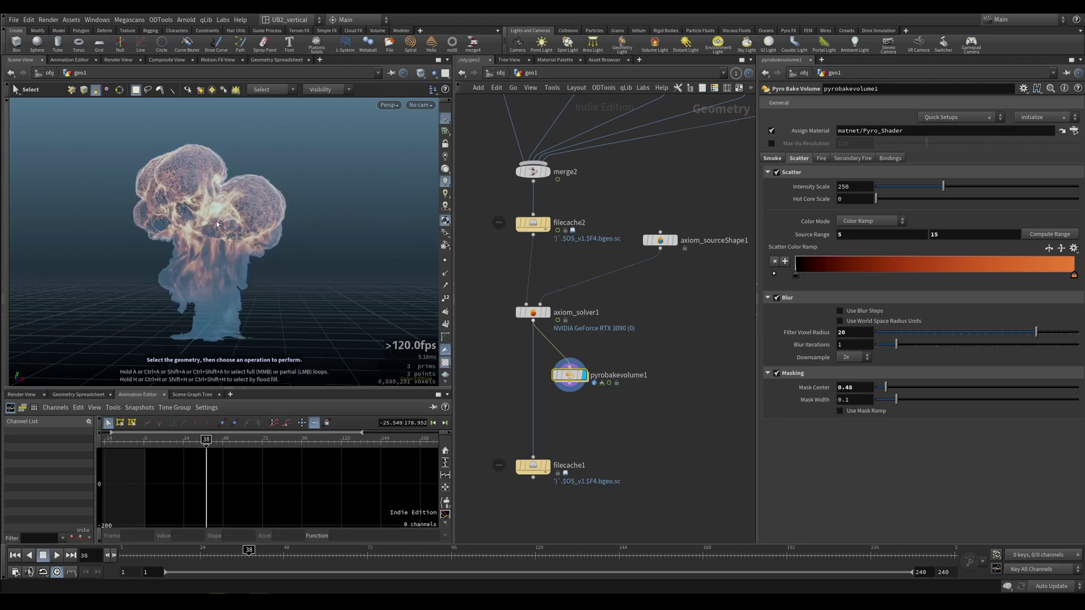
key("Up")
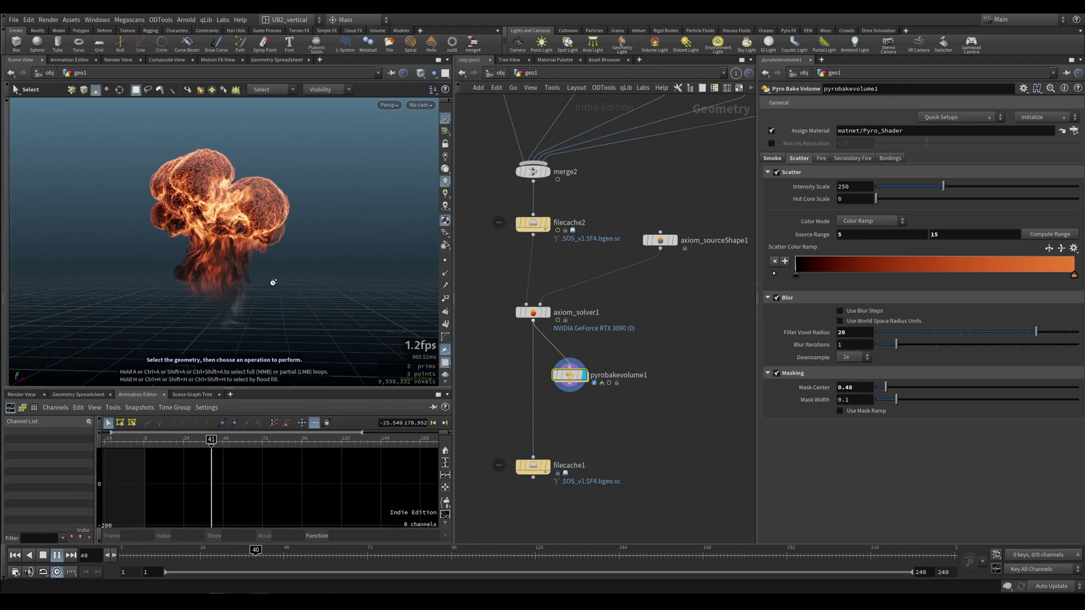
key("Up")
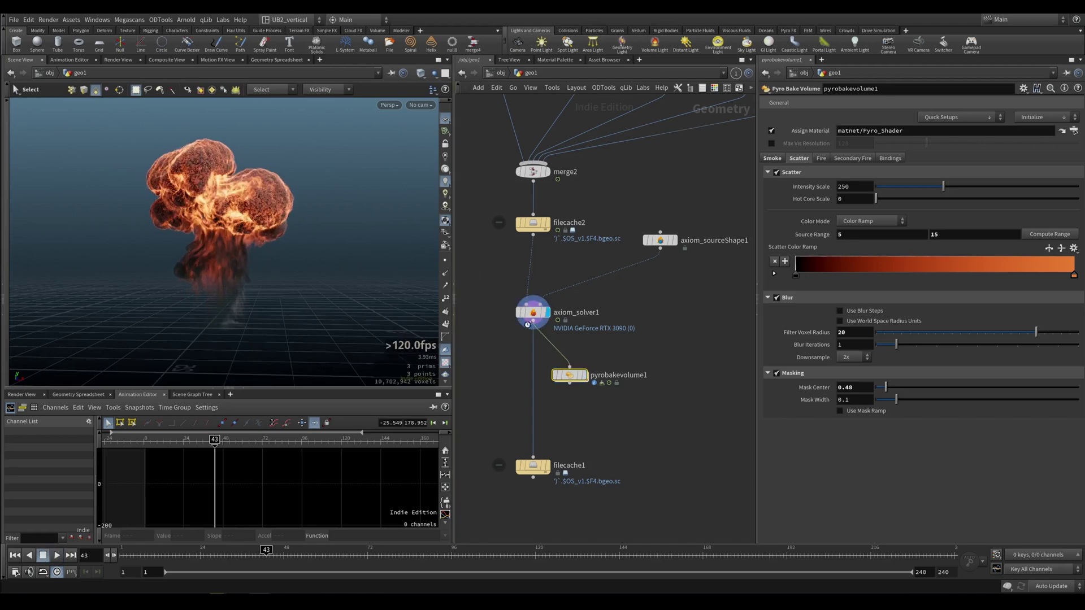
Show axiom_solver1 instead of the baked volume and bring up its Simulation settings.
left_click(533, 312)
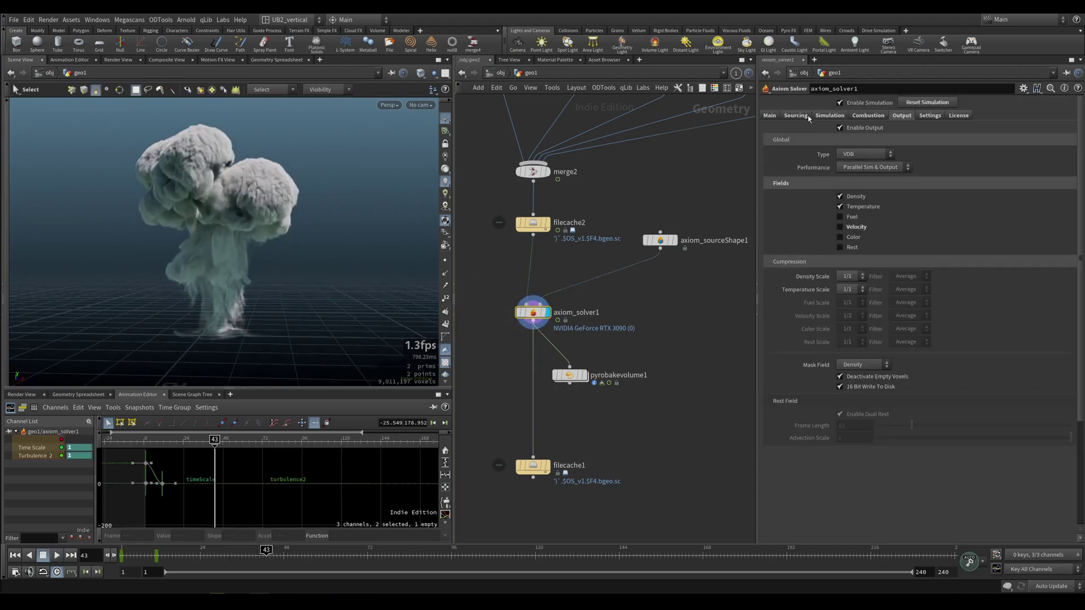
left_click(796, 116)
left_click(769, 115)
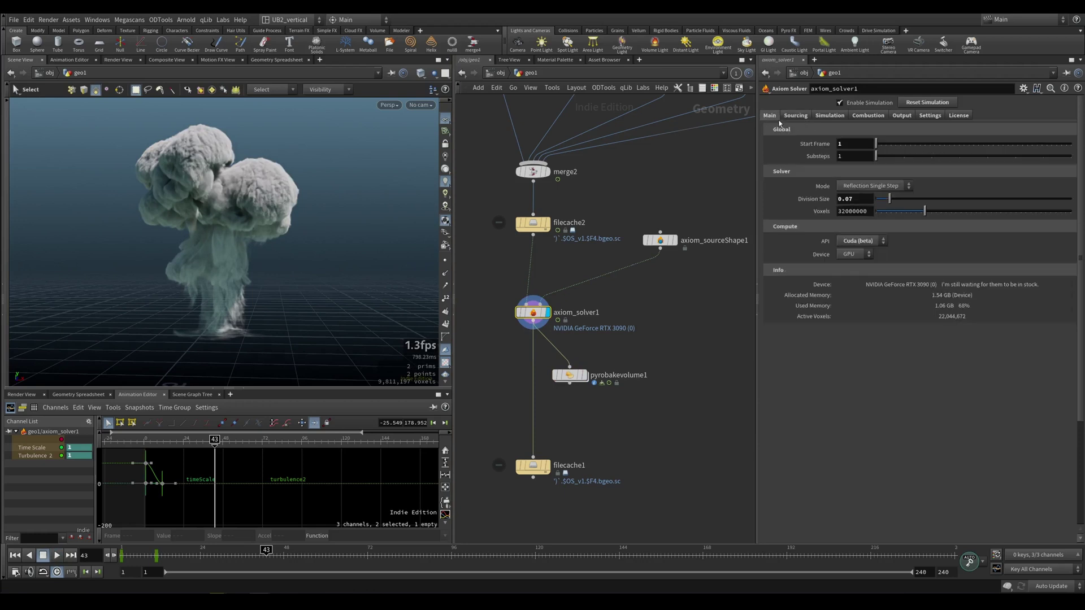
left_click(829, 116)
left_click(796, 115)
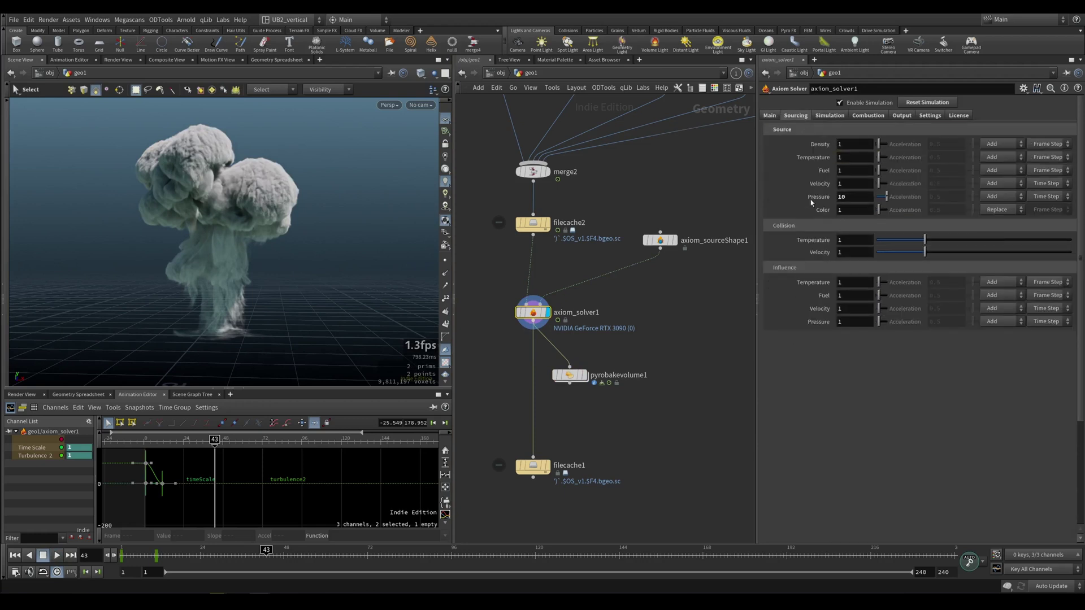
left_click(829, 115)
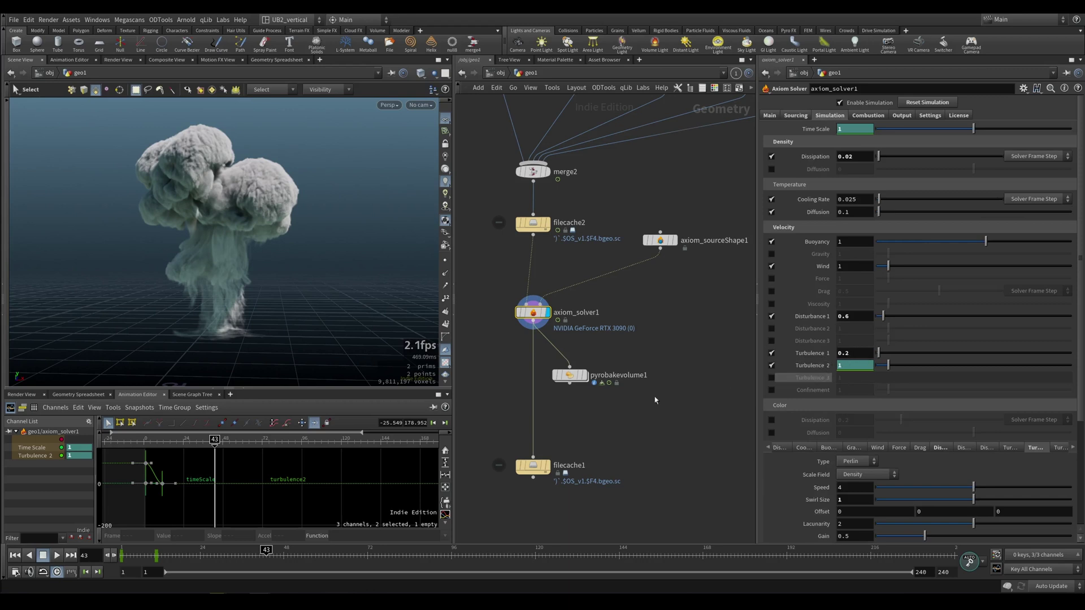
Turn off the solver's simulation and keyframe Turbulence 1 from 64 at frame 4 down to 0.2 at frame 15.
left_click(168, 445)
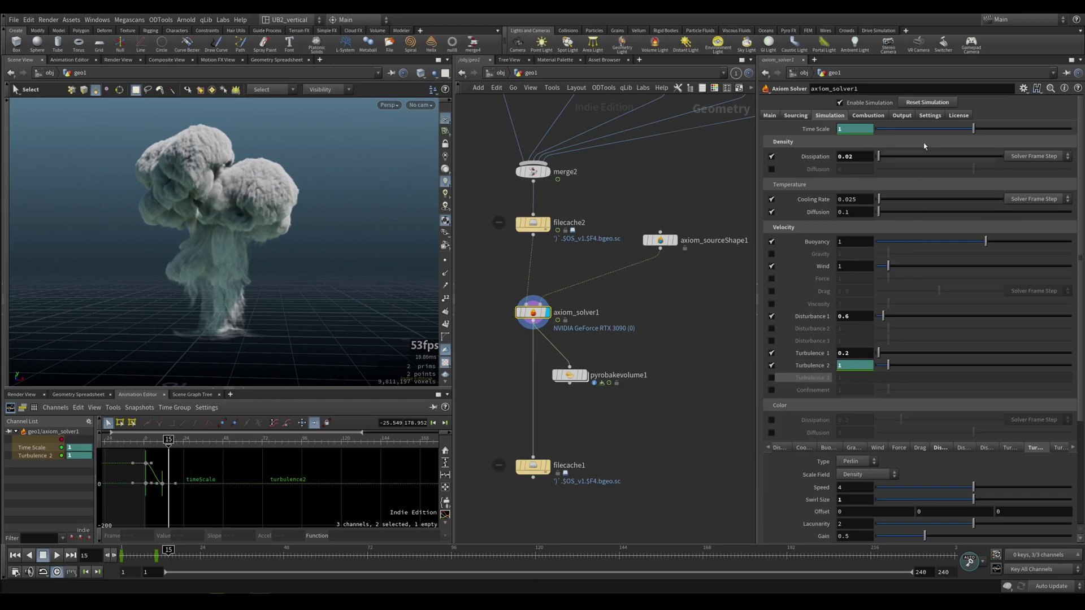
left_click(841, 102)
left_click(843, 354, "alt")
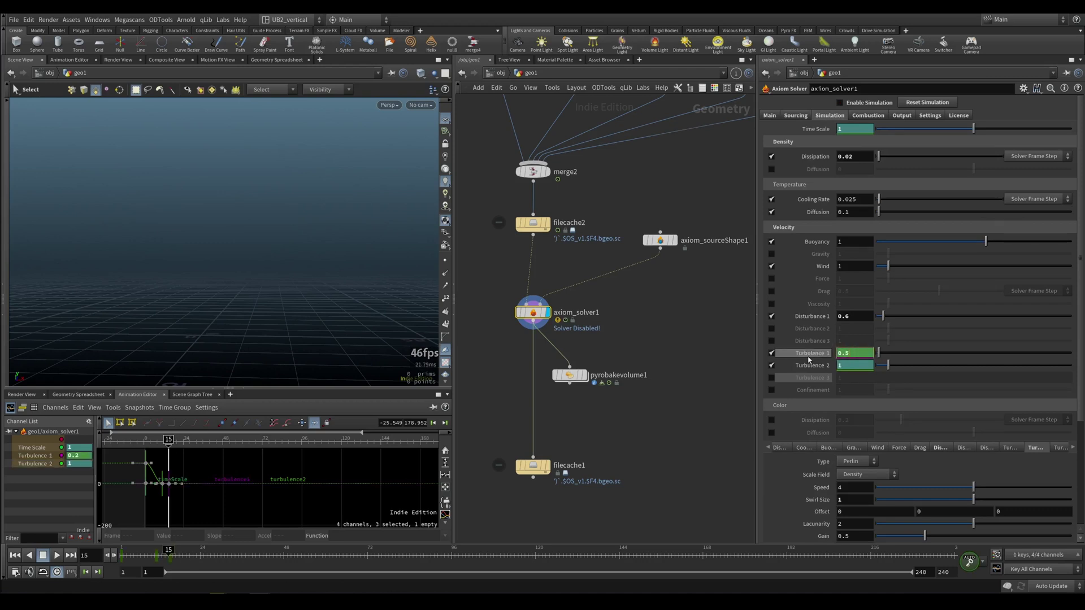
left_click_drag(148, 445, 170, 445)
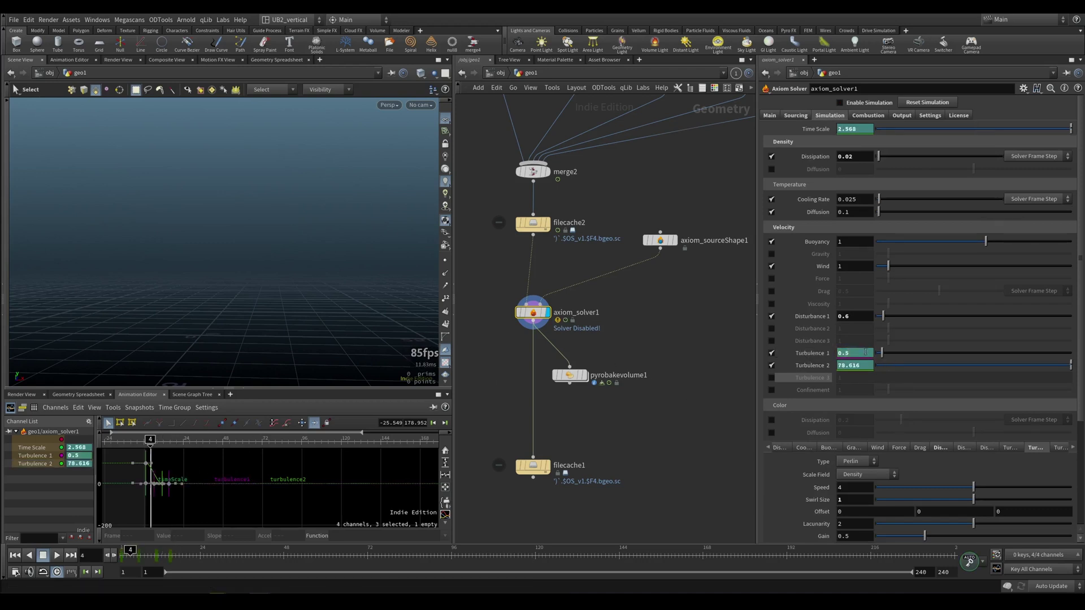
type("64")
key("Return")
key("ctrl+Up")
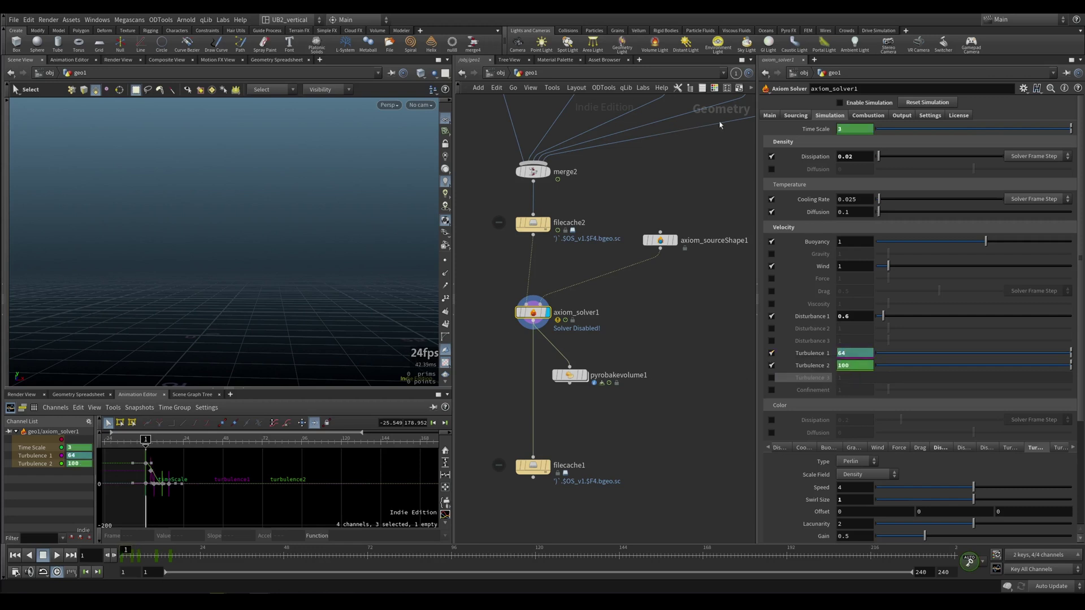
Reset Disturbance 1 to 1, then enable Disturbance 2 with its Block Size set to ch("divisionSize")*2.
middle_click(819, 319, "ctrl")
left_click(772, 329)
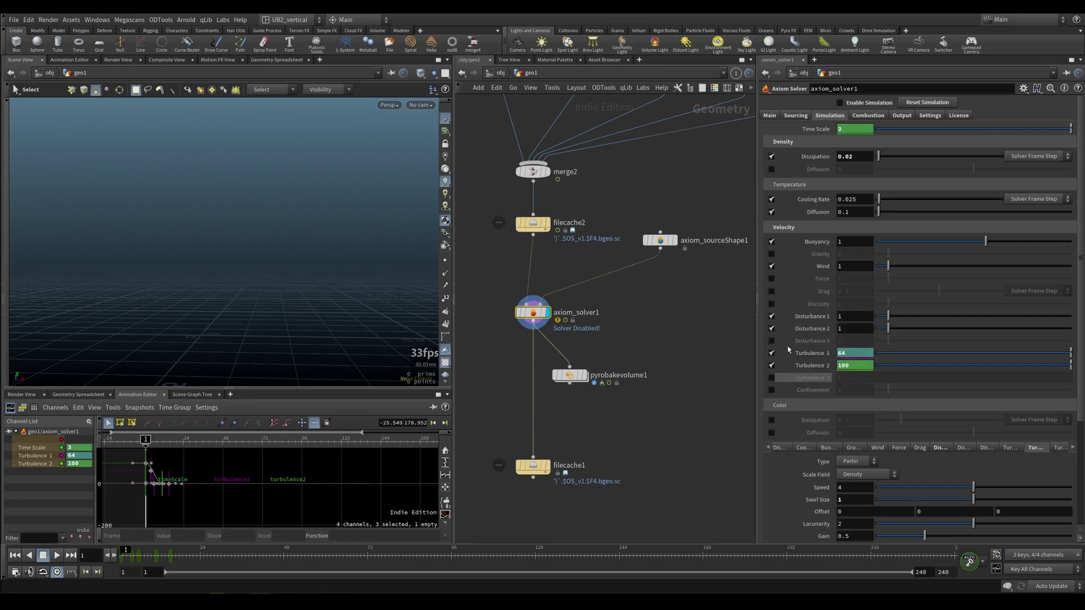
left_click(941, 449)
left_click(921, 450)
left_click(963, 450)
left_click(985, 450)
left_click(962, 448)
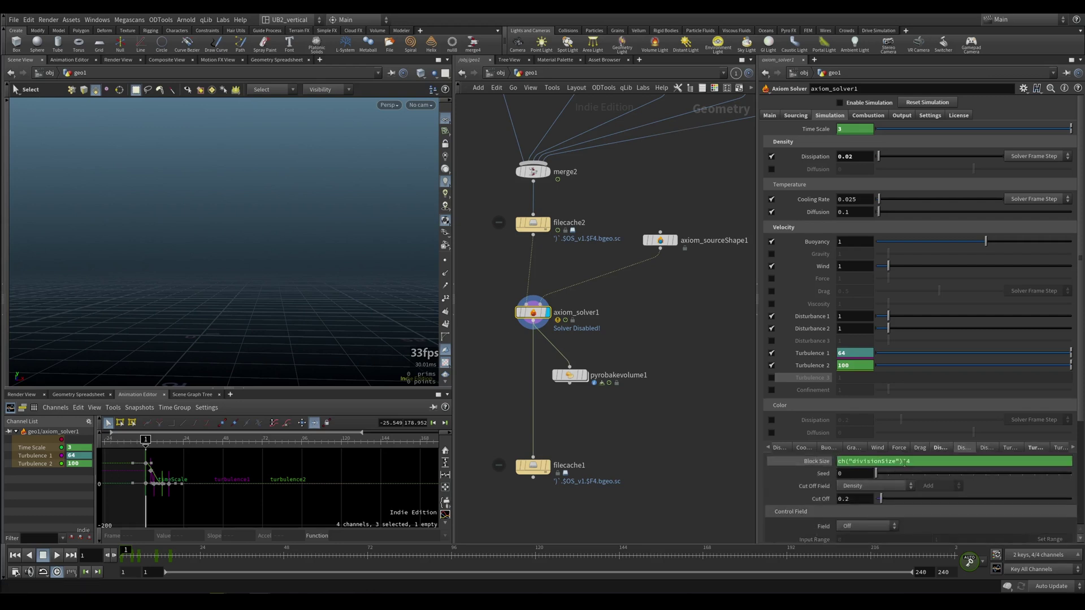
type("2")
key("Return")
Run the simulation to frame 44 and inspect the smoke's detail in the viewport.
key("Up")
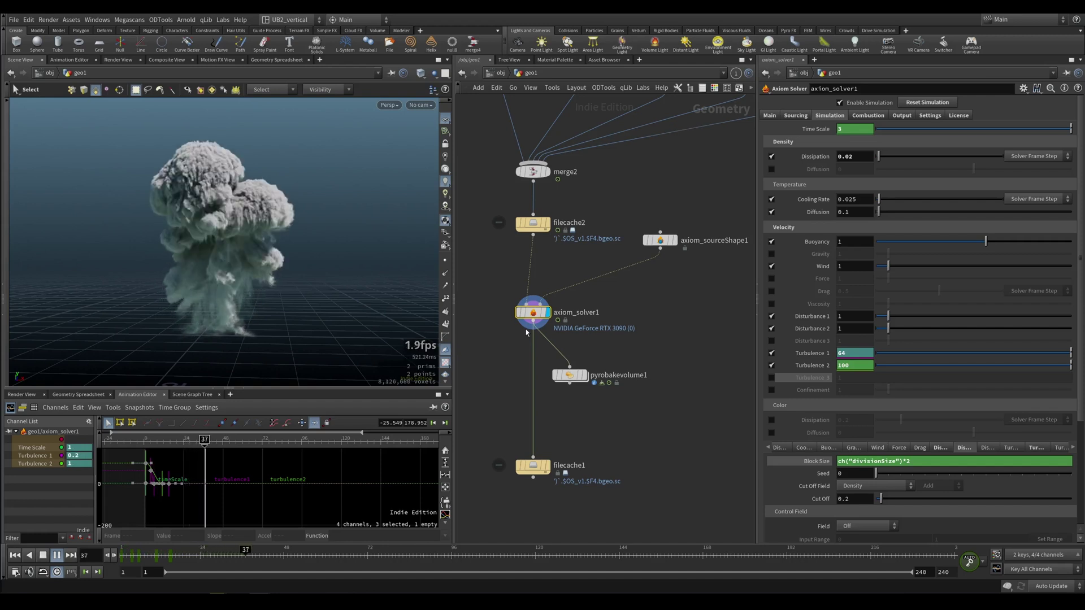
key("Up")
left_click_drag(266, 285, 191, 159, "alt")
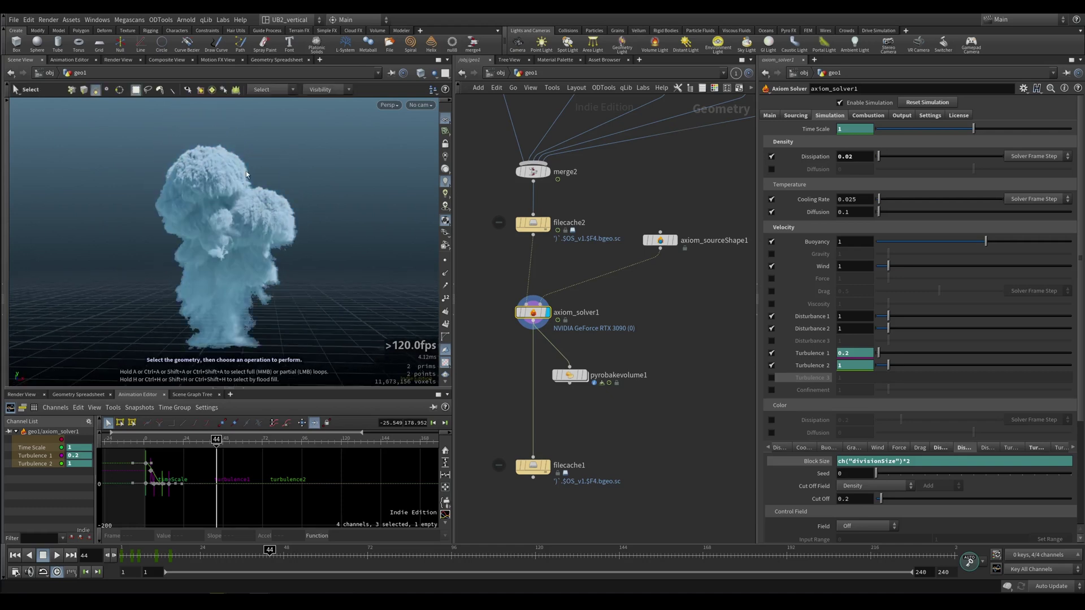
key("Escape")
key("s")
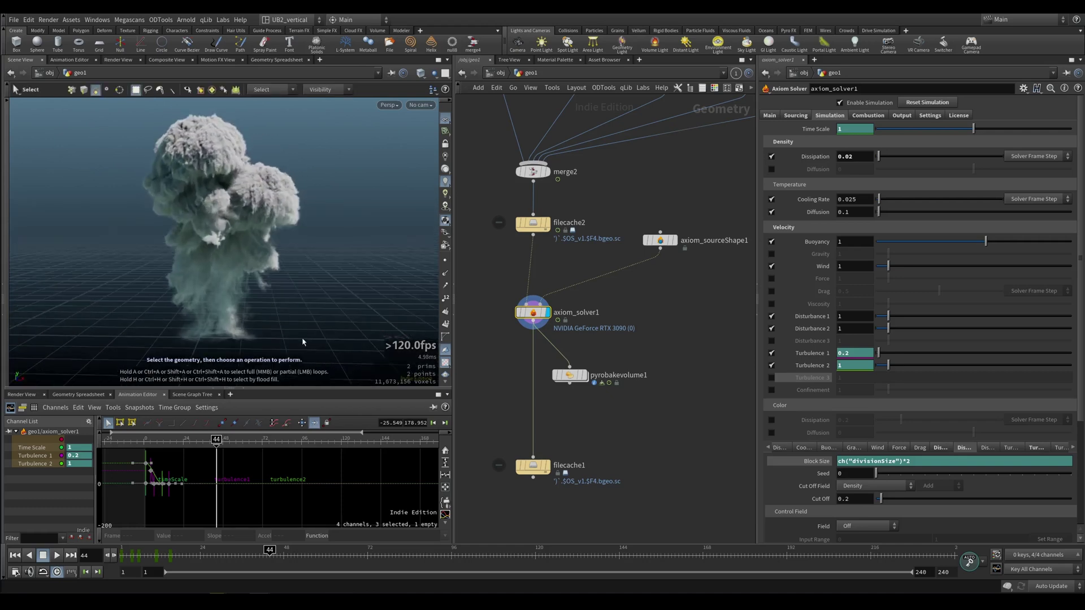
Delete the Turbulence 1 keyframe at frame 15 and rerun the simulation from the first frame.
key("ctrl+Left")
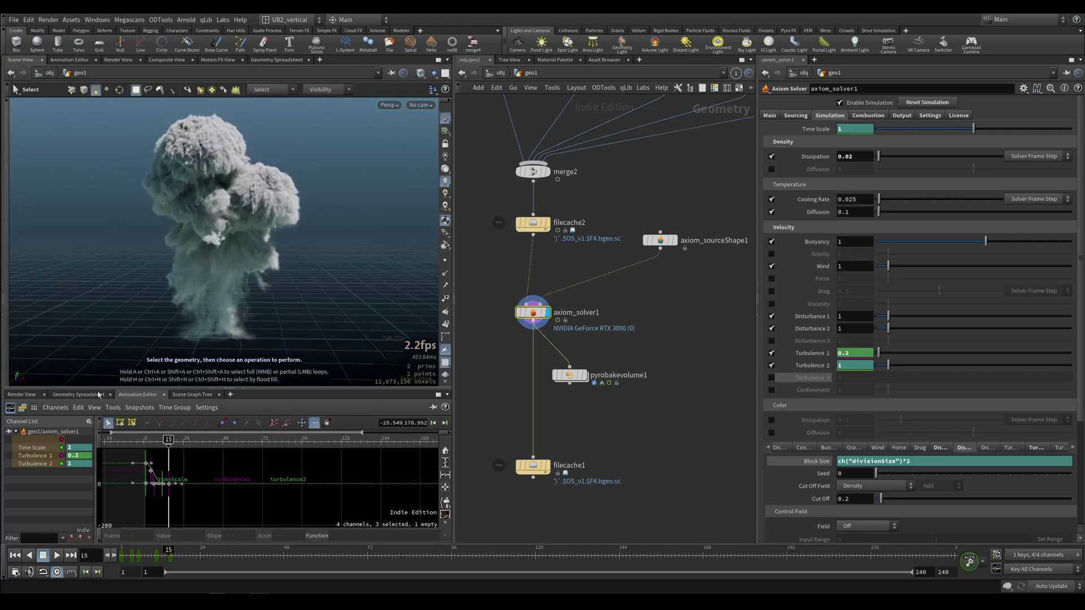
left_click(32, 463)
key("ctrl+Left")
left_click_drag(162, 484, 175, 484)
left_click(34, 456)
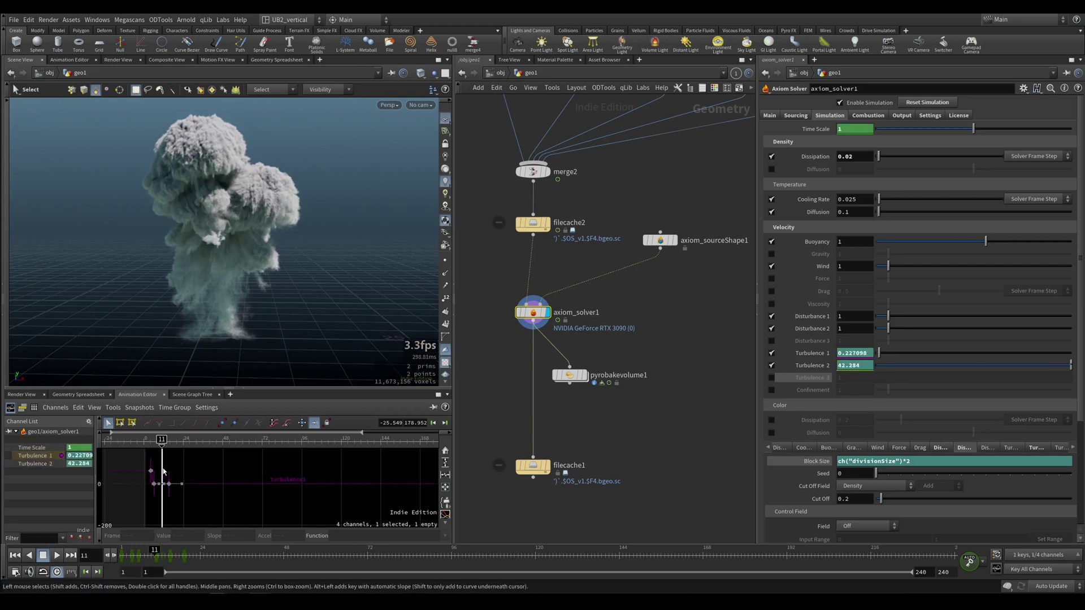
left_click(146, 508)
left_click_drag(171, 508, 160, 491)
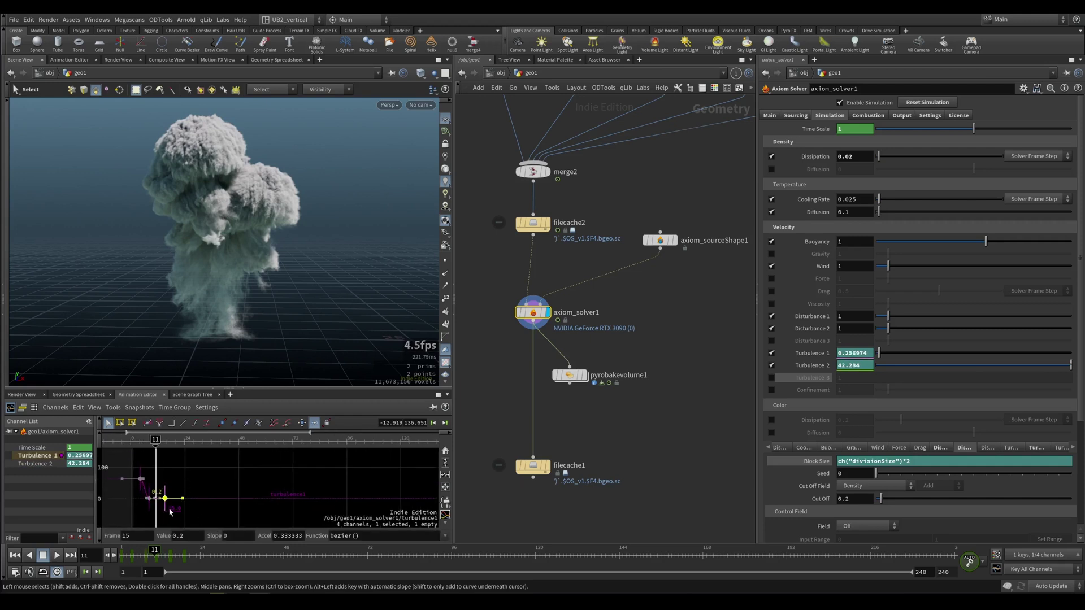
key("Delete")
left_click(149, 500)
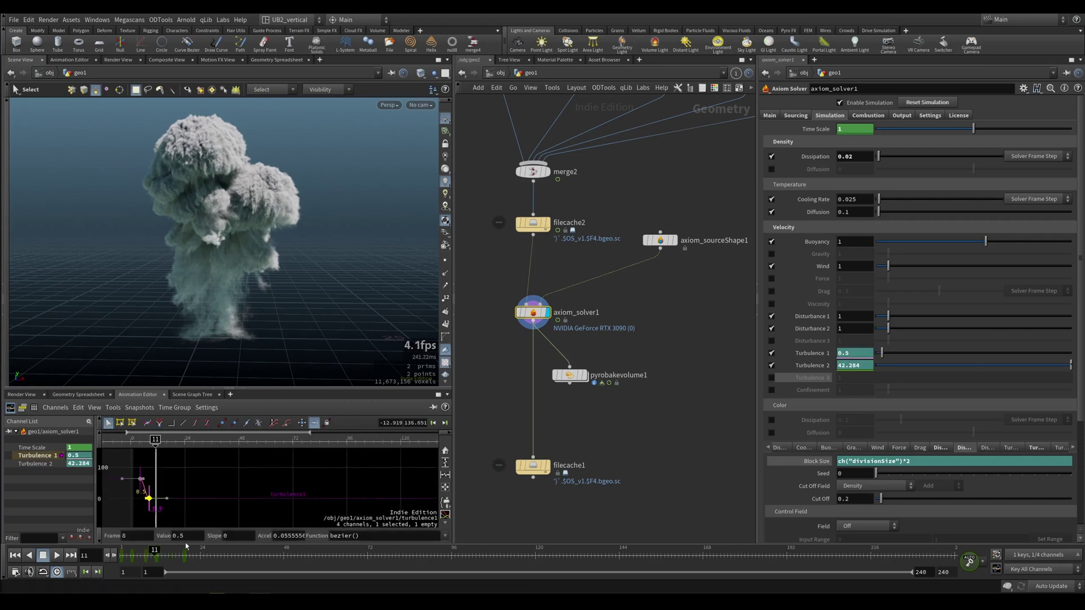
key("ctrl+Up")
key("Up")
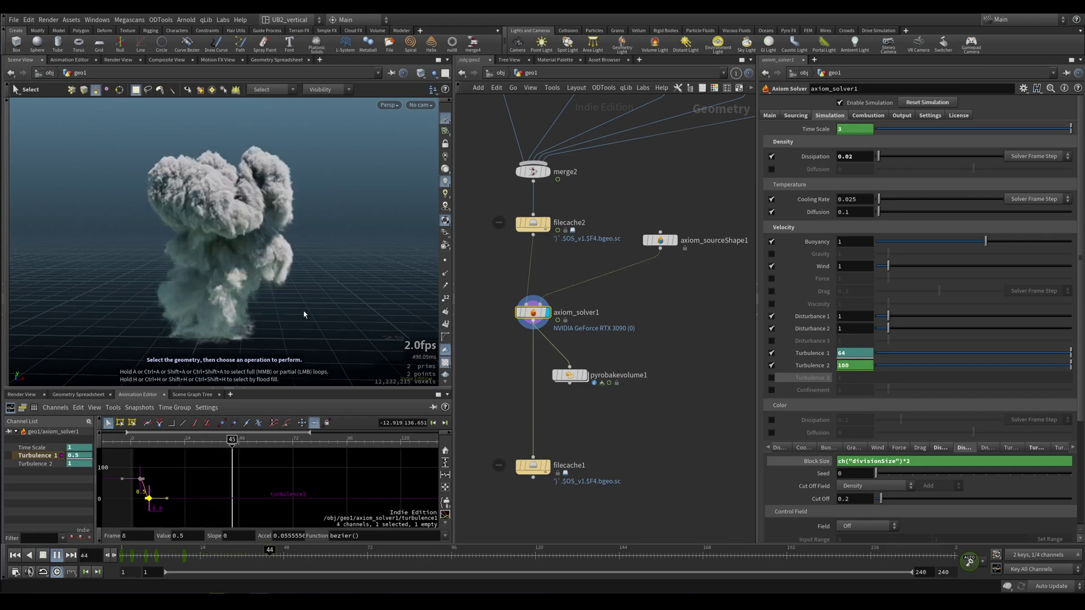
Display filecache1 and save the simulation to disk, interrupting the caching after about frame 68.
left_click_drag(584, 378, 625, 412)
left_click_drag(538, 468, 538, 417)
left_click(547, 414)
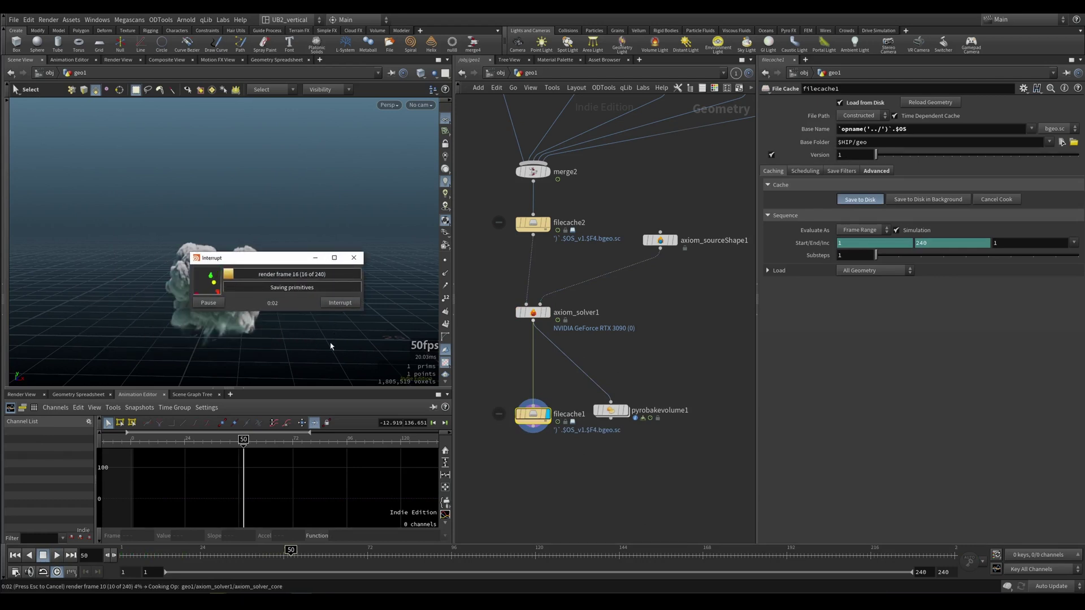
left_click_drag(298, 258, 331, 189)
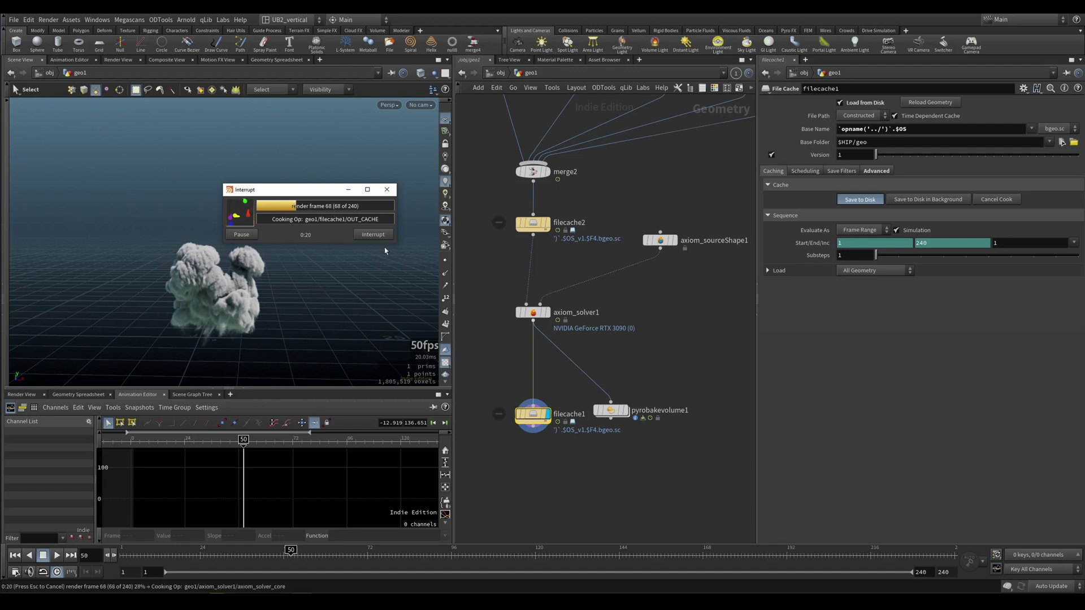
left_click(373, 234)
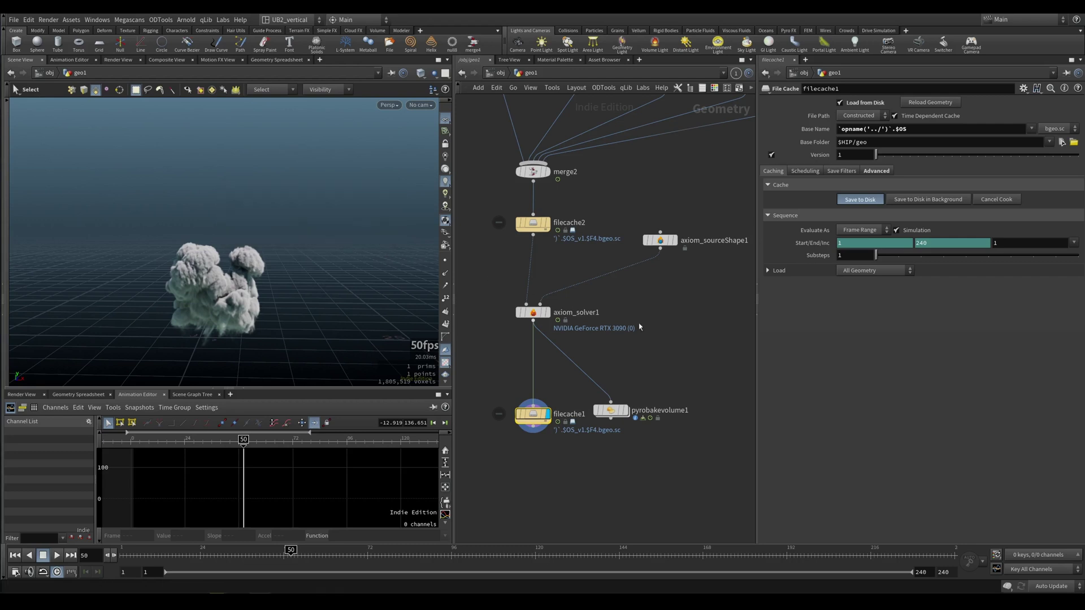
Play back the cached simulation from the first frame to check the explosion's shape.
middle_click_drag(506, 431, 485, 399)
key("Up")
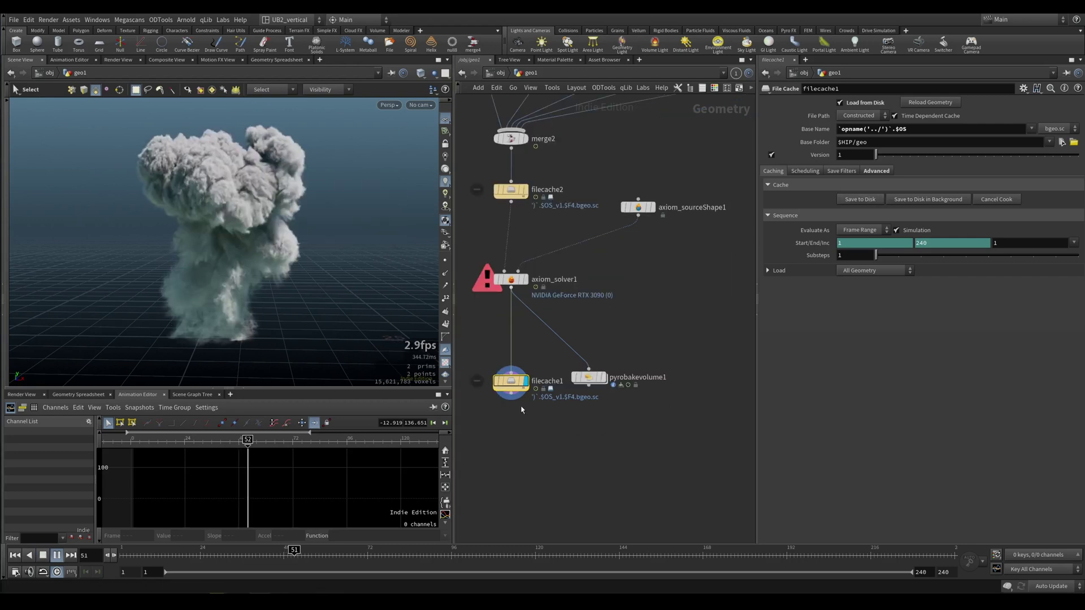
key("Up")
left_click_drag(259, 254, 275, 252, "alt")
key("ctrl+Up")
key("Up")
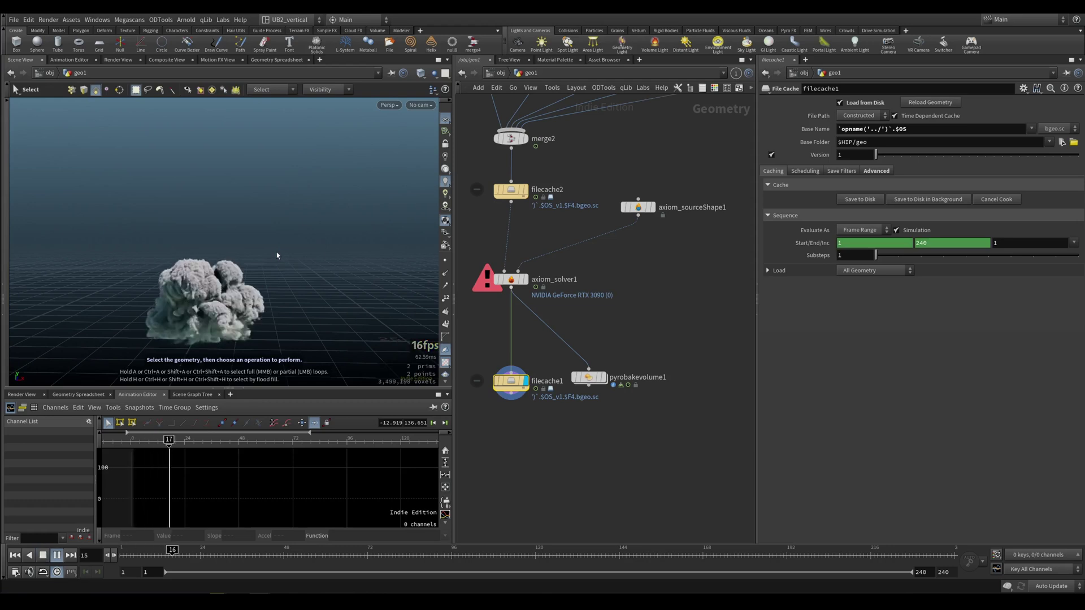
key("Up")
Feed pyrobakevolume1 from filecache1 and display it while playing the shaded explosion through to frame 44.
left_click_drag(589, 378, 512, 394)
key("r")
left_click(588, 447)
key("Up")
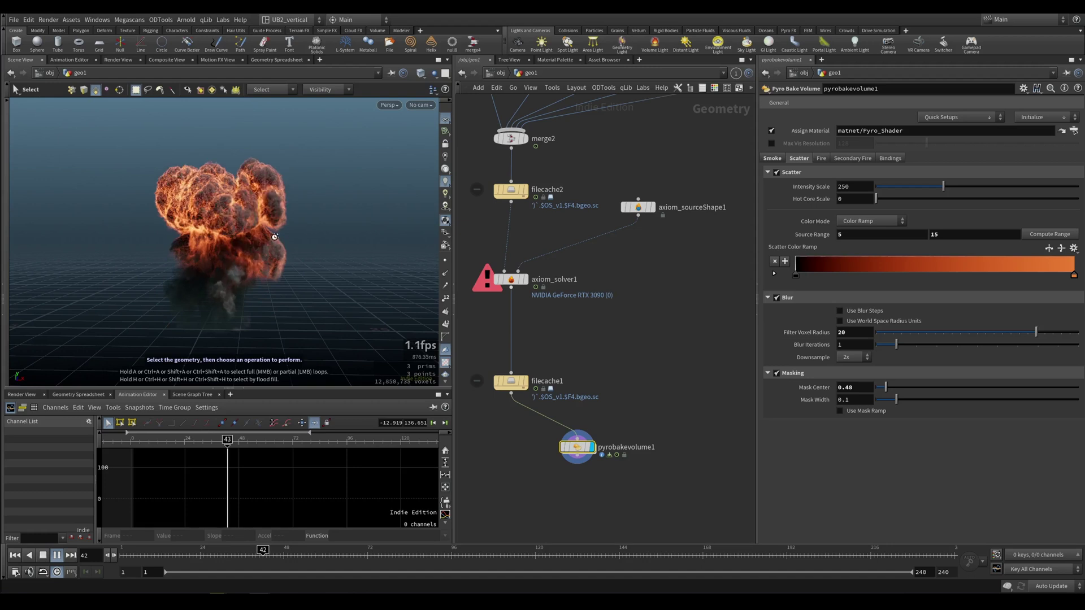
Render a viewport flipbook of frames 1 to 70 and frame the image in MPlay.
key("alt+f")
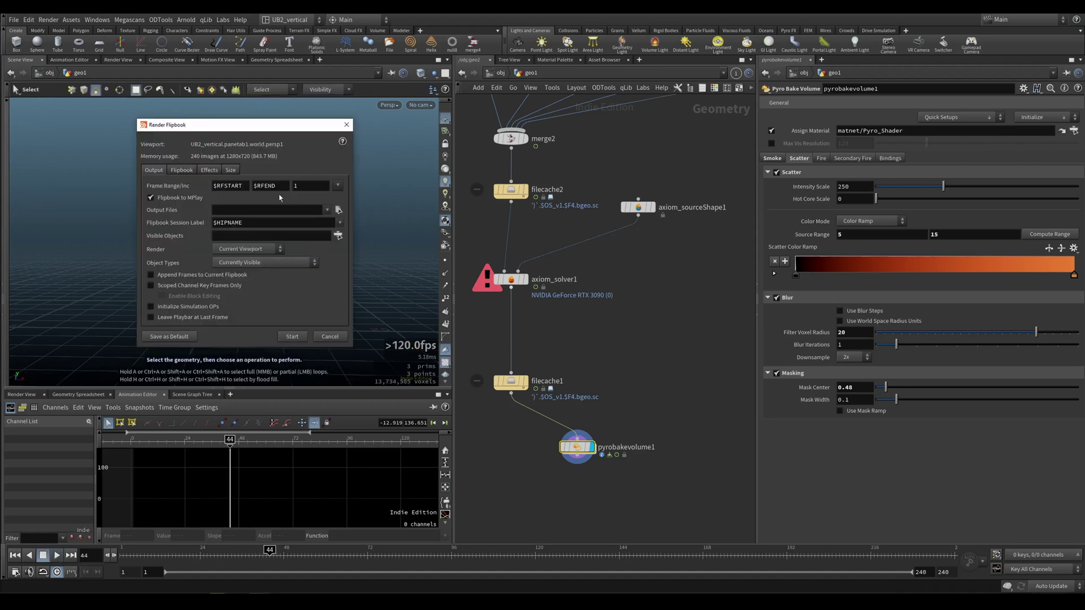
left_click(293, 338)
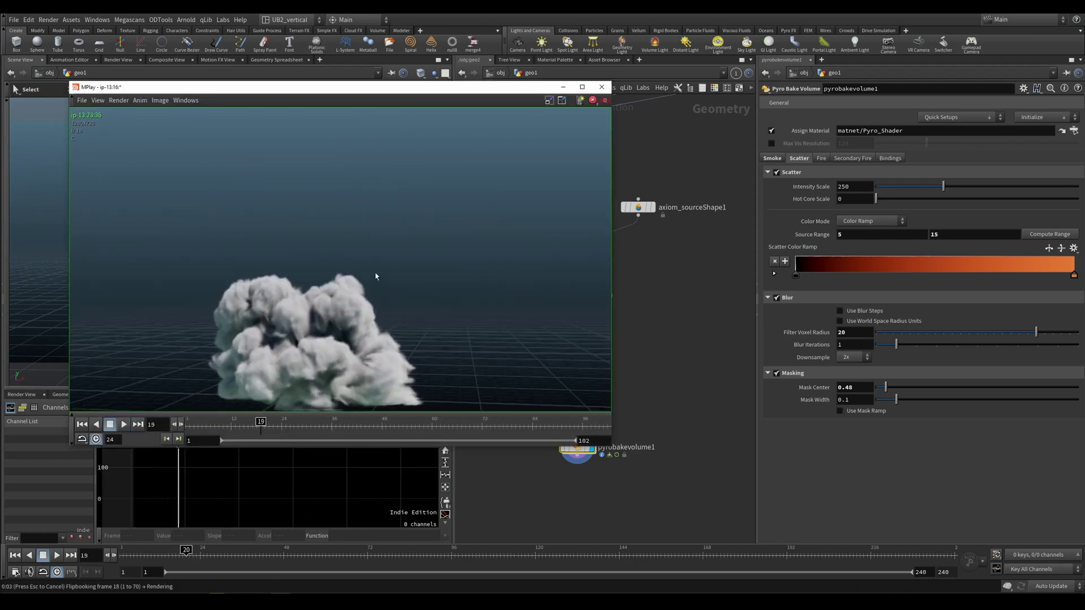
right_click_drag(406, 311, 391, 322)
scroll(390, 322, "up", 1)
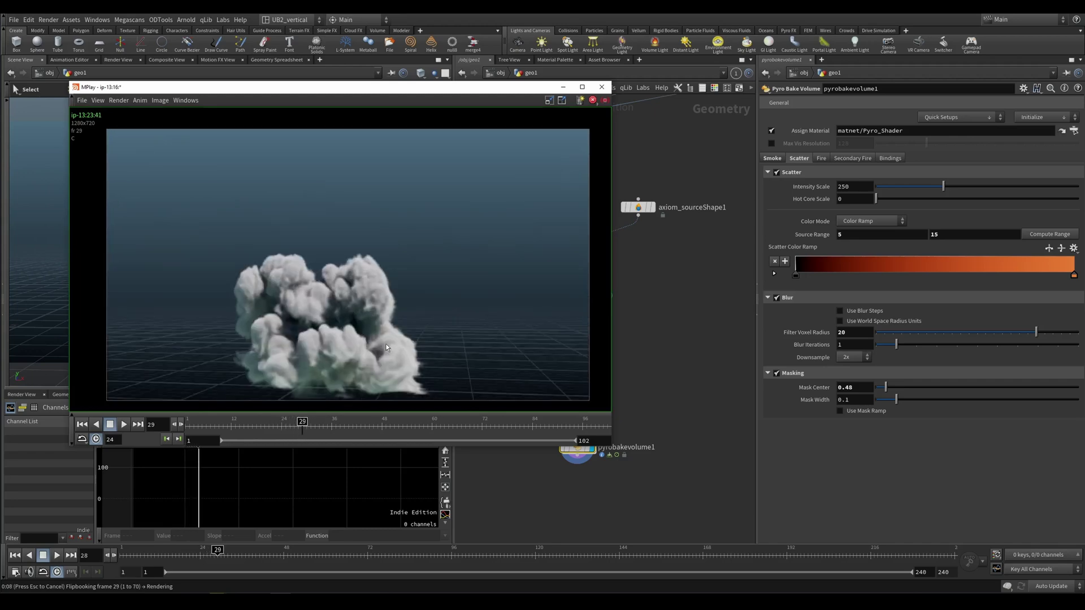
scroll(368, 317, "up", 1)
middle_click_drag(380, 310, 375, 308)
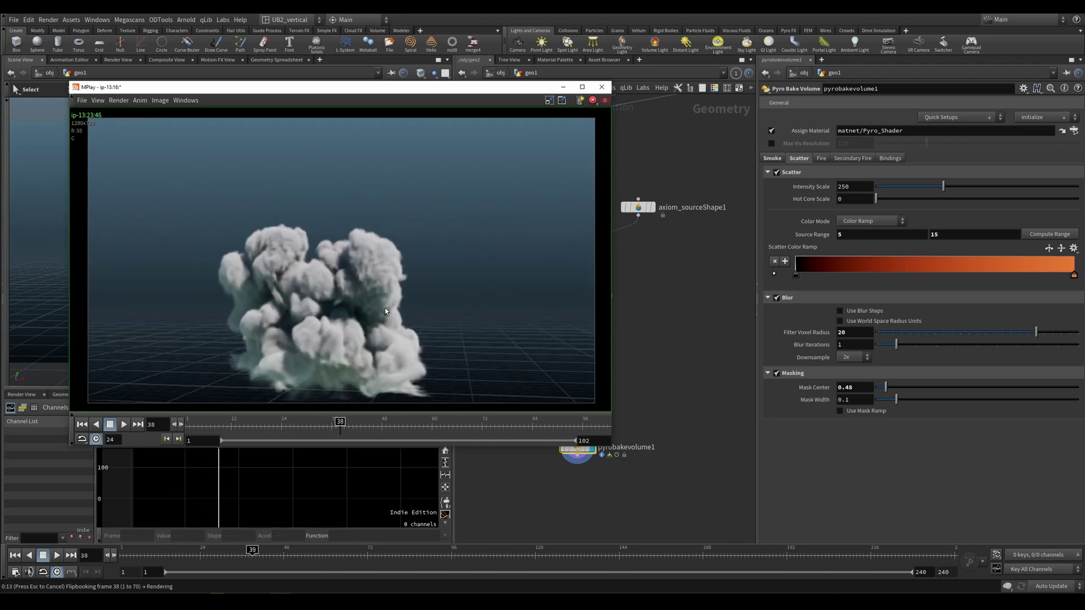
Play the flipbook's rendered frames from the beginning to review the shaded explosion.
left_click(189, 428)
key("Up")
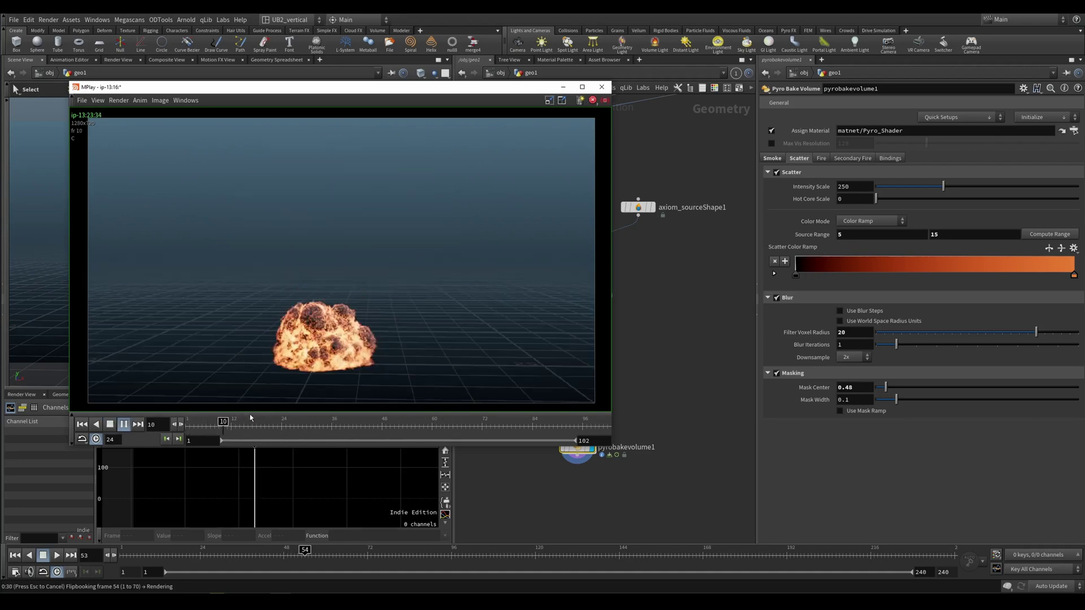
left_click_drag(225, 431, 170, 434)
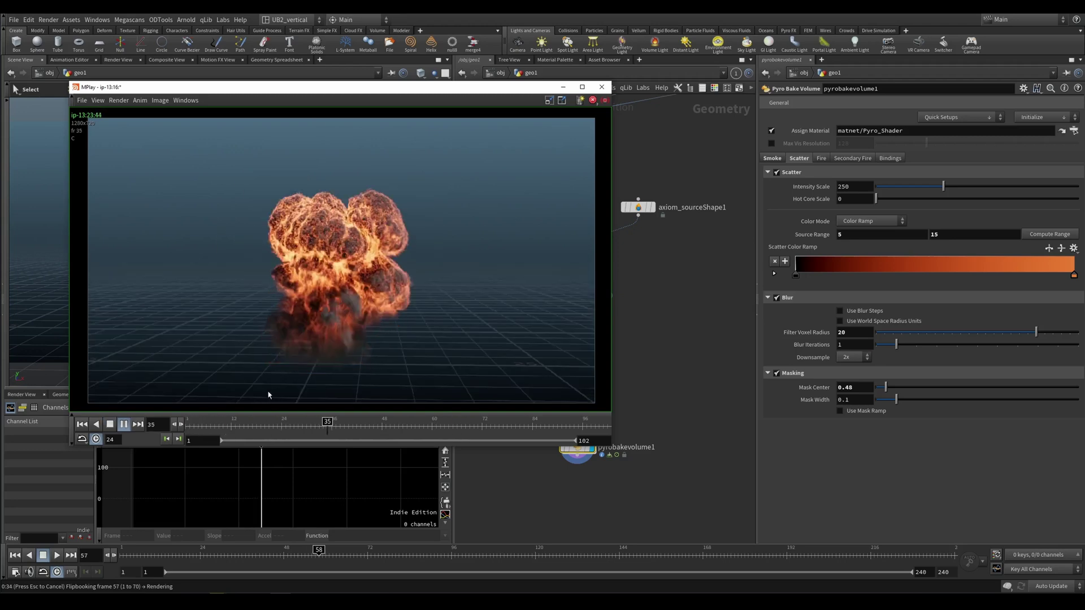
Add a Retime node fed from filecache1 and display its result.
left_click(508, 493)
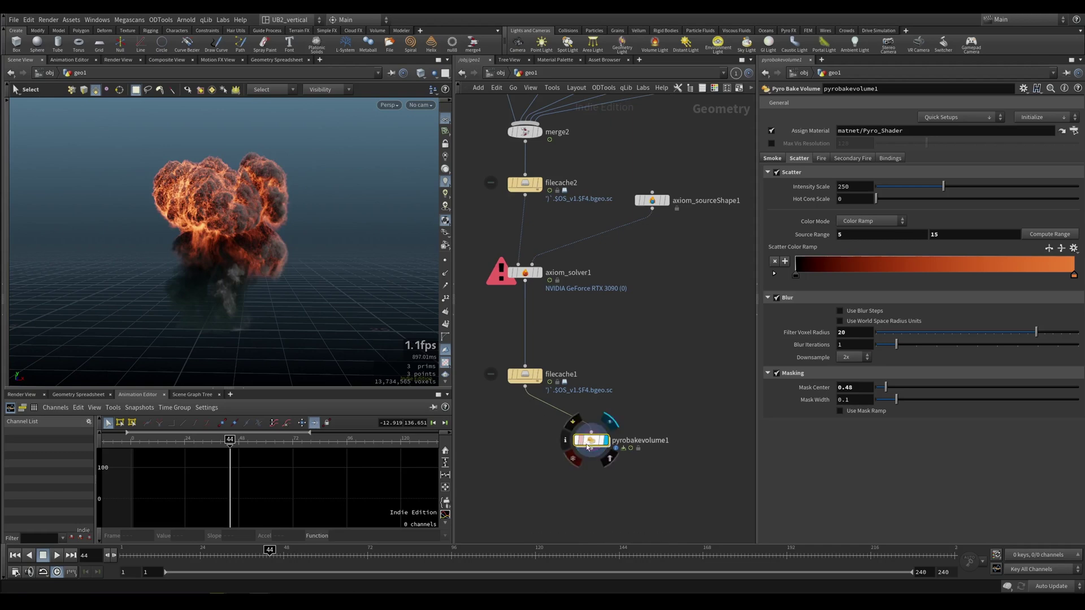
middle_click_drag(586, 442, 590, 399)
key("Tab")
type("ret")
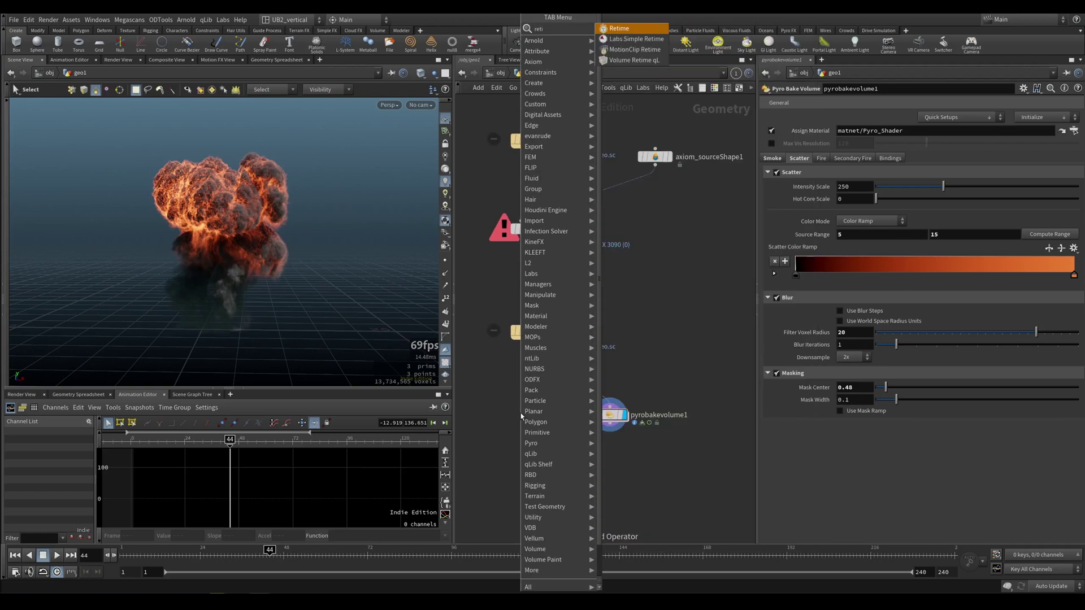
key("Return")
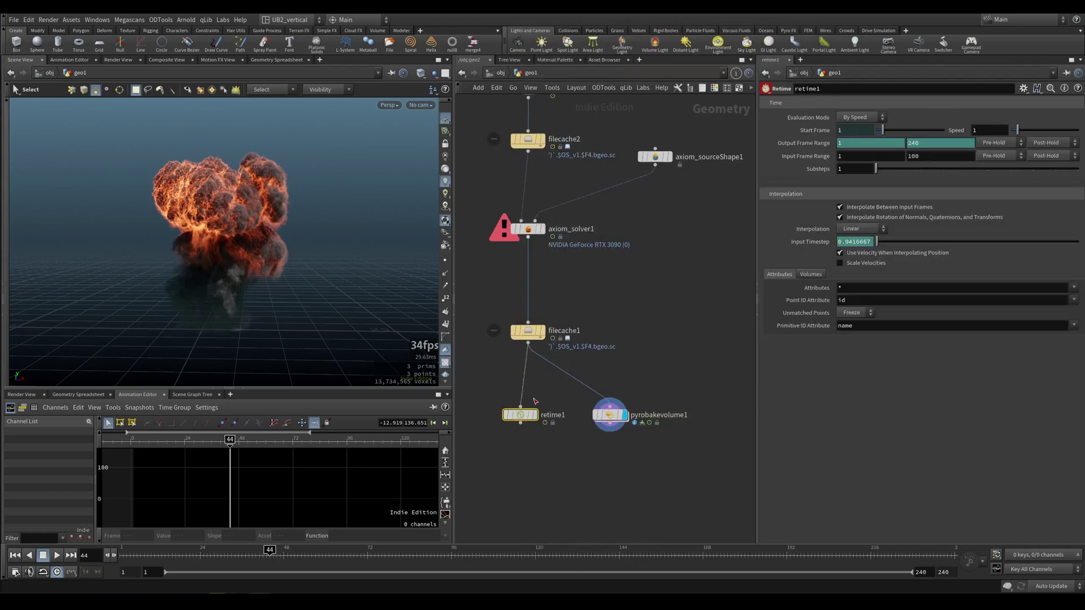
key("r")
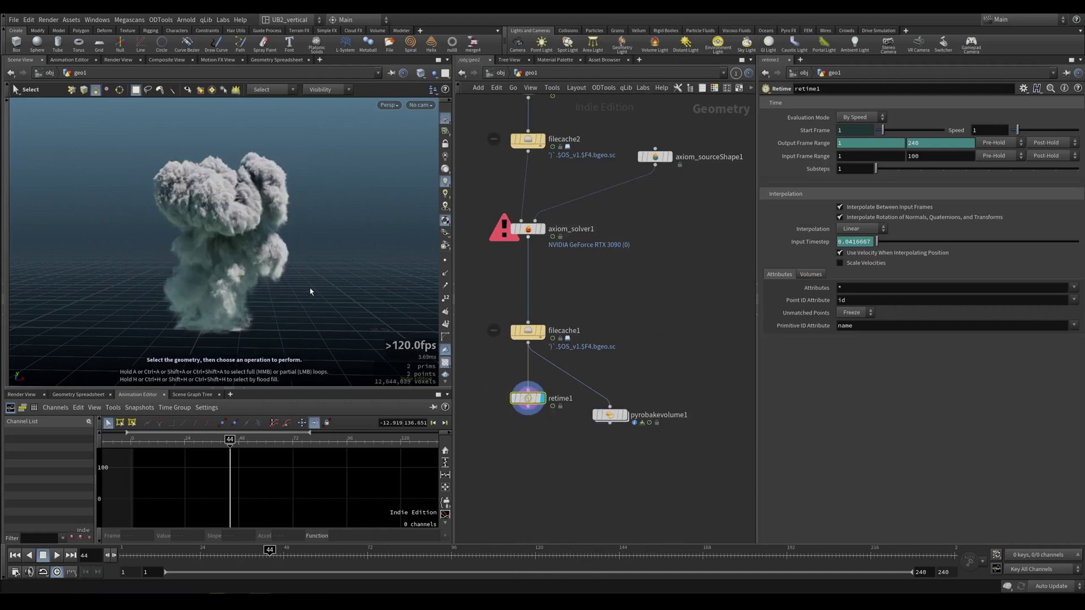
Keyframe retime1's Speed from 2 at the first frame to 1 at frame 16 and play the retimed explosion.
key("ctrl+Left")
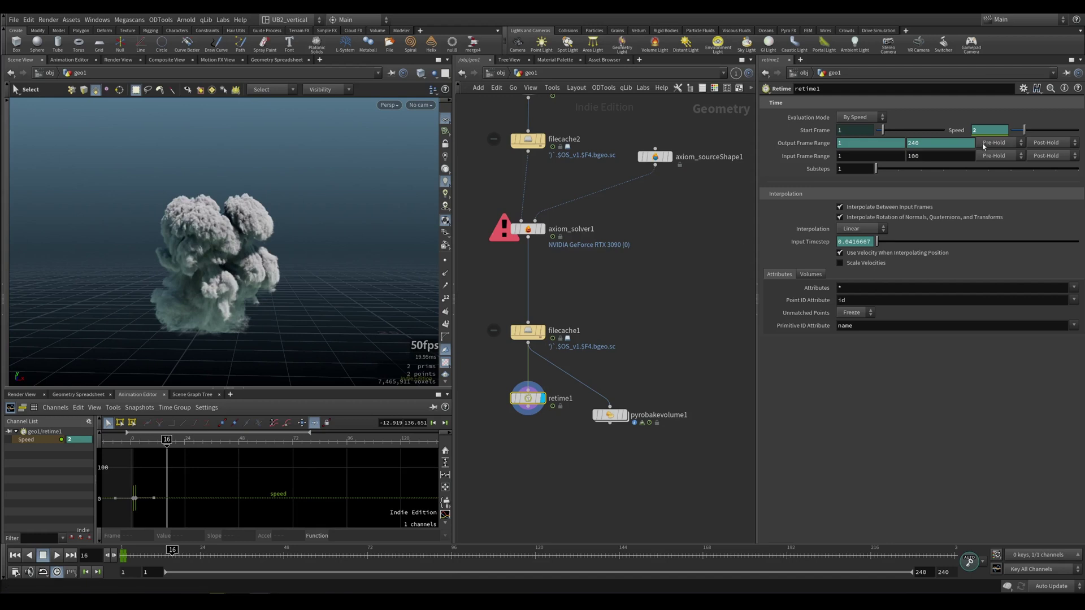
key("Return")
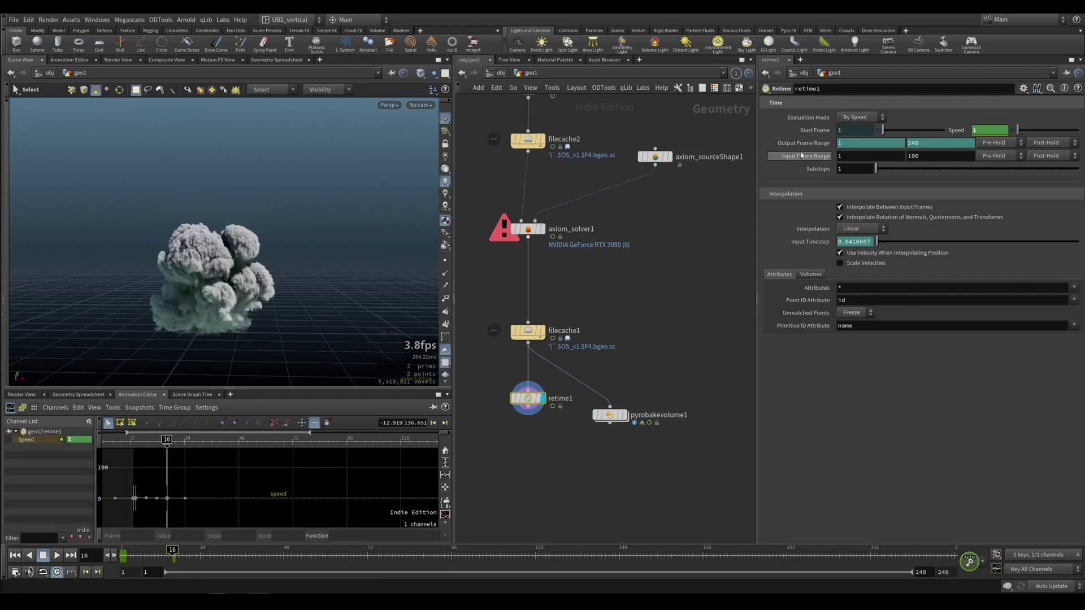
key("ctrl+Up")
key("Up")
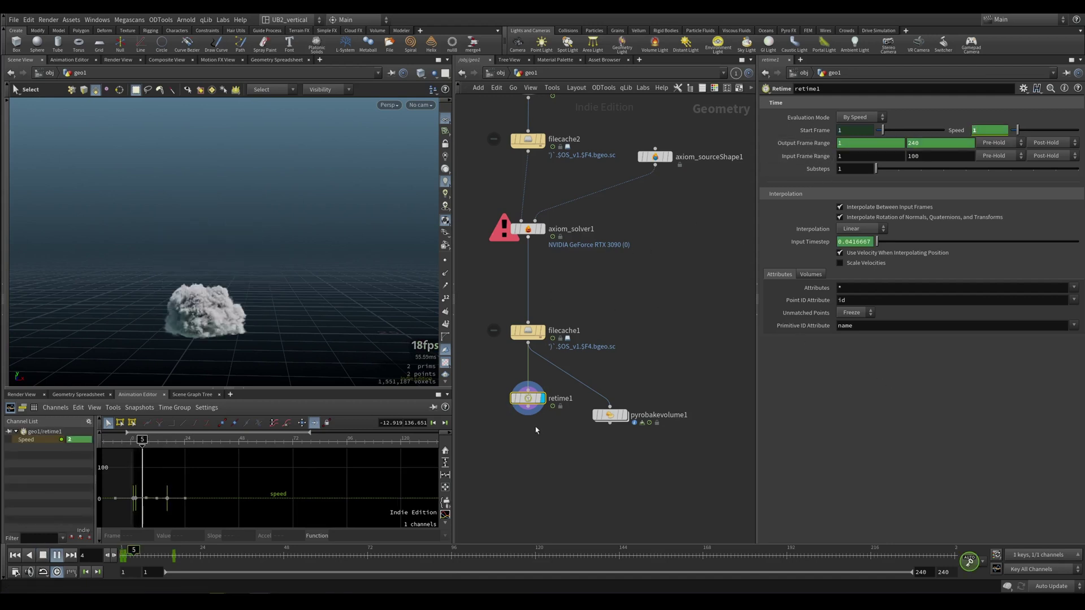
key("Up")
Link retime1's Input Frame Range to its Output Frame Range with relative channel references.
right_click(805, 148)
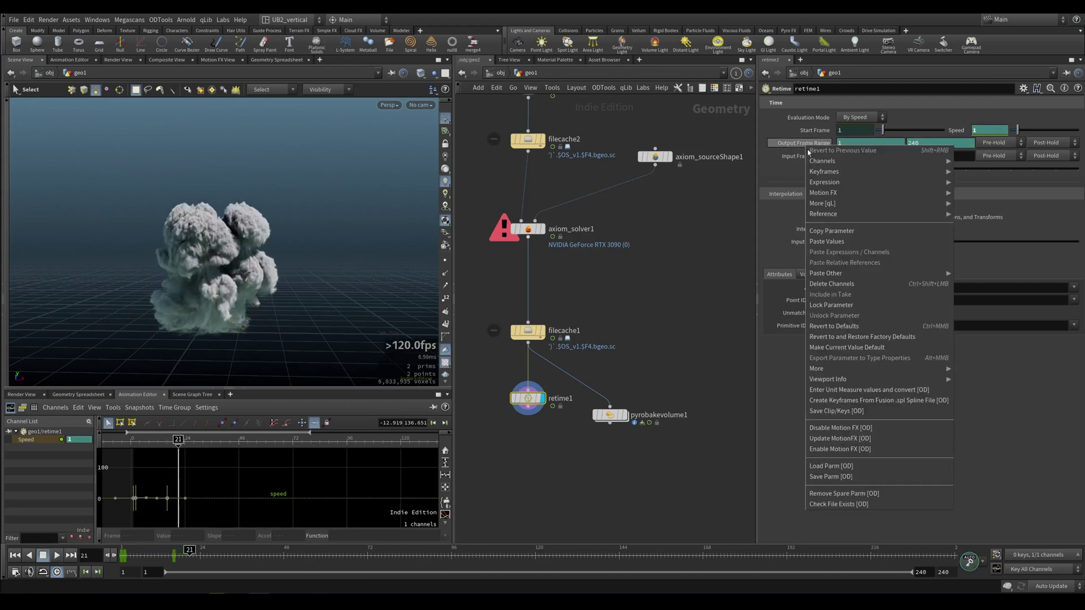
left_click(826, 232)
right_click(816, 156)
left_click(844, 272)
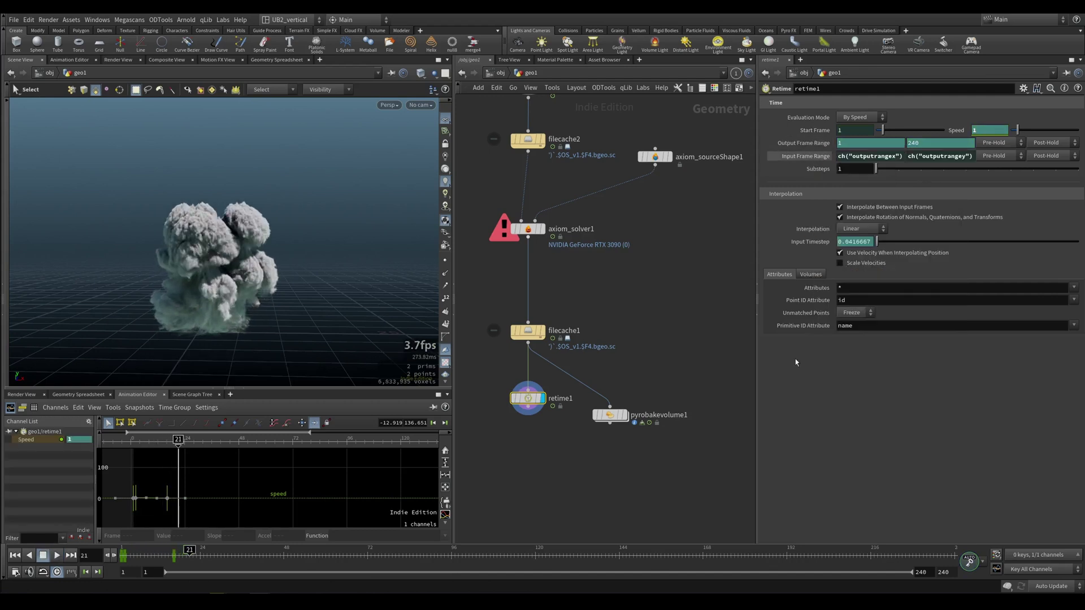
Flipbook the retimed explosion over frames 1 to 70, scrub and play the rendered frames, and stop the render.
key("ctrl+Up")
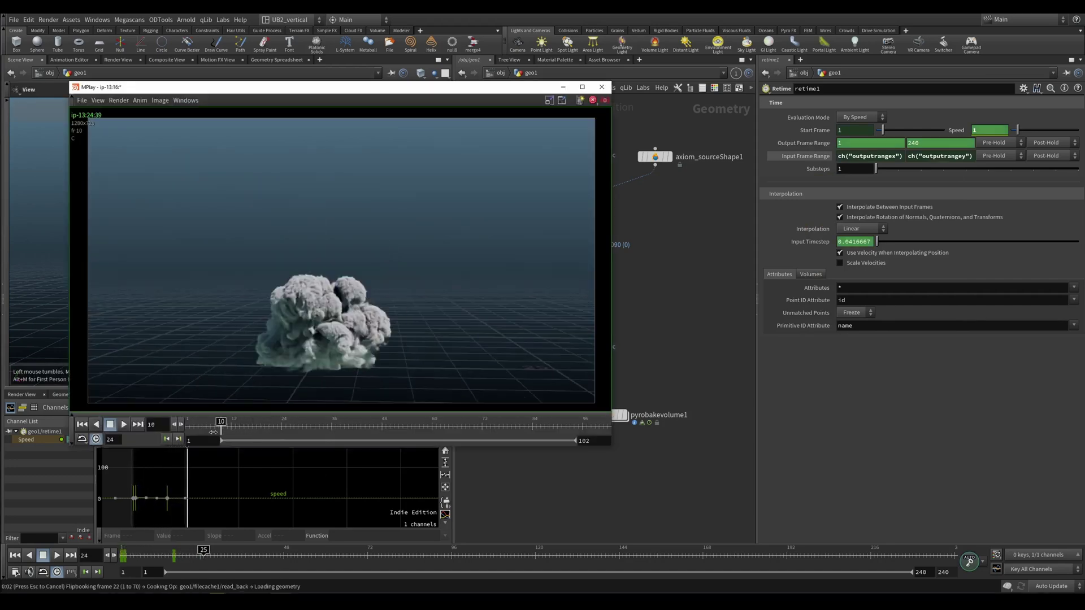
left_click(217, 435)
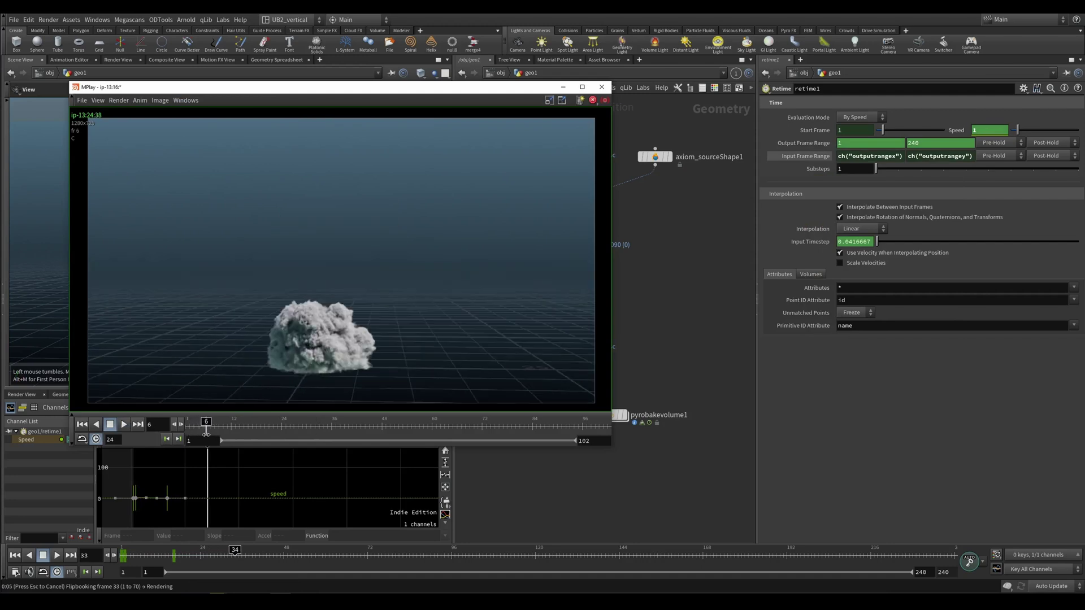
left_click_drag(217, 434, 192, 435)
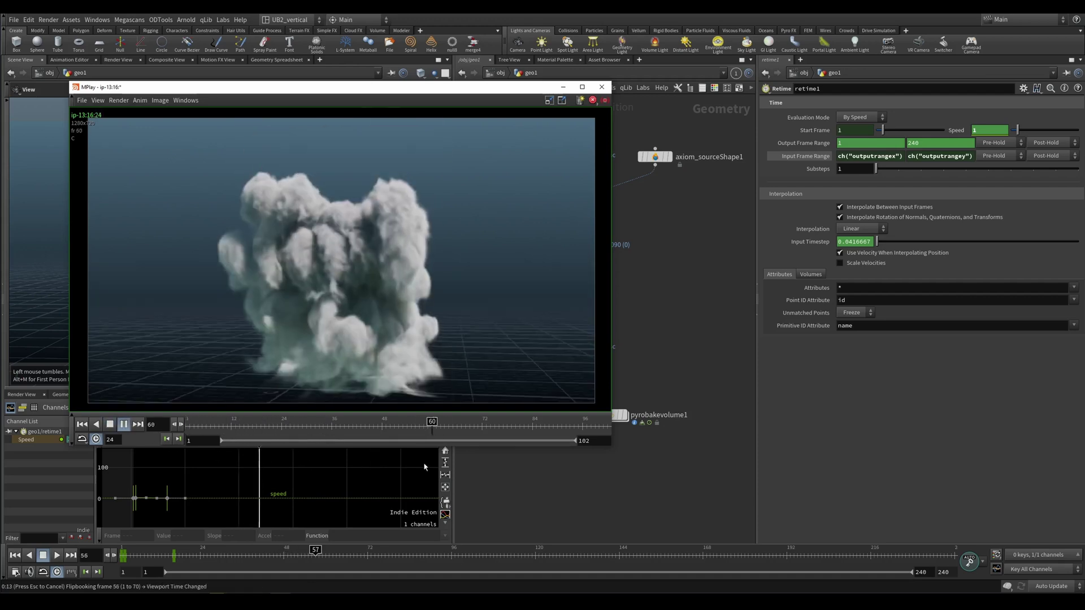
key("Escape")
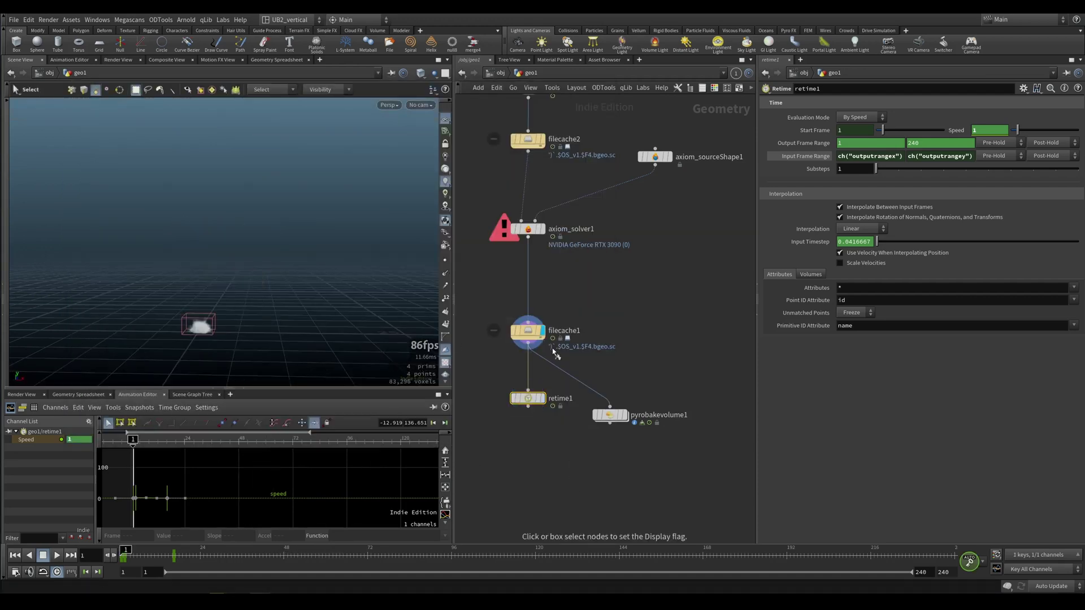
Display filecache1, move retime1 further below it, and play back the cached explosion.
left_click(527, 333)
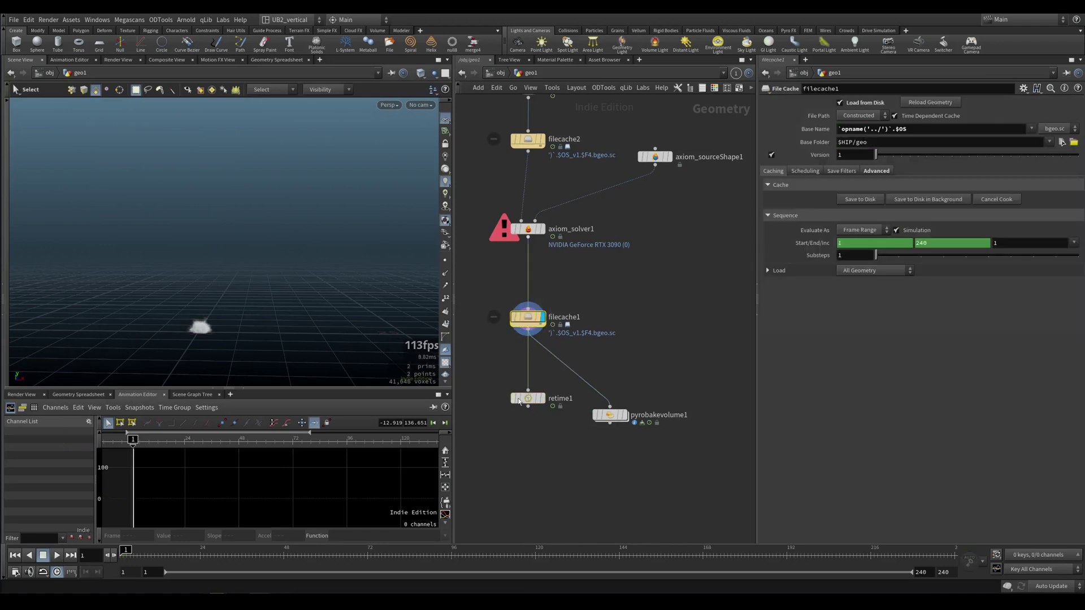
left_click_drag(527, 391, 528, 450)
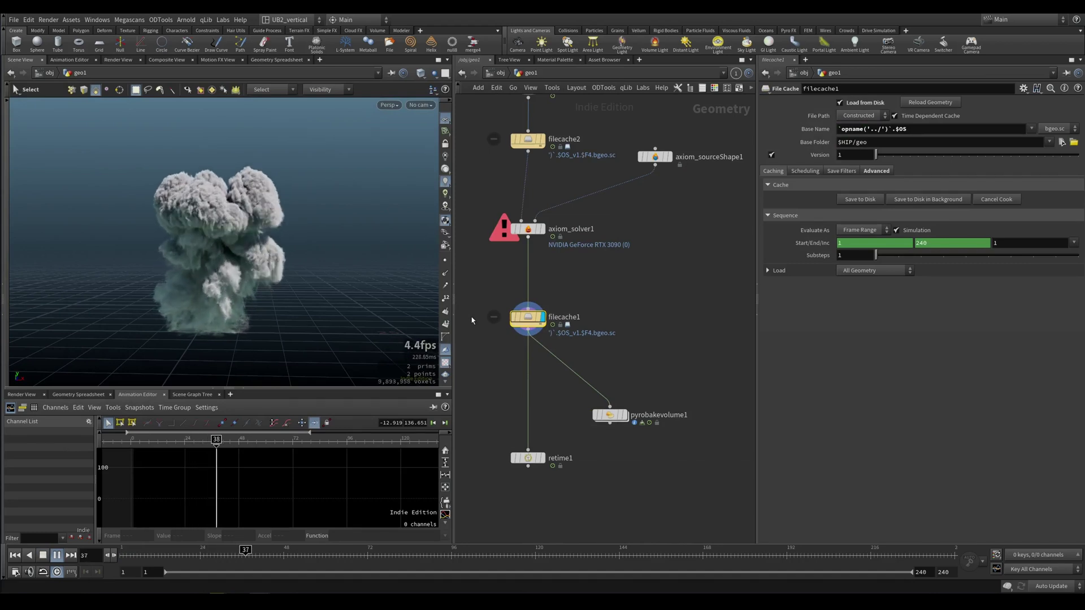
key("Up")
middle_click_drag(252, 296, 244, 313, "alt")
scroll(562, 274, "up", 1)
Wire a copy of axiom_solver1 to the same inputs, display the copy, and bring up its main solver settings.
middle_click_drag(563, 274, 566, 327)
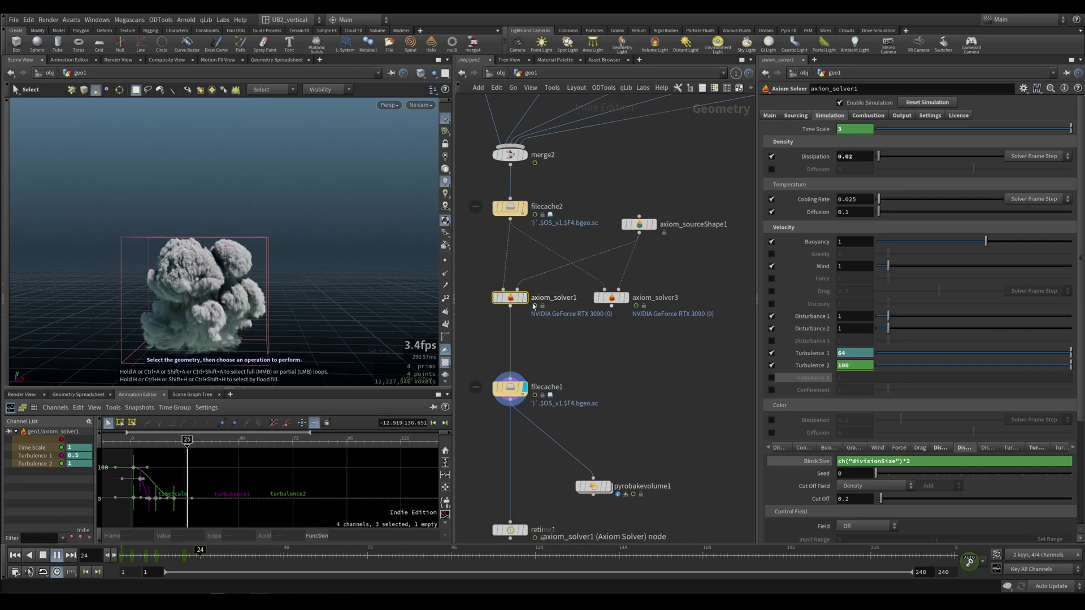
key("Up")
key("w")
key("w")
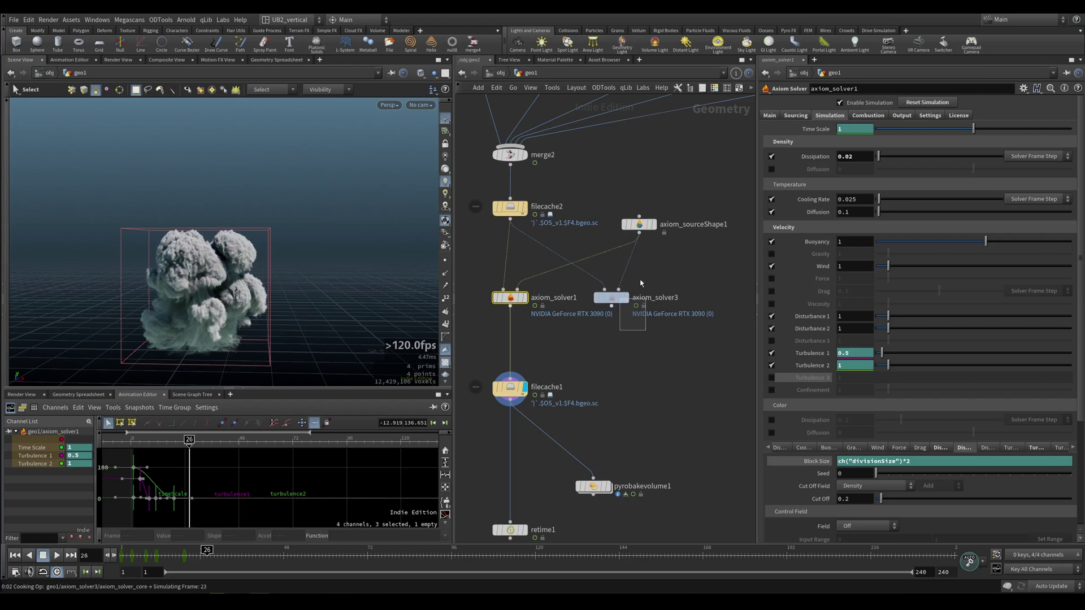
left_click(772, 115)
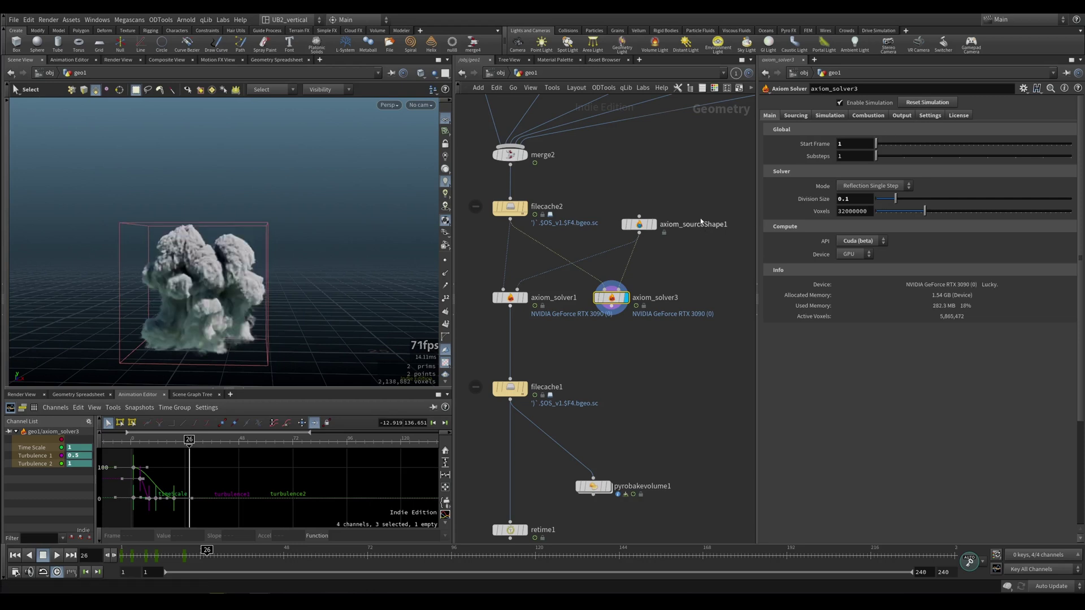
Play axiom_solver3's simulation to frame 44 and inspect it against filecache1.
middle_click_drag(695, 222, 697, 214)
left_click(518, 289)
left_click(613, 289)
key("s")
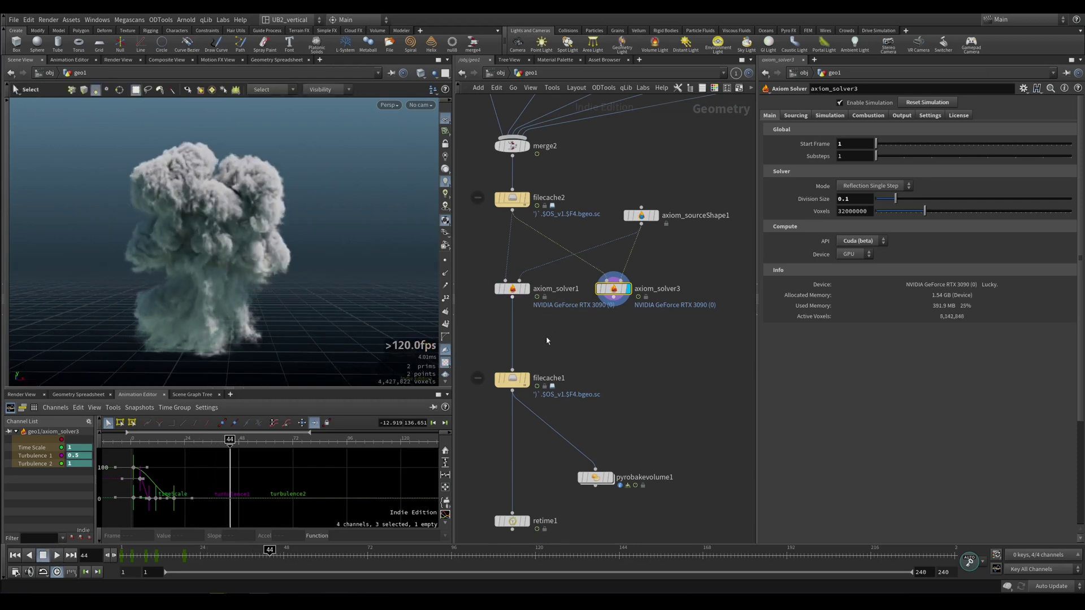
left_click(512, 379)
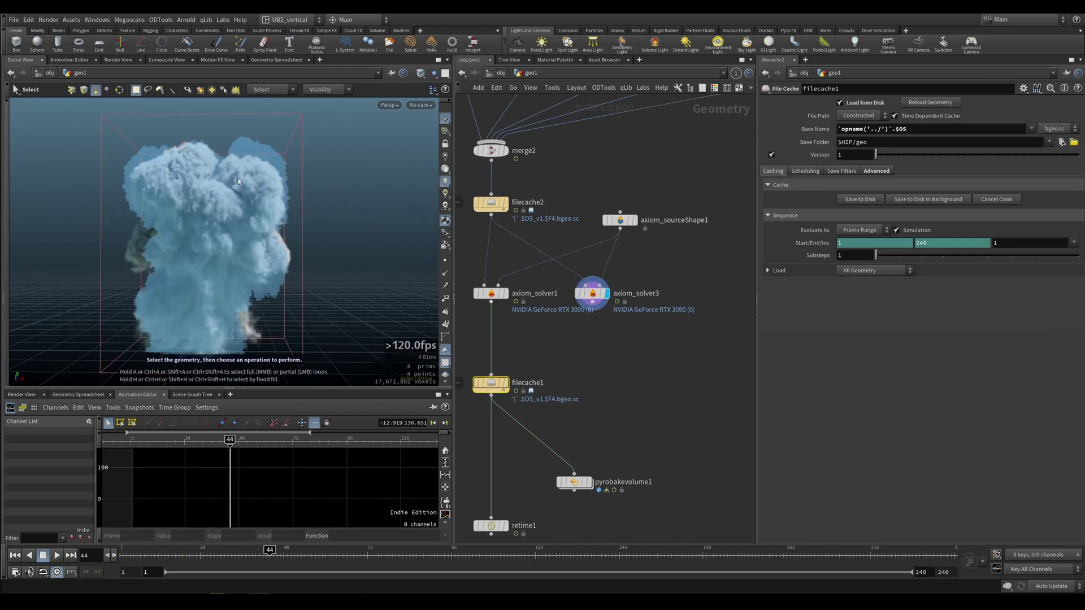
key("r")
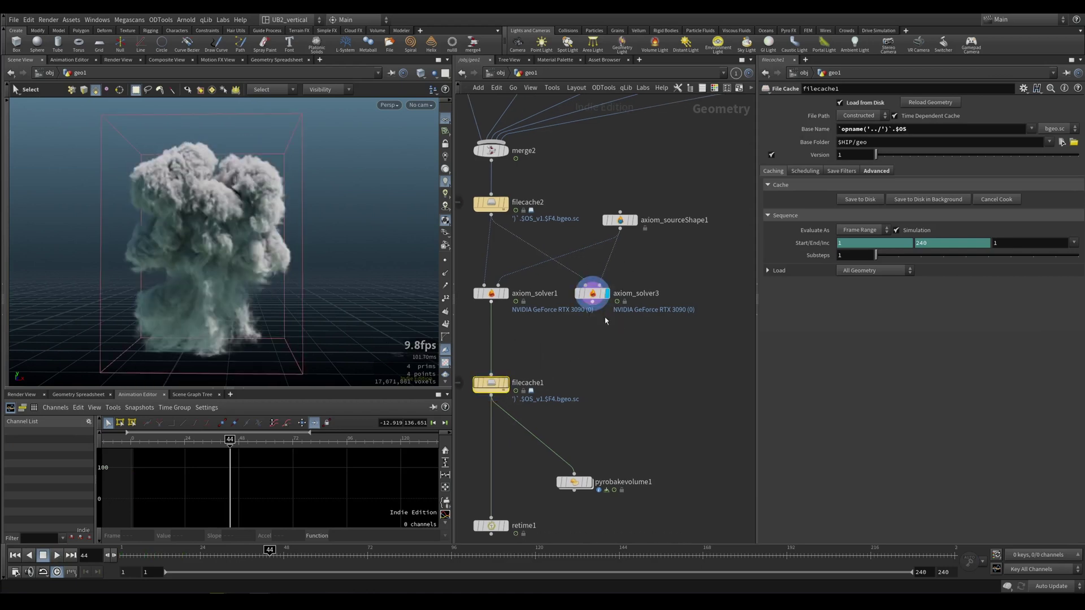
left_click_drag(298, 276, 276, 261, "alt")
Replay axiom_solver3 from the first frame to frame 23 and alternate the display between filecache1 and the solver.
key("ctrl+Up")
key("Up")
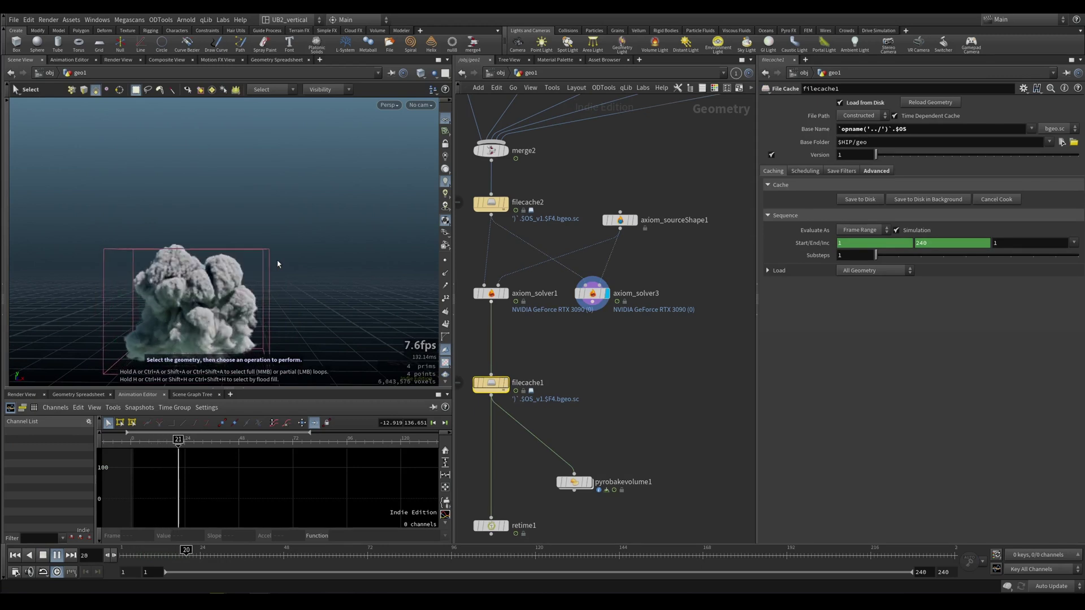
key("Up")
left_click_drag(563, 351, 479, 424)
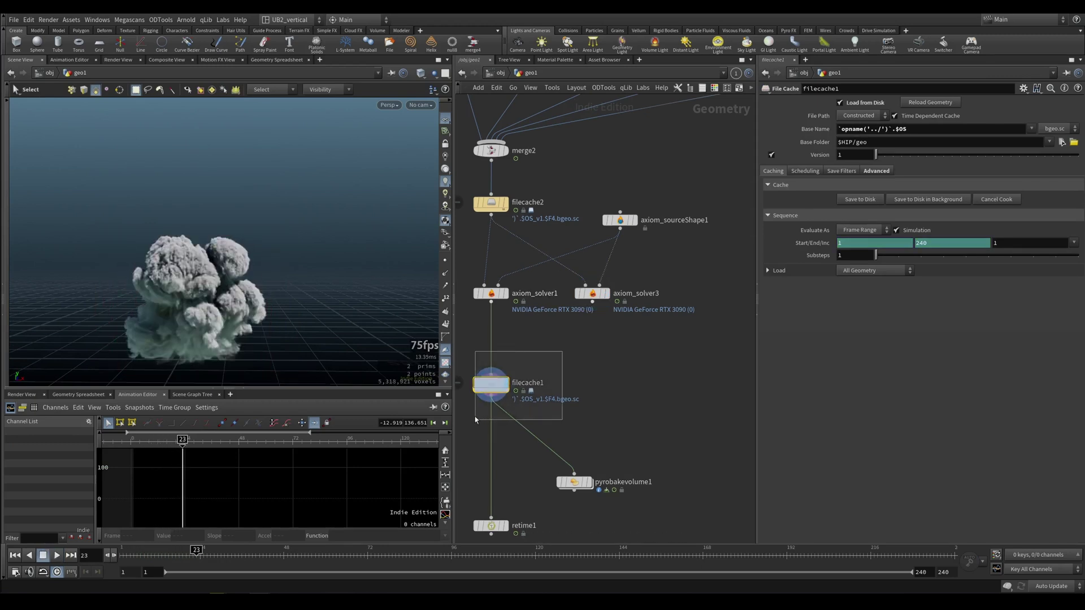
key("r")
key("r")
key("r")
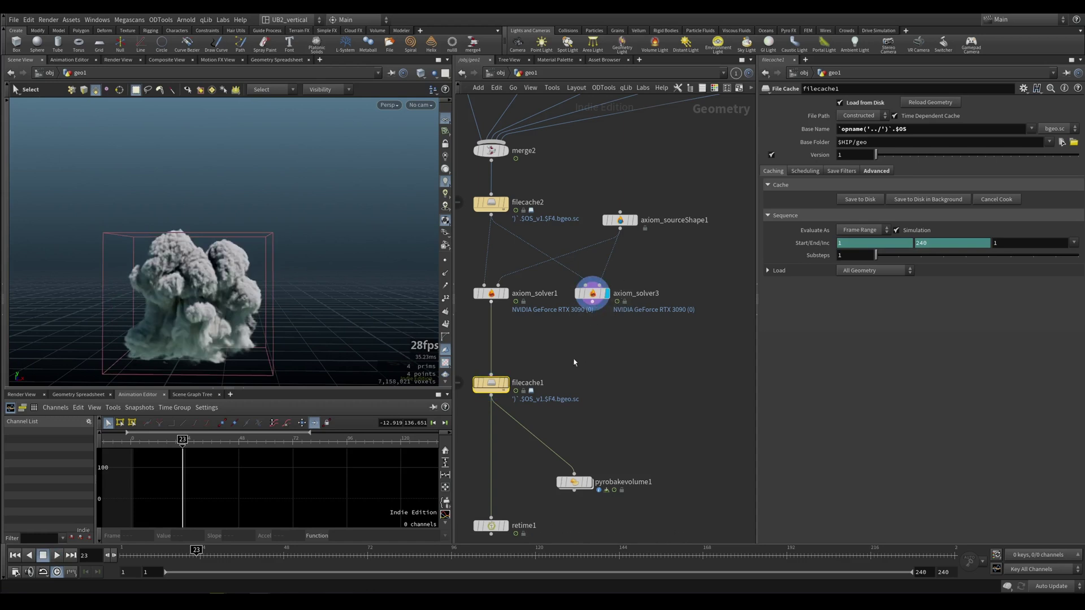
Select axiom_solver3 and play its simulation through to frame 71 to check the late explosion shape.
left_click(601, 292)
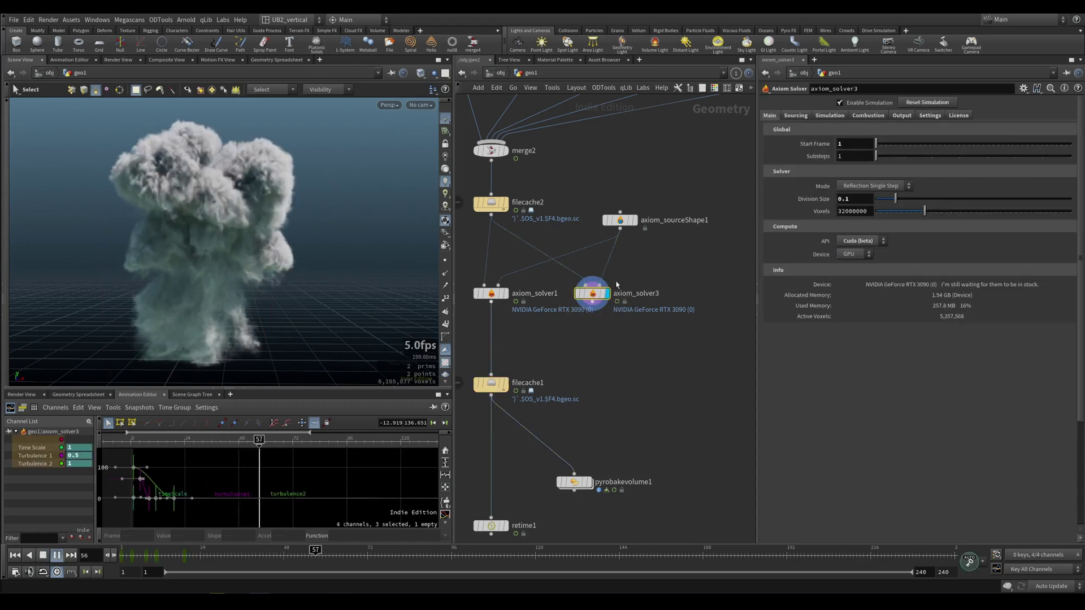
key("Up")
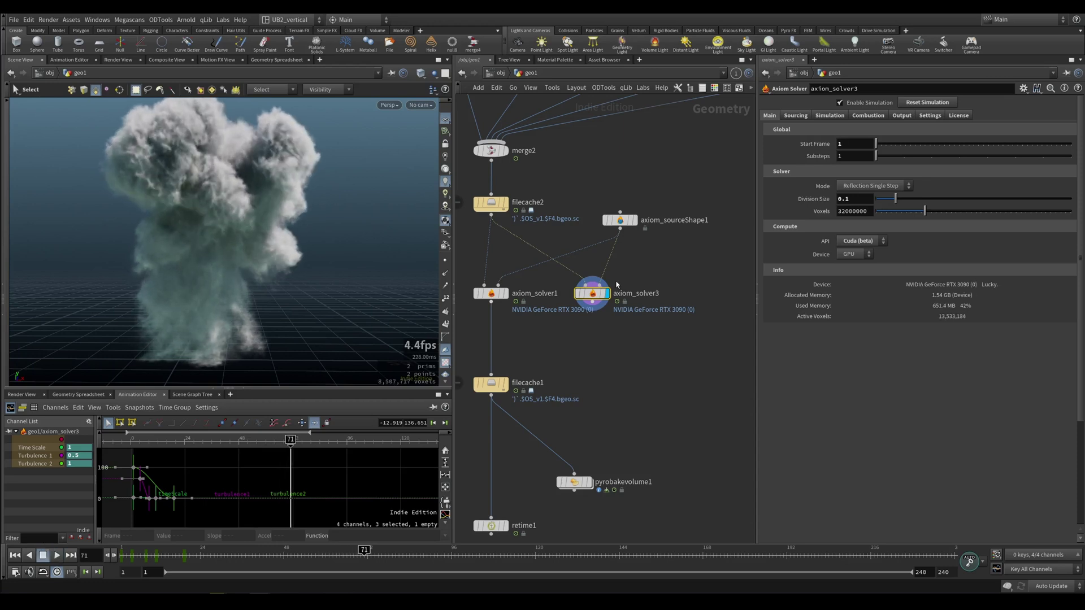
right_click_drag(316, 367, 404, 346, "alt")
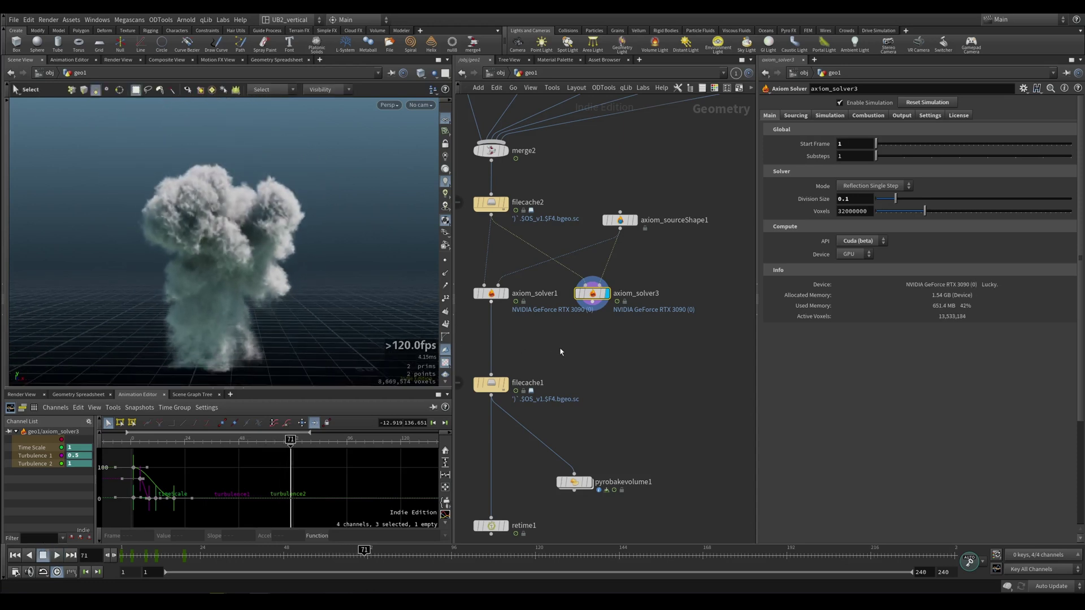
Replay axiom_solver3's simulation from the first frame several times, stopping at frame 35.
key("ctrl+Left")
key("Up")
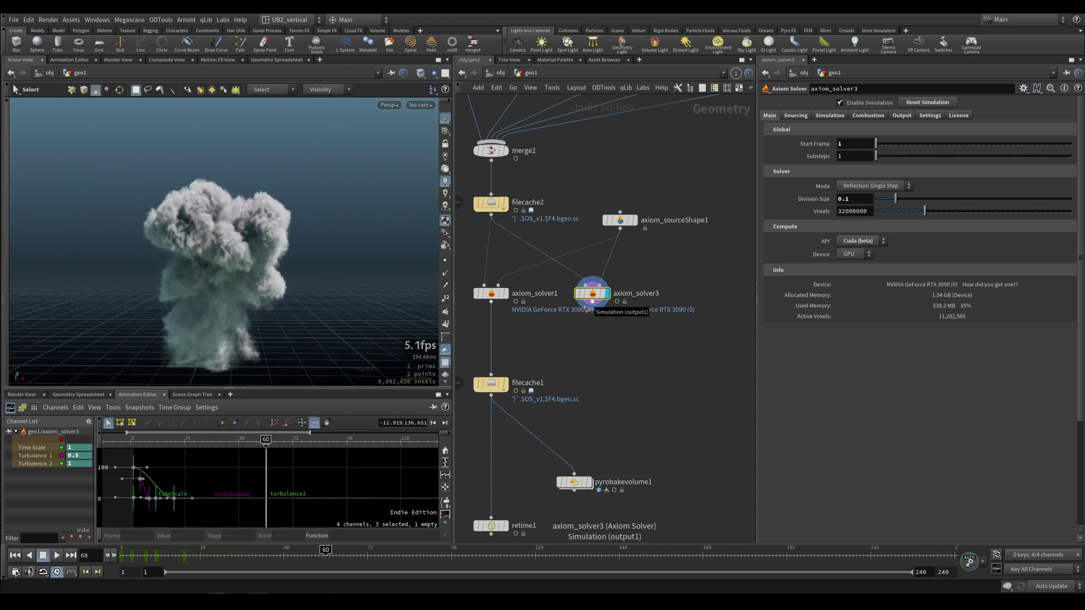
key("ctrl+Left")
key("Up")
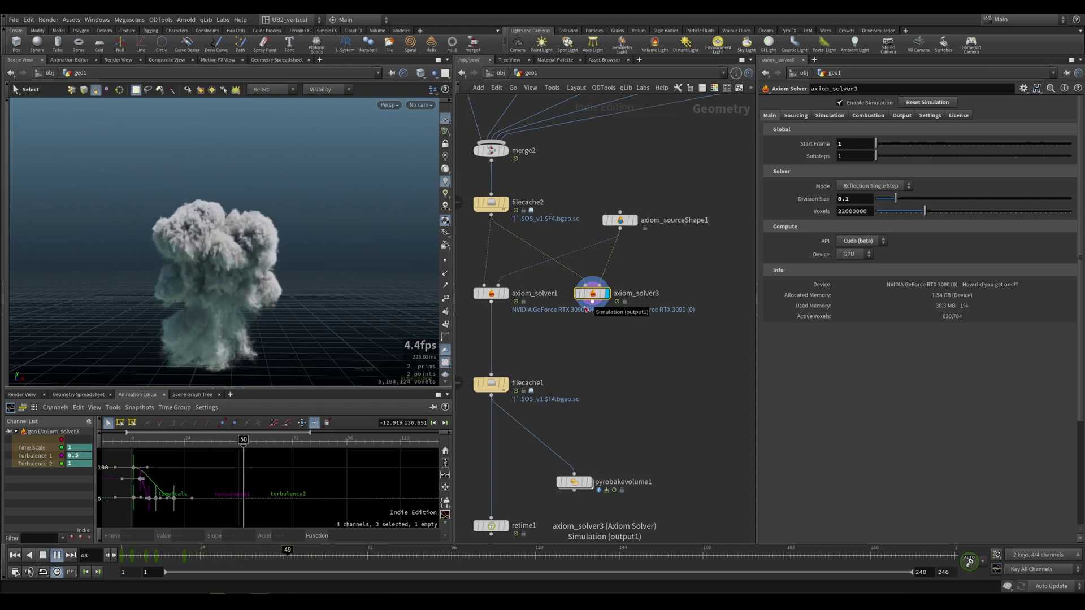
key("Up")
key("ctrl+Left")
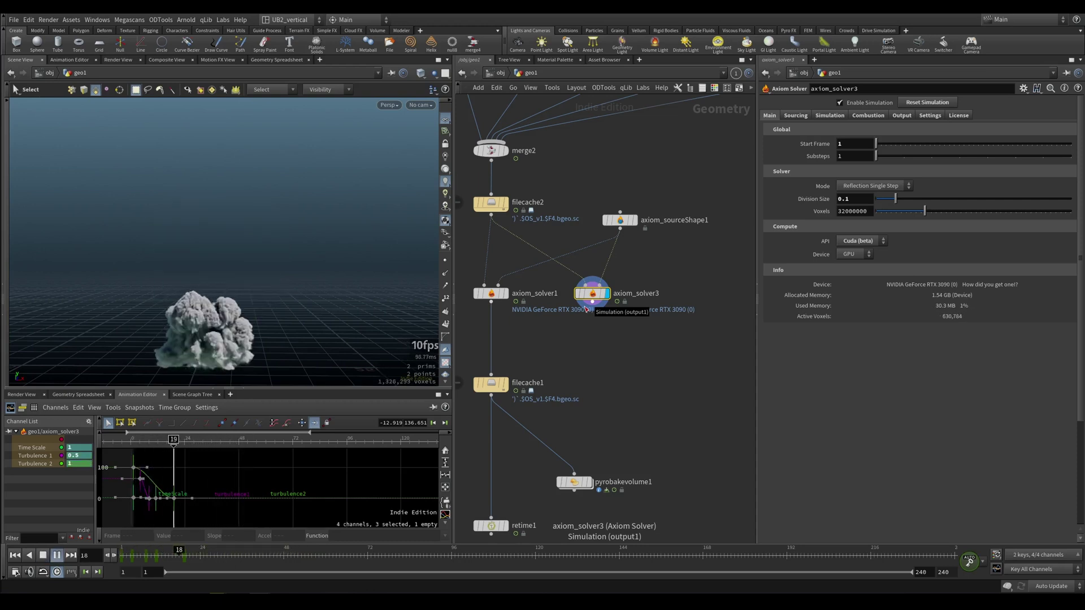
key("Up")
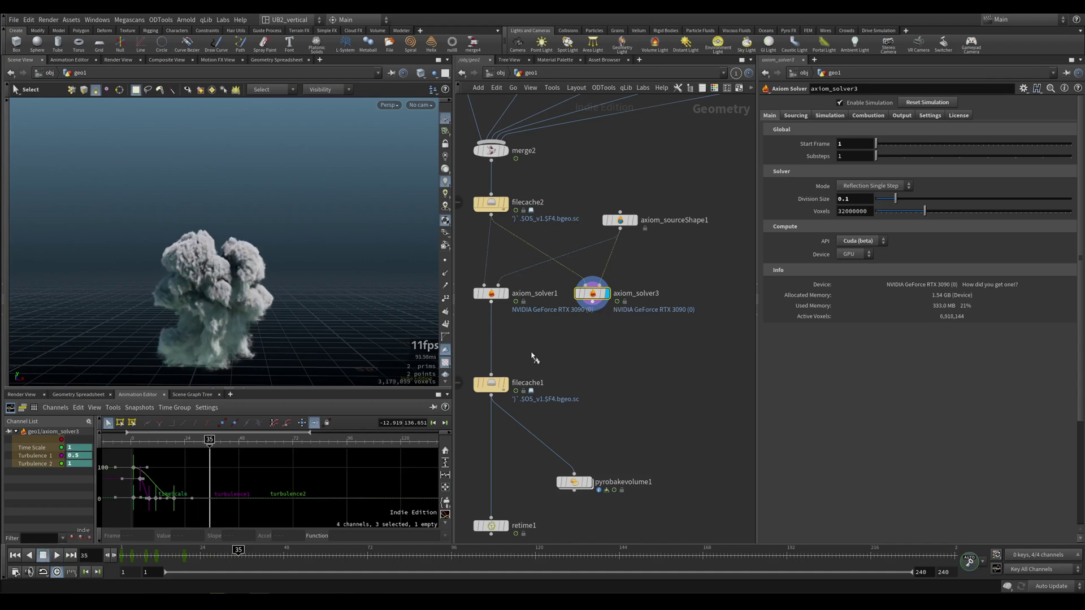
Alternate the display between axiom_solver3 and filecache1 at frame 35 to compare their explosion shapes and detail.
left_click(491, 385)
left_click(606, 293)
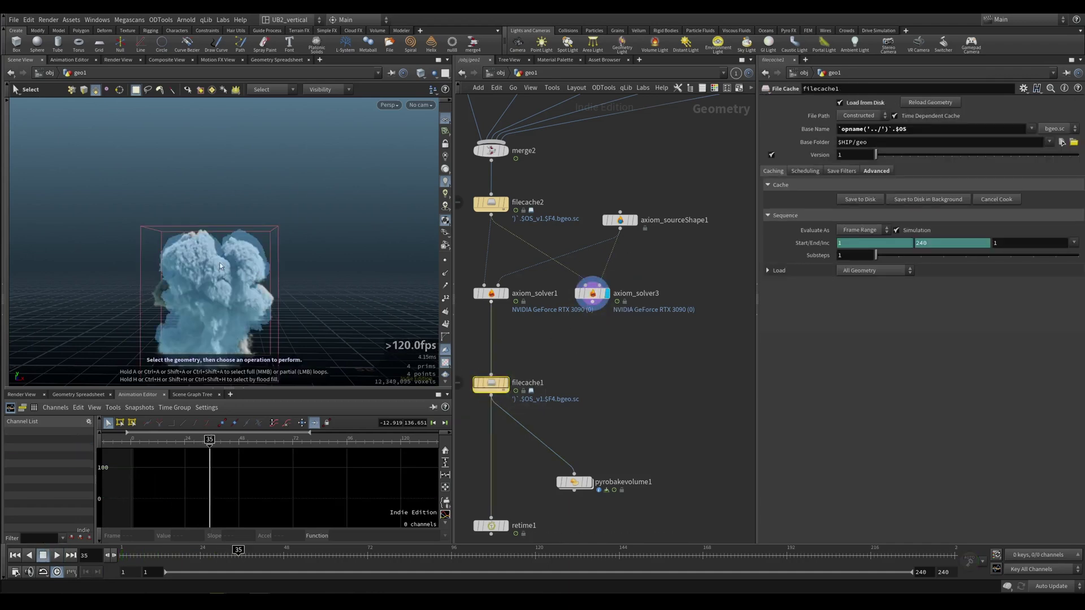
left_click(506, 385)
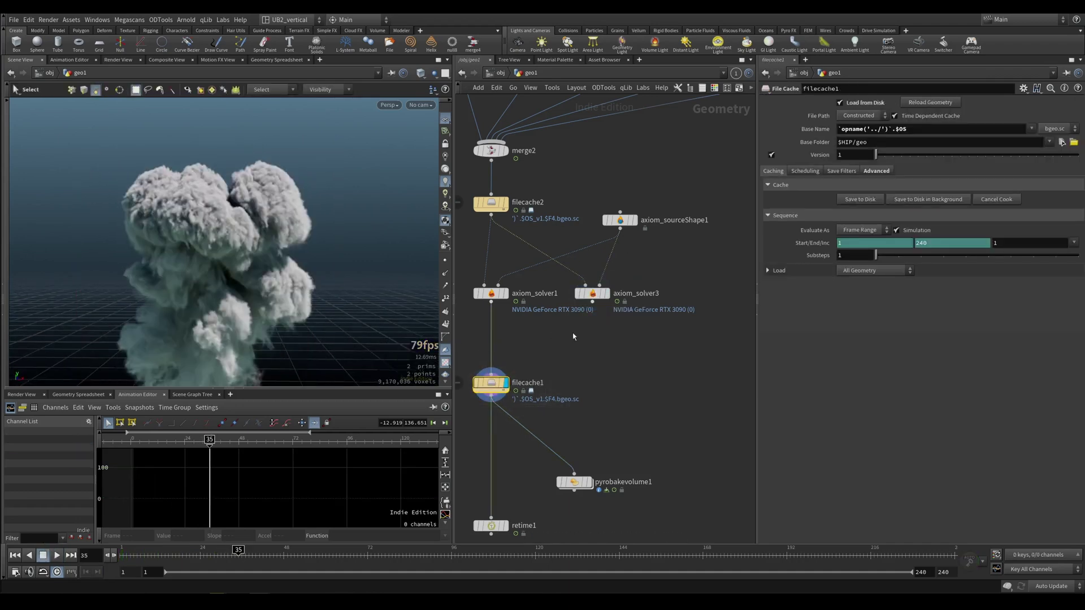
left_click(607, 294)
left_click(506, 384)
left_click(607, 294)
left_click(506, 384)
left_click(607, 293)
left_click(507, 384)
key("Escape")
scroll(215, 305, "down", 4)
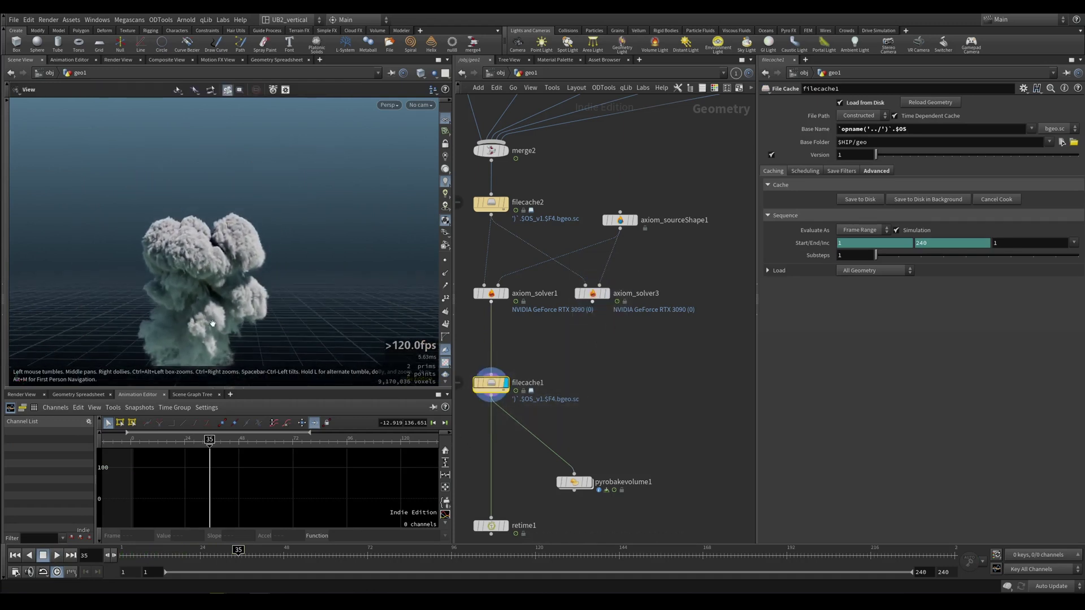
Examine the overall node network, the name4 node and the cached explosion at frame 35.
right_click_drag(599, 364, 600, 288)
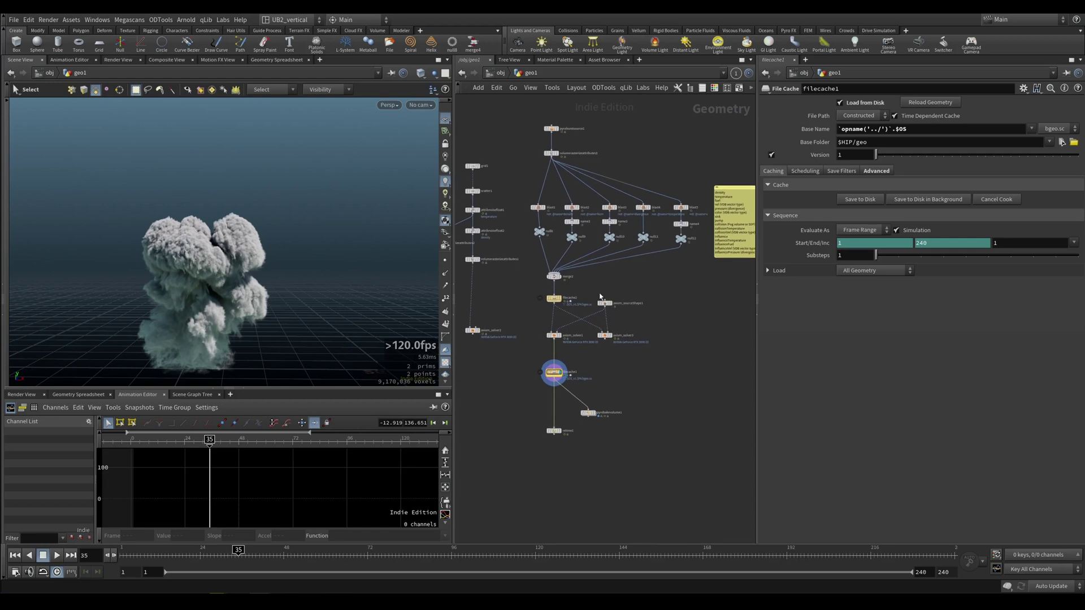
scroll(300, 335, "up", 2)
middle_click_drag(281, 348, 298, 318, "alt")
middle_click_drag(612, 289, 599, 300)
scroll(598, 299, "down", 2)
left_click_drag(648, 164, 618, 286)
scroll(584, 299, "up", 1)
left_click(589, 303)
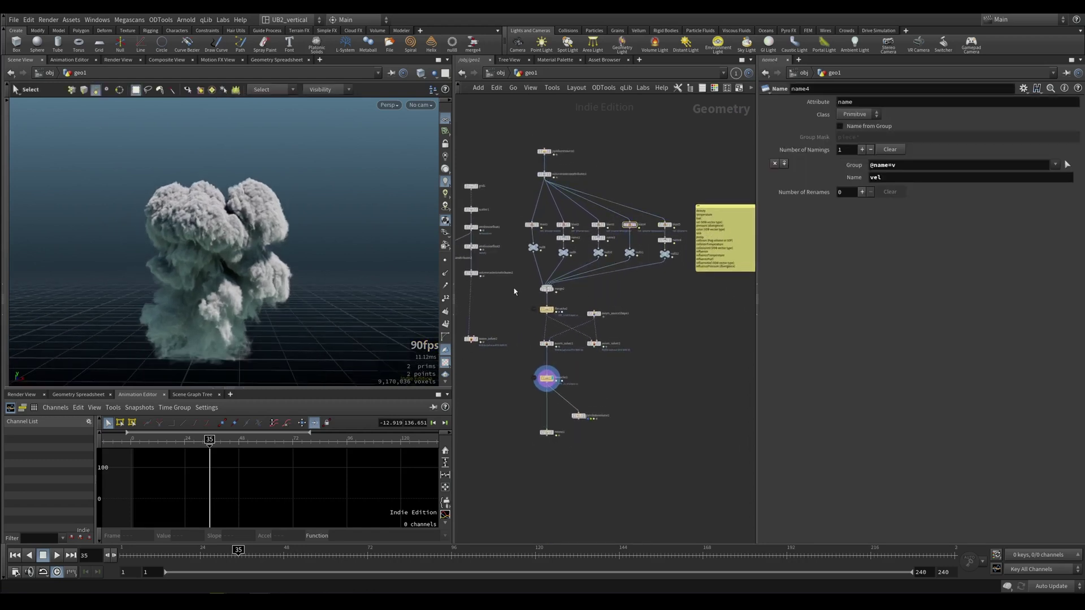
scroll(279, 315, "up", 2)
scroll(323, 339, "up", 1)
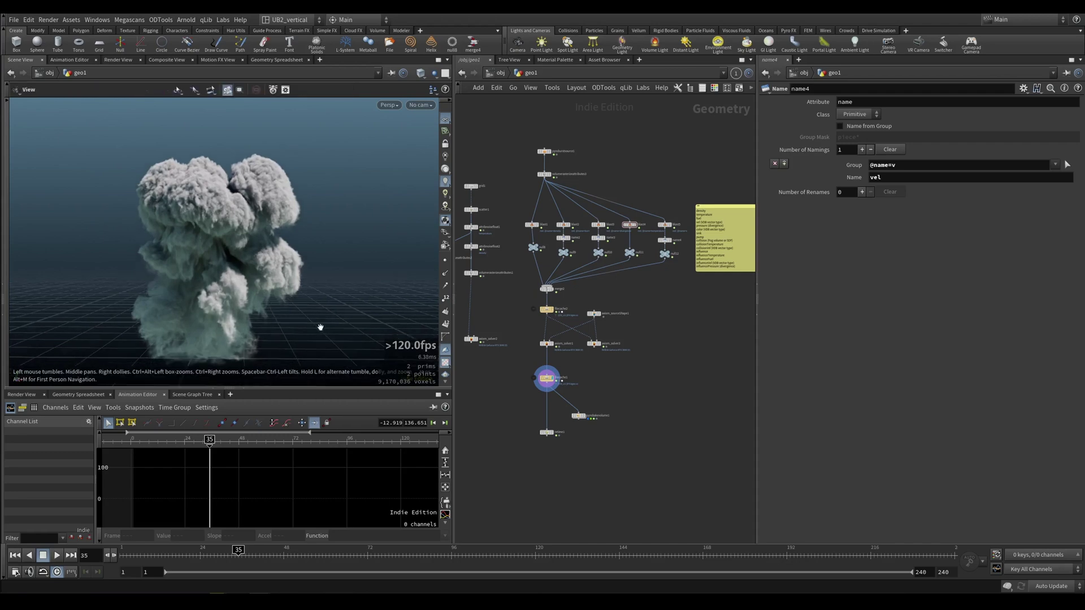